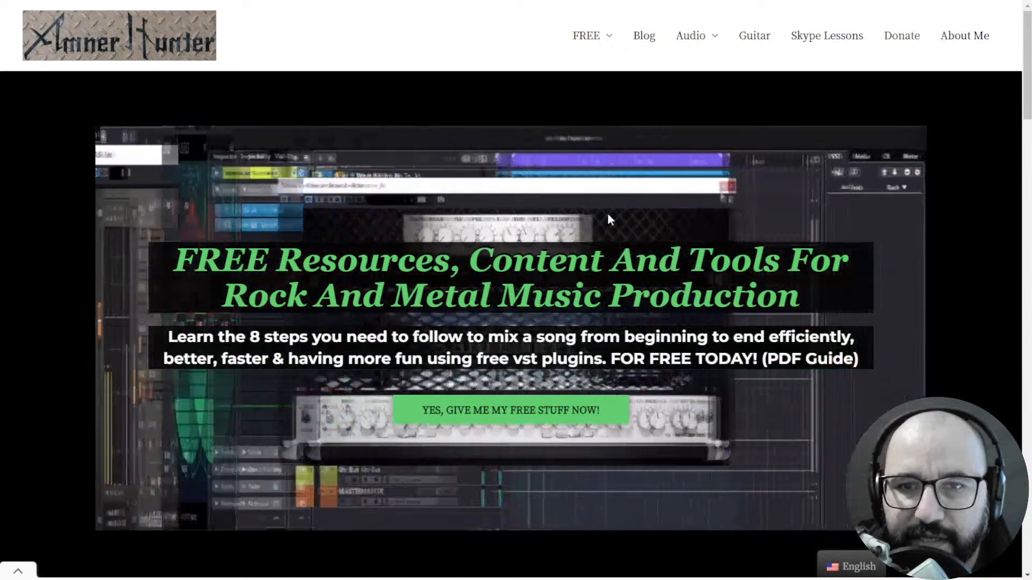
# - Review the Plugin Boutique and ADSR offer pages for TimeShaper 3, Nectar Elements and Orb Synth
pyautogui.moveTo(591, 53)
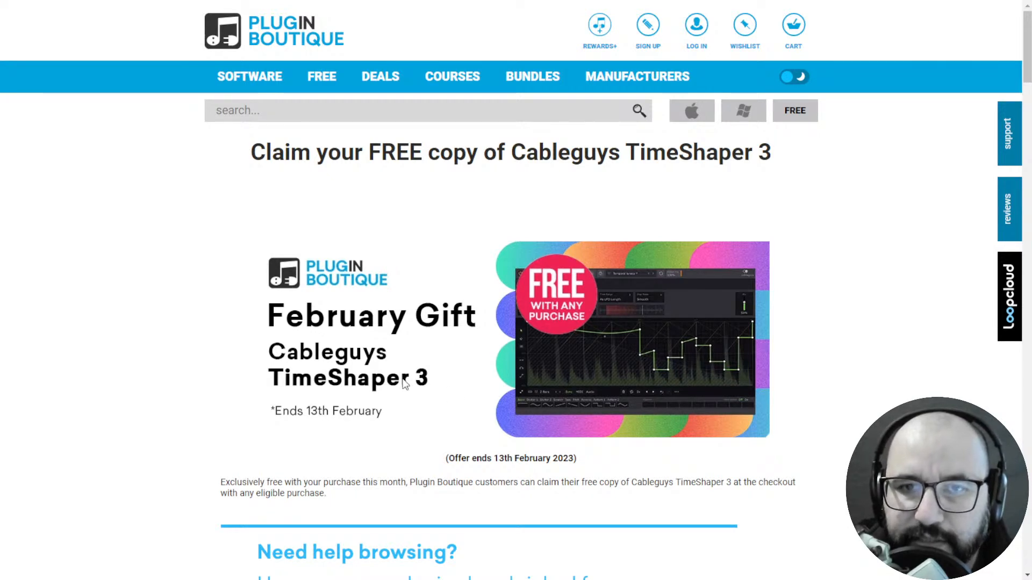
pyautogui.hotkey('ctrl', 'Tab')
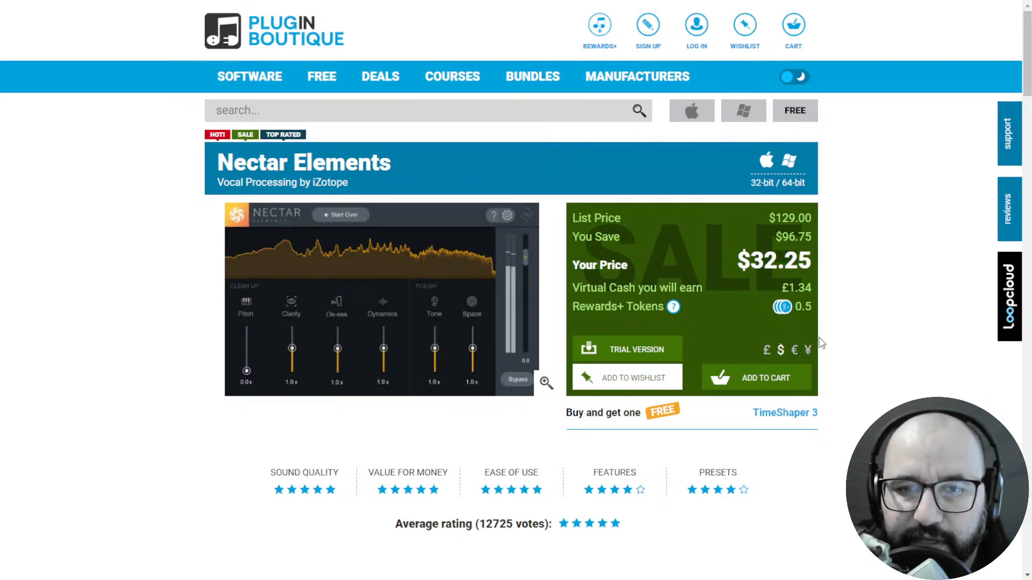
pyautogui.hotkey('ctrl', 'Tab')
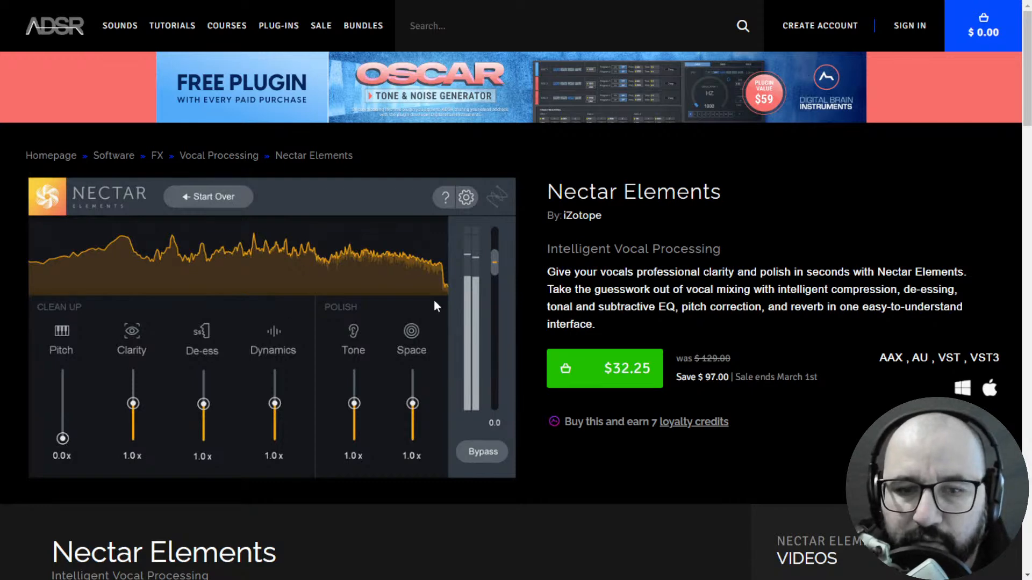
pyautogui.hotkey('ctrl', 'Tab')
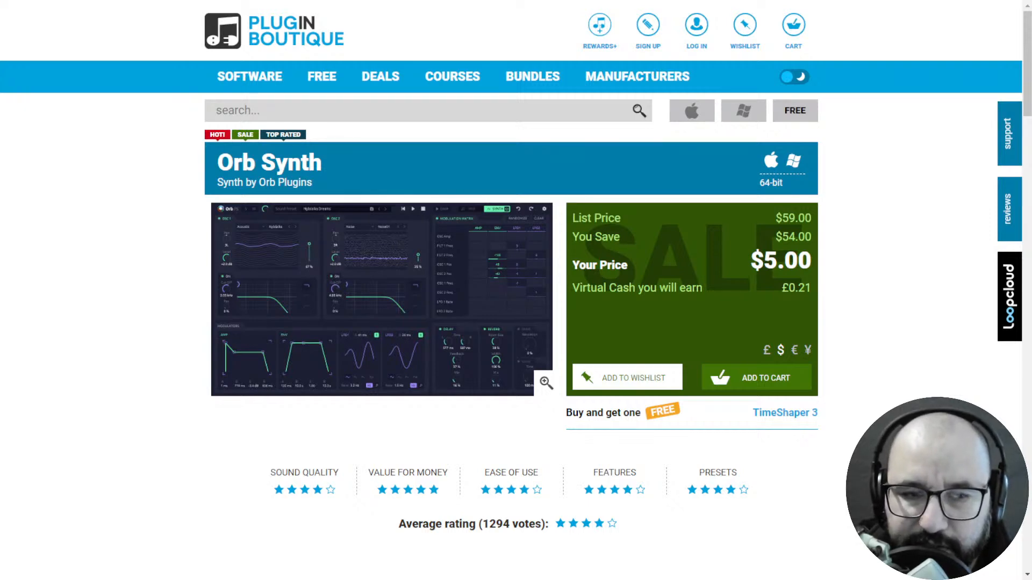
# - Activate the scene named "Scene" in OBS and switch to the Frightbox mix_1 project in REAPER
pyautogui.click(111, 396)
pyautogui.hotkey('alt', 'Tab')
pyautogui.hotkey('alt', 'Tab')
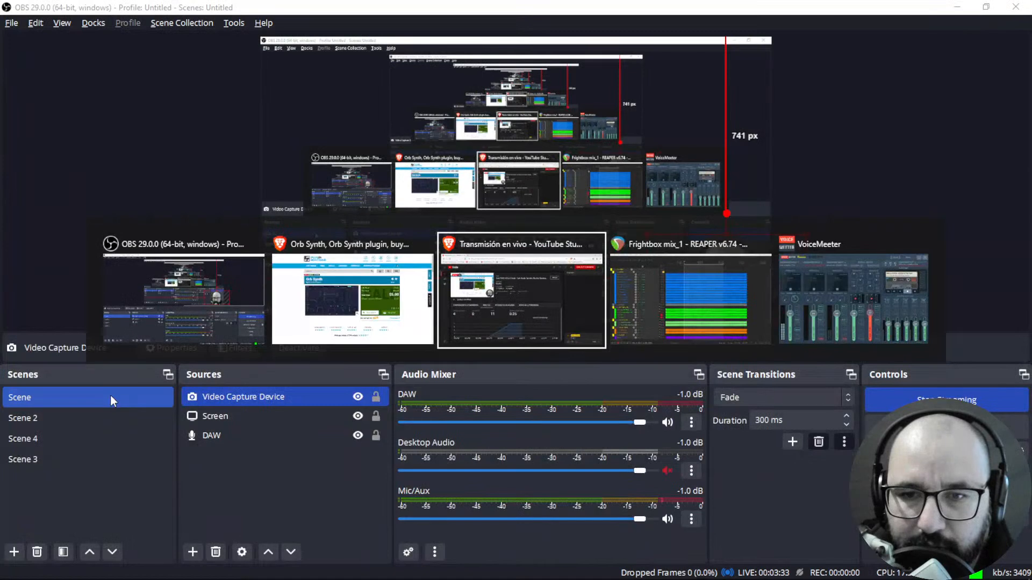
pyautogui.hotkey('alt', 'Tab')
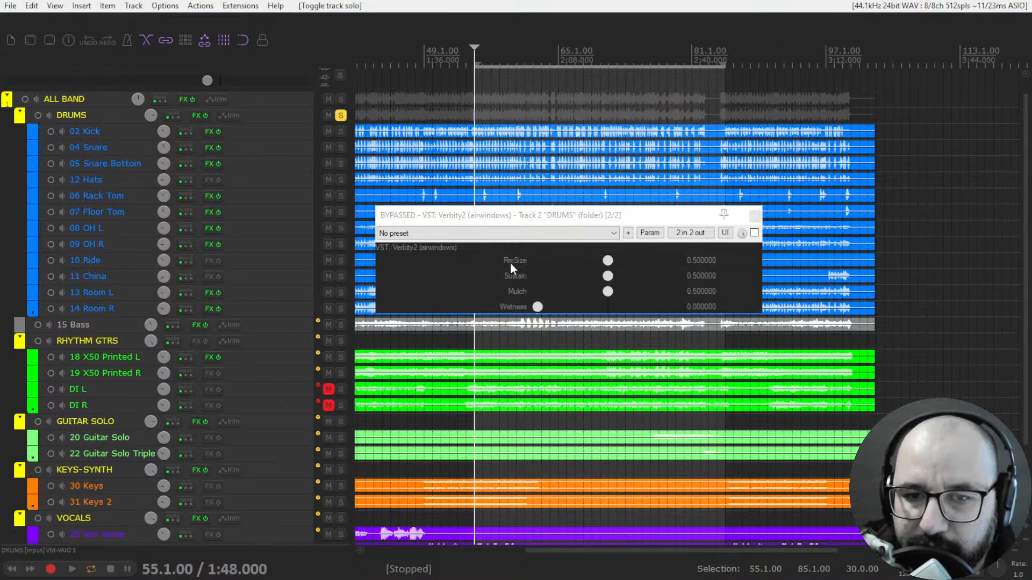
# - Try out the RmSize, Sustain and Mulch sliders of Verbity2 on the DRUMS folder and reset each to 0.5
pyautogui.moveTo(608, 264)
pyautogui.mouseDown()
pyautogui.moveTo(528, 266)
pyautogui.moveTo(680, 261)
pyautogui.moveTo(557, 277)
pyautogui.moveTo(618, 277)
pyautogui.mouseUp()
pyautogui.doubleClick(660, 261)
pyautogui.doubleClick(613, 276)
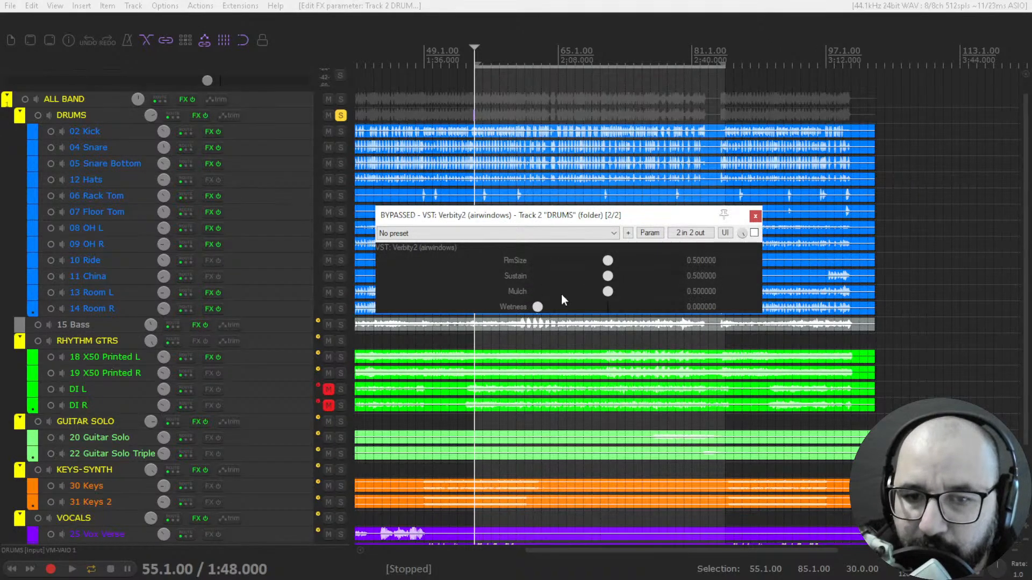
pyautogui.moveTo(609, 294); pyautogui.dragTo(522, 311)
pyautogui.doubleClick(602, 292)
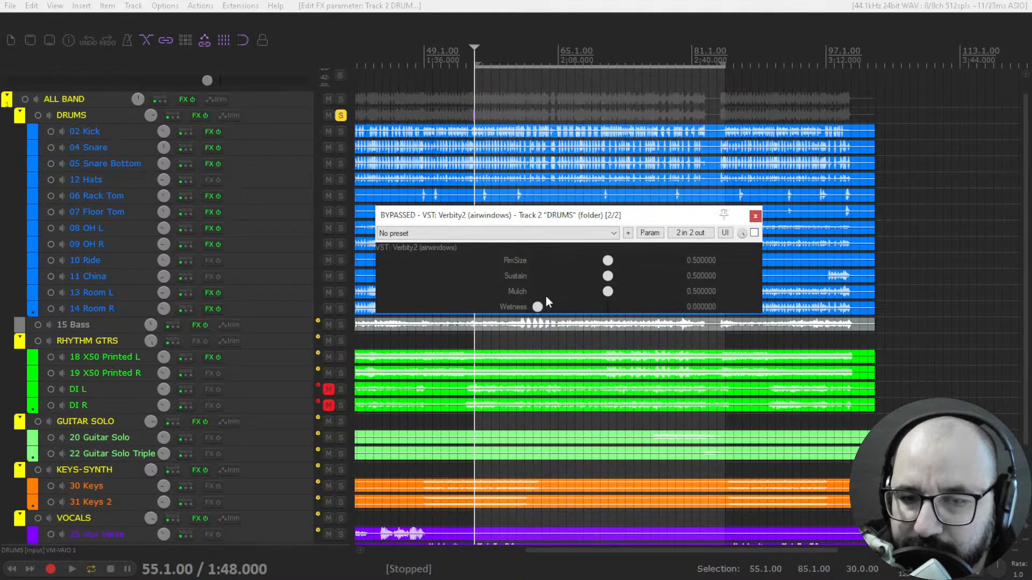
# - Try Wetness amounts between about 0.15 and 0.23 on the bypassed DRUMS reverb and return it to 0
pyautogui.moveTo(538, 306)
pyautogui.mouseDown()
pyautogui.moveTo(631, 305)
pyautogui.moveTo(538, 305)
pyautogui.mouseUp()
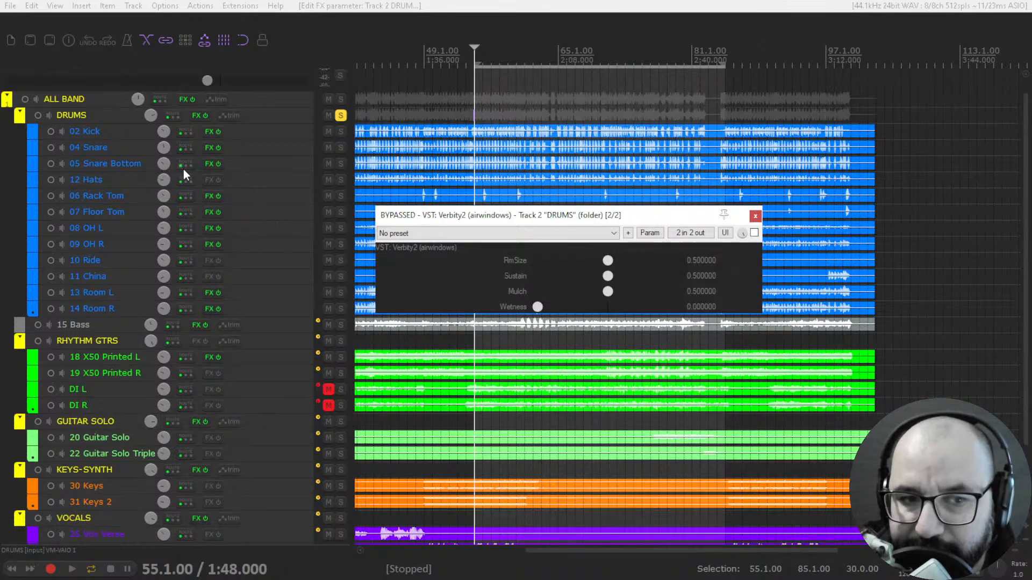
pyautogui.moveTo(573, 307)
pyautogui.mouseDown()
pyautogui.moveTo(557, 305)
pyautogui.moveTo(634, 310)
pyautogui.moveTo(579, 310)
pyautogui.mouseUp()
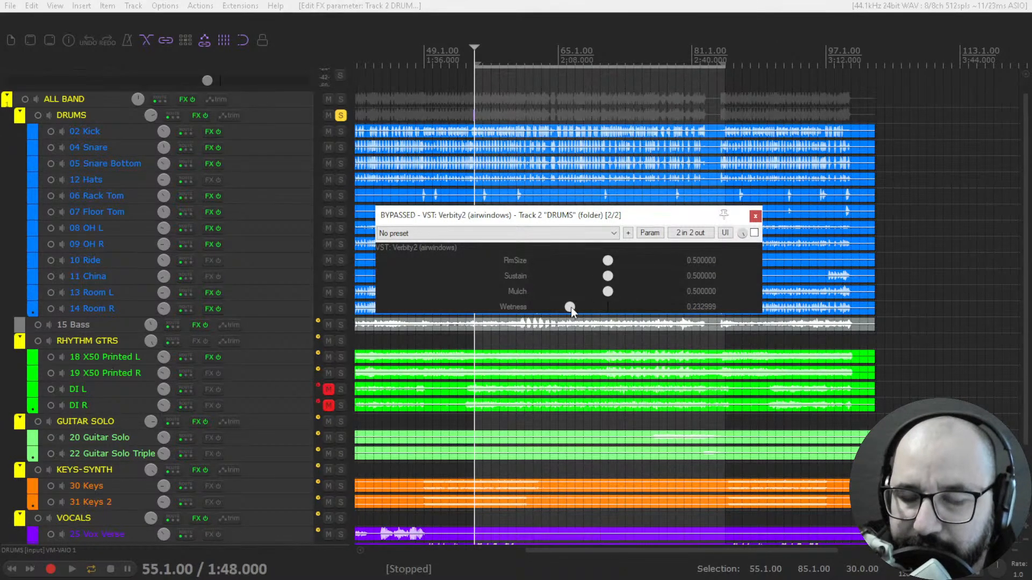
pyautogui.moveTo(571, 307)
pyautogui.mouseDown()
pyautogui.moveTo(583, 307)
pyautogui.moveTo(541, 306)
pyautogui.moveTo(559, 307)
pyautogui.mouseUp()
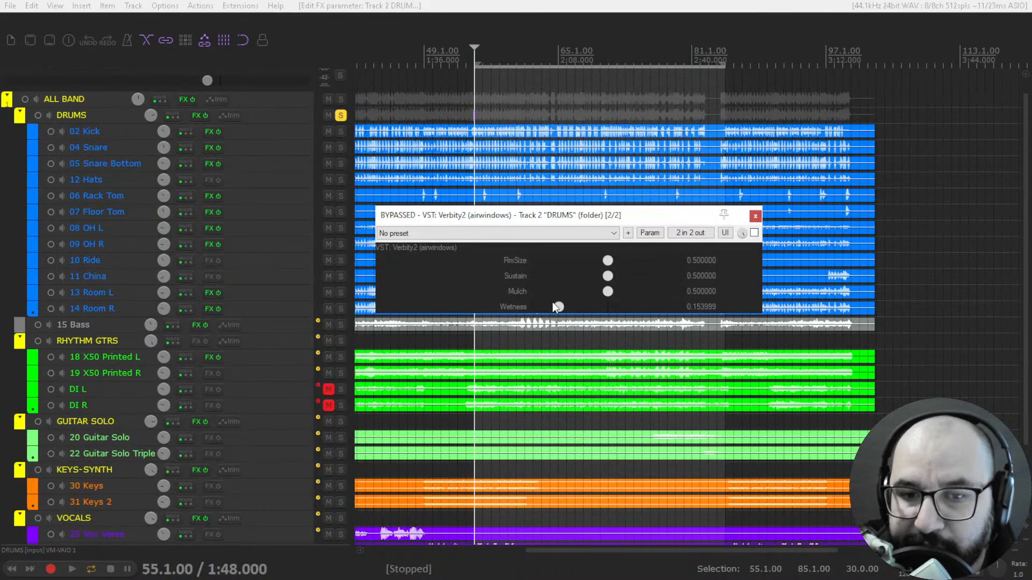
pyautogui.moveTo(576, 306); pyautogui.dragTo(568, 306)
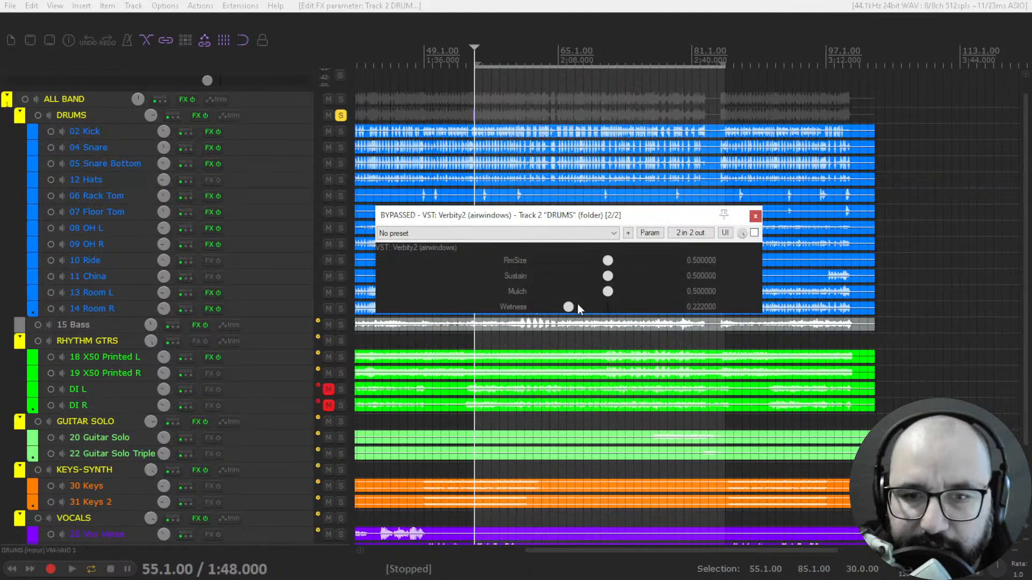
pyautogui.moveTo(569, 307); pyautogui.dragTo(538, 308)
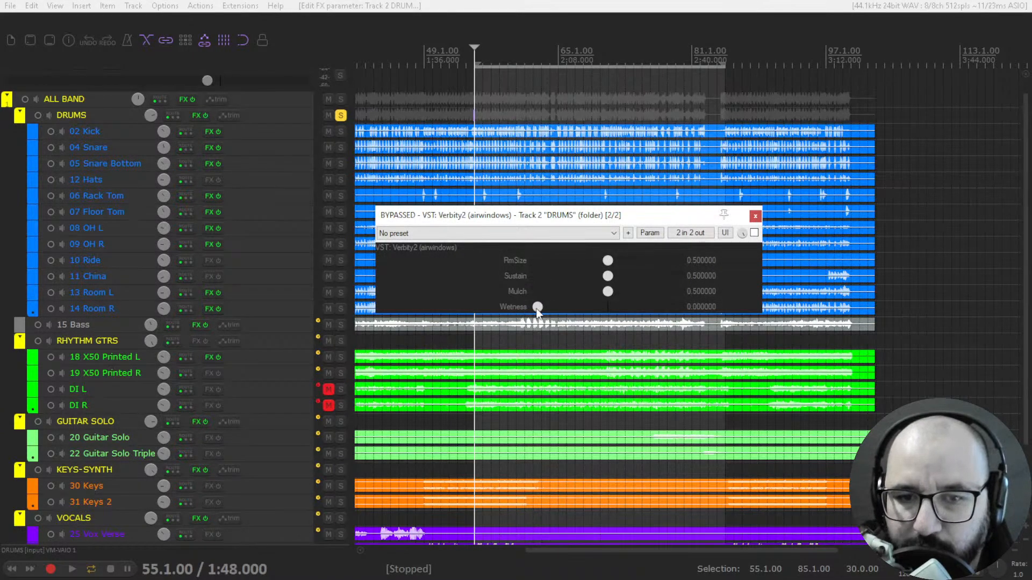
# - Enable Verbity2 on the DRUMS folder during playback and raise its Wetness to about 0.18
pyautogui.press('space')
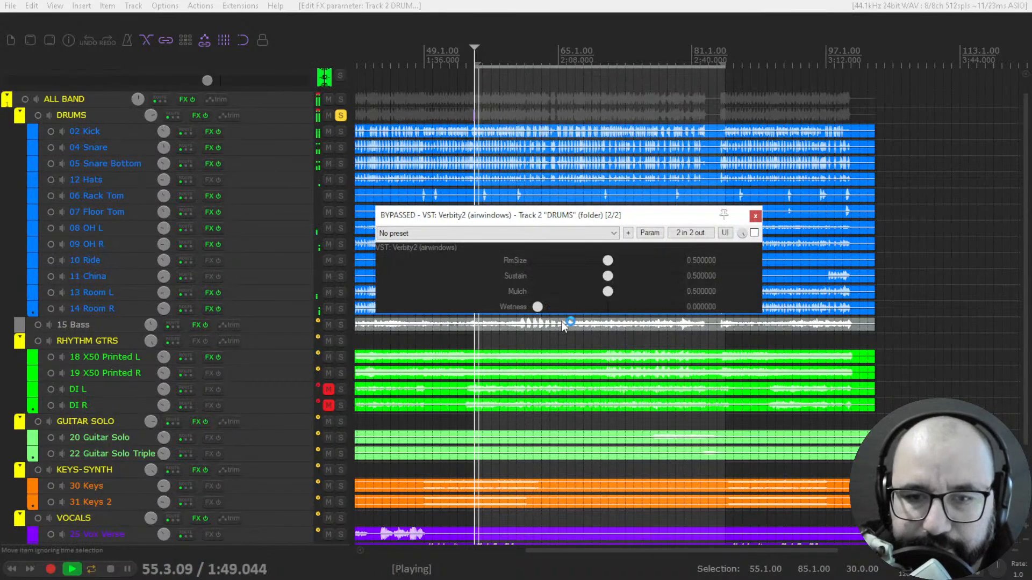
pyautogui.click(754, 233)
pyautogui.moveTo(539, 308); pyautogui.dragTo(553, 309)
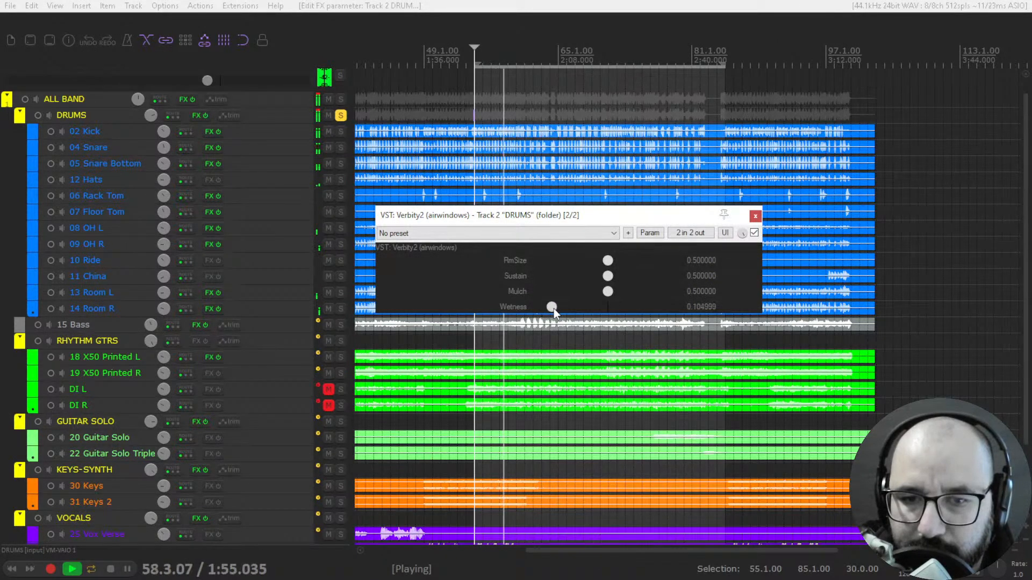
pyautogui.press('space')
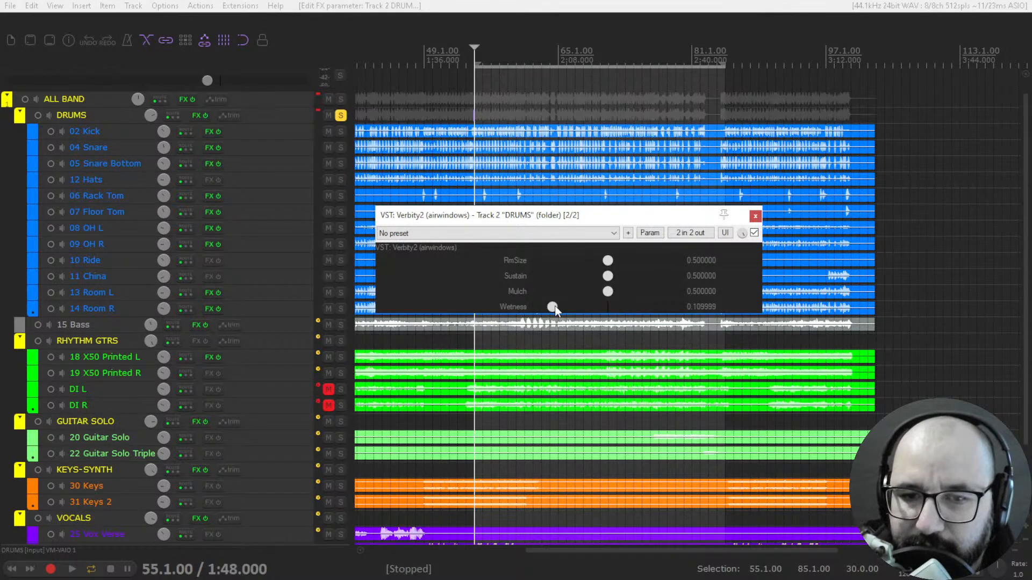
pyautogui.press('space')
pyautogui.moveTo(554, 306); pyautogui.dragTo(562, 307)
pyautogui.press('space')
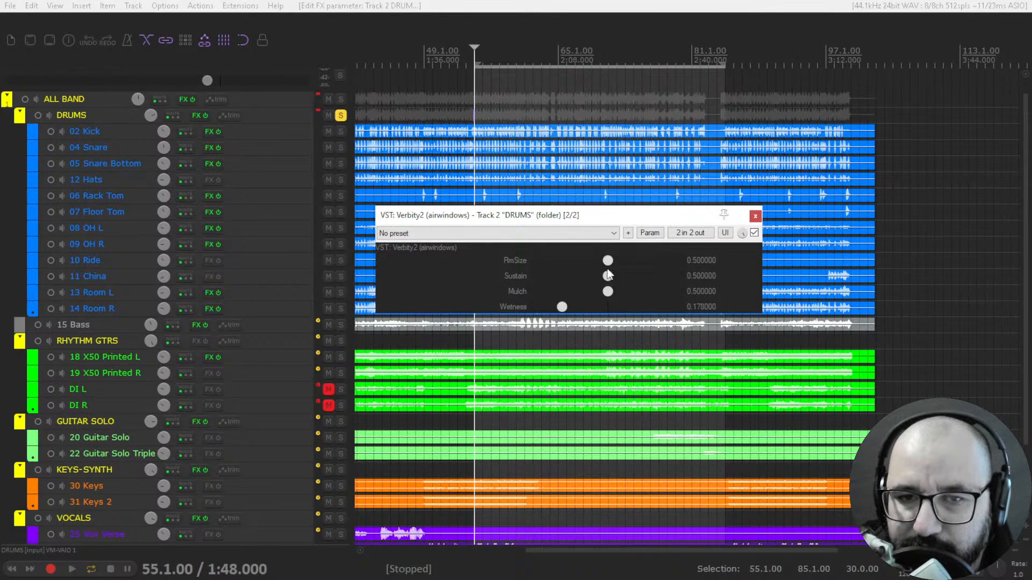
# - Audition a small drum room with RmSize about 0.06, Sustain about 0.12 and Wetness about 0.25
pyautogui.moveTo(563, 306); pyautogui.dragTo(560, 306)
pyautogui.press('space')
pyautogui.moveTo(607, 261); pyautogui.dragTo(563, 308)
pyautogui.moveTo(556, 265); pyautogui.dragTo(547, 260)
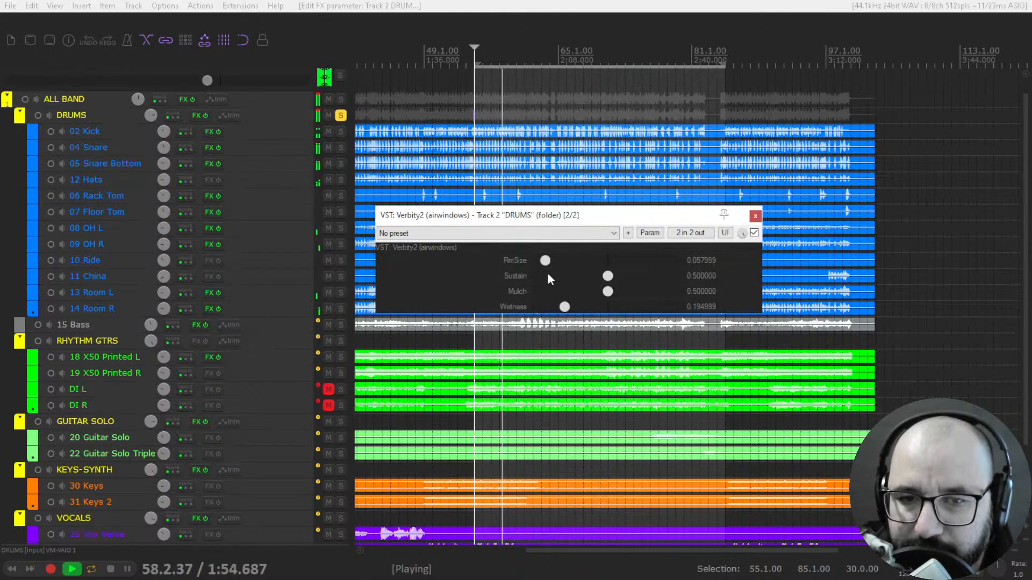
pyautogui.moveTo(565, 306); pyautogui.dragTo(554, 302)
pyautogui.moveTo(612, 275); pyautogui.dragTo(559, 289)
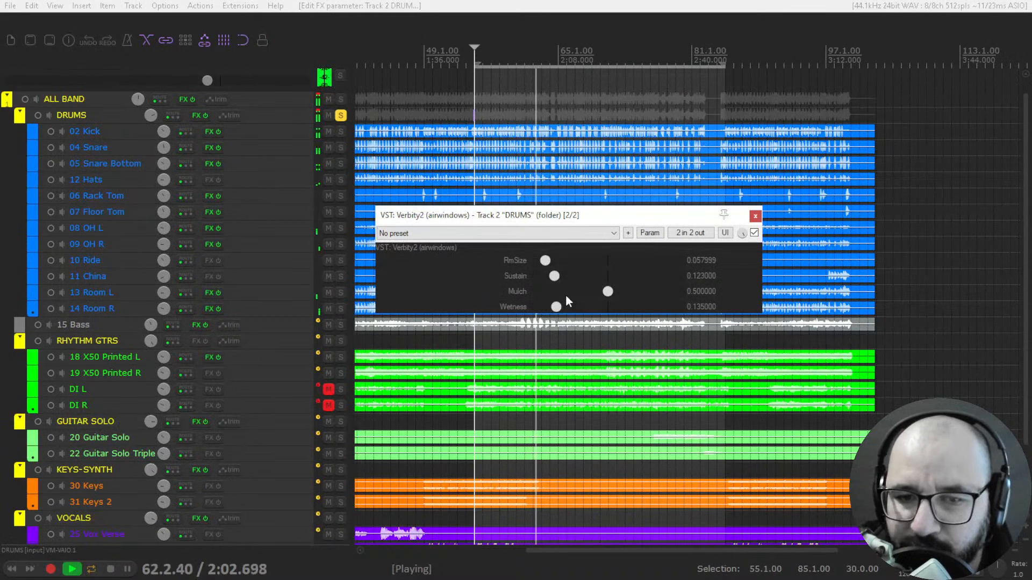
pyautogui.moveTo(558, 306)
pyautogui.mouseDown()
pyautogui.moveTo(591, 314)
pyautogui.moveTo(574, 311)
pyautogui.mouseUp()
pyautogui.press('space')
# - Audition a large drum space with RmSize about 0.92, Sustain about 0.88 and Wetness about 0.28
pyautogui.moveTo(549, 264); pyautogui.dragTo(669, 265)
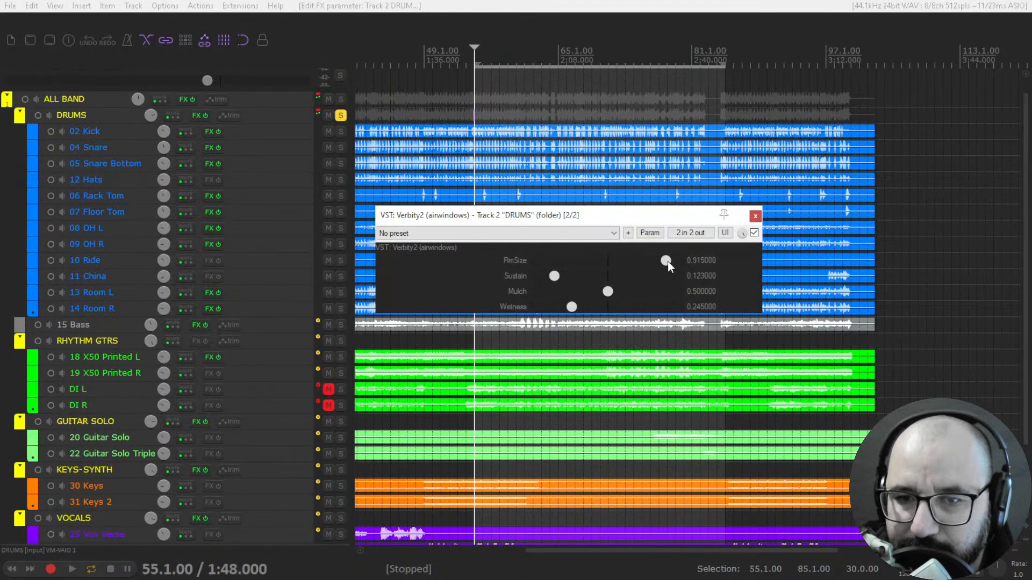
pyautogui.press('space')
pyautogui.moveTo(576, 305); pyautogui.dragTo(660, 279)
pyautogui.press('space')
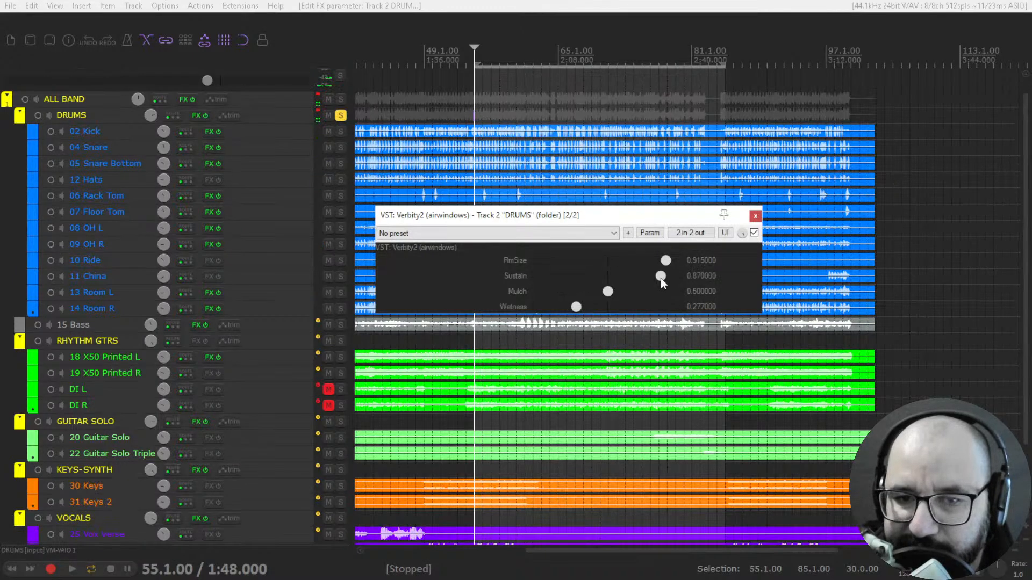
pyautogui.press('space')
# - Lower the drum reverb's Sustain and RmSize to about 0.17 each and raise Mulch to about 0.88
pyautogui.press('space')
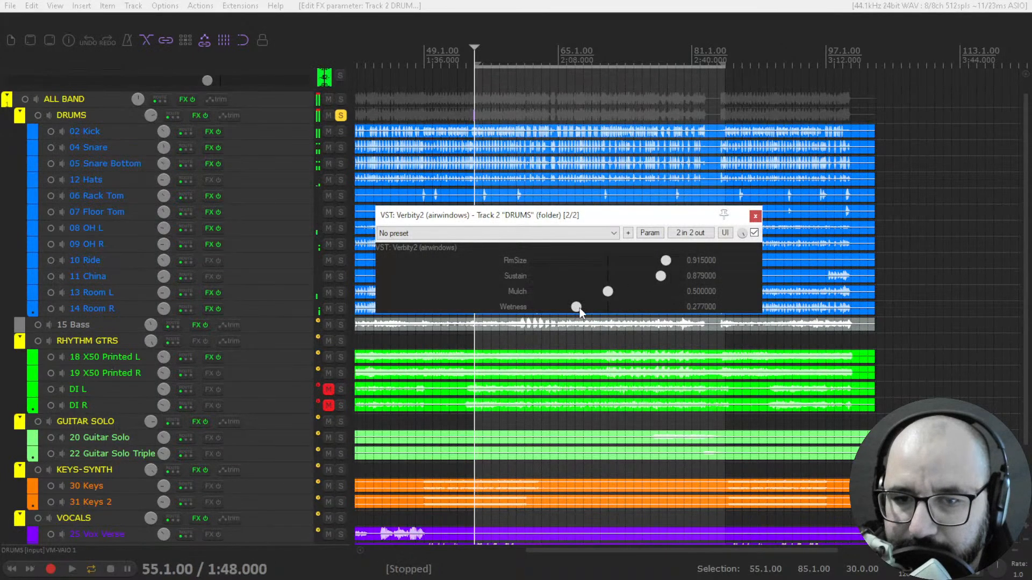
pyautogui.moveTo(657, 278); pyautogui.dragTo(563, 276)
pyautogui.press('space')
pyautogui.press('space')
pyautogui.moveTo(658, 260); pyautogui.dragTo(559, 261)
pyautogui.press('space')
pyautogui.moveTo(647, 290); pyautogui.dragTo(677, 294)
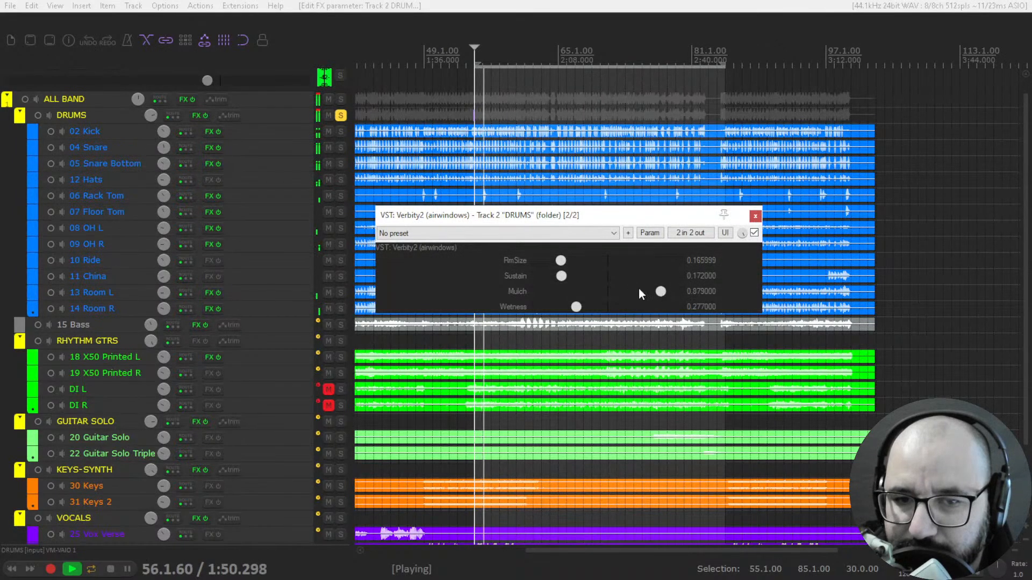
# - Set the drum reverb's RmSize and Sustain to about 0.26 each and audition it with Wetness about 0.44
pyautogui.moveTo(580, 305); pyautogui.dragTo(600, 307)
pyautogui.moveTo(561, 276)
pyautogui.mouseDown()
pyautogui.moveTo(573, 277)
pyautogui.moveTo(573, 266)
pyautogui.mouseUp()
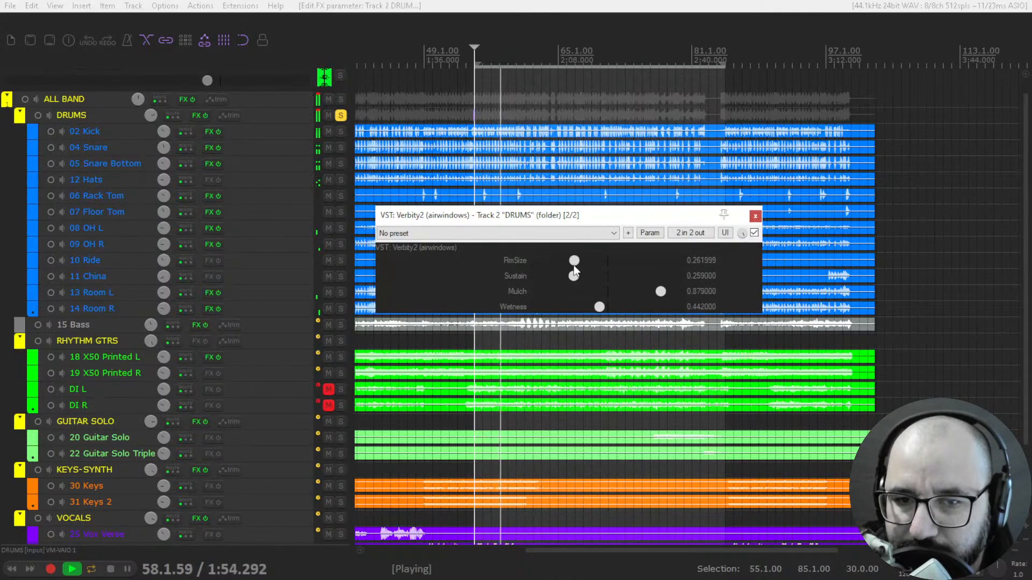
pyautogui.press('space')
pyautogui.press('space')
pyautogui.press('space')
pyautogui.press('space')
# - Compare the drums with and without the reverb, set Wetness to about 0.17, and leave Verbity2 bypassed
pyautogui.moveTo(611, 308); pyautogui.dragTo(559, 306)
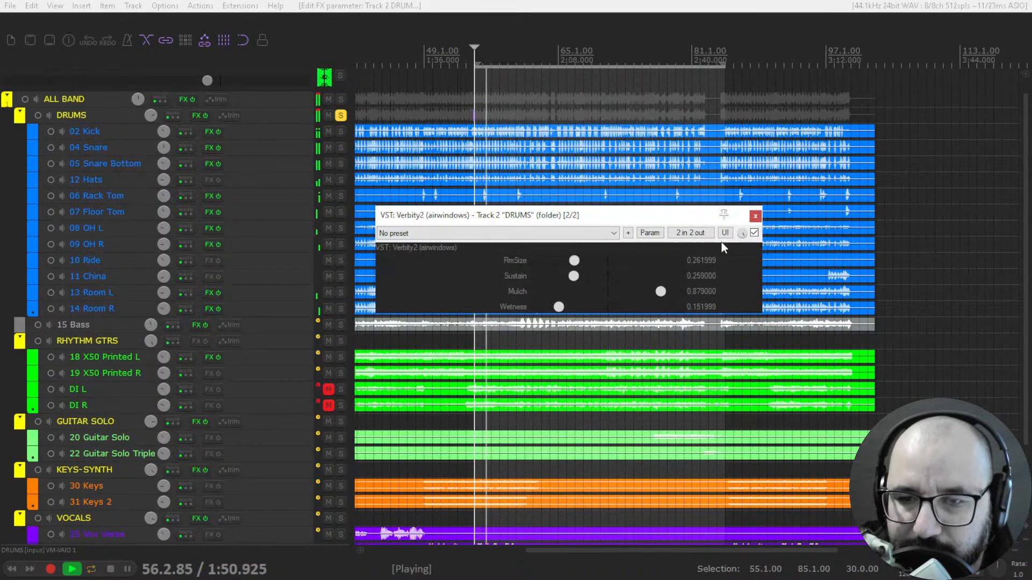
pyautogui.click(753, 232)
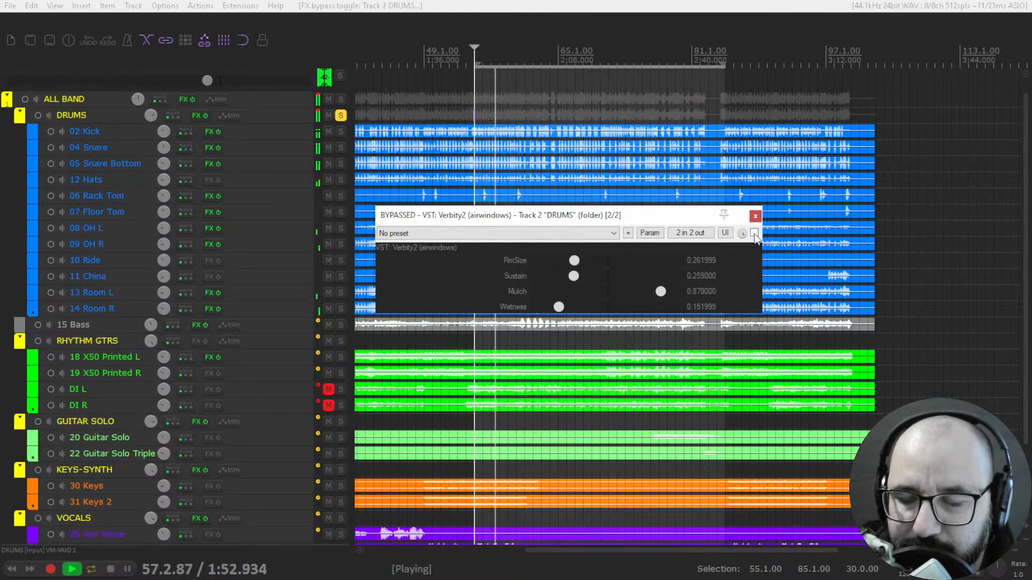
pyautogui.click(754, 232)
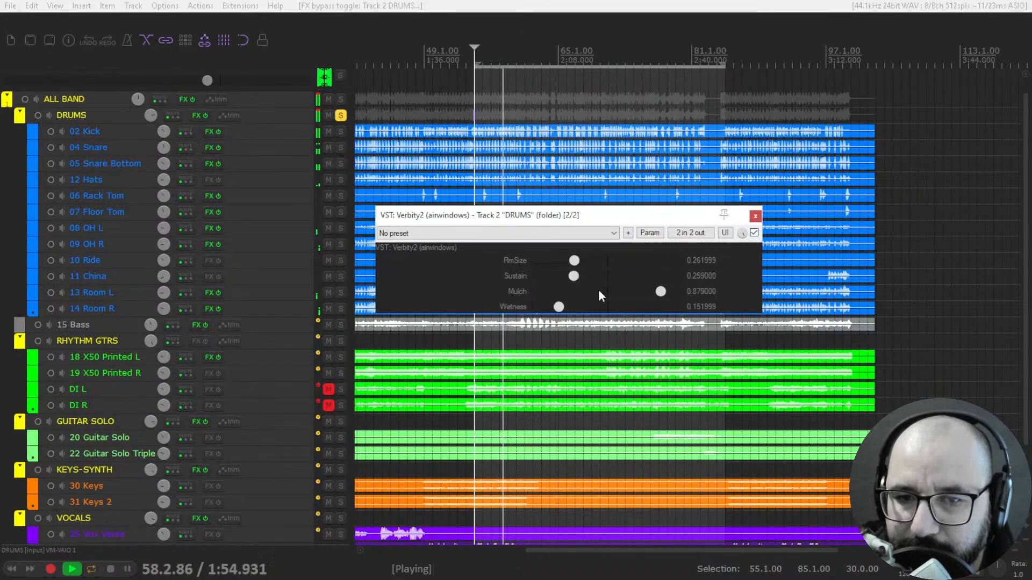
pyautogui.moveTo(560, 306); pyautogui.dragTo(566, 301)
pyautogui.press('space')
pyautogui.click(754, 233)
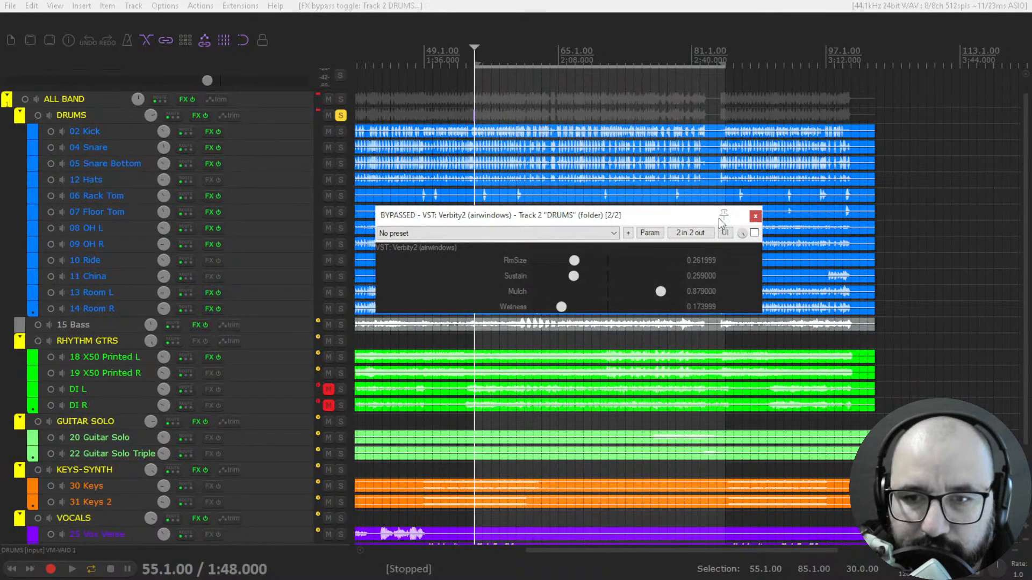
# - Close the DRUMS reverb window and open Verbity2 in its own window from the 04 Snare track's effects chain
pyautogui.click(755, 216)
pyautogui.click(206, 152)
pyautogui.doubleClick(69, 88)
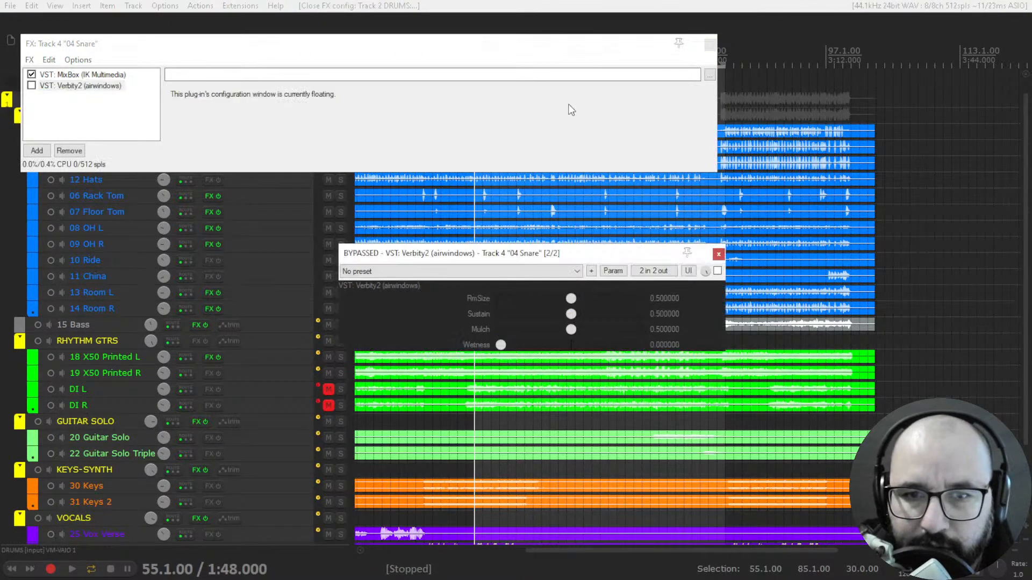
pyautogui.click(709, 44)
# - Enable Verbity2 on 04 Snare during playback with RmSize about 0.22, Sustain 0.31, Mulch 0.36 and Wetness 0.13
pyautogui.press('space')
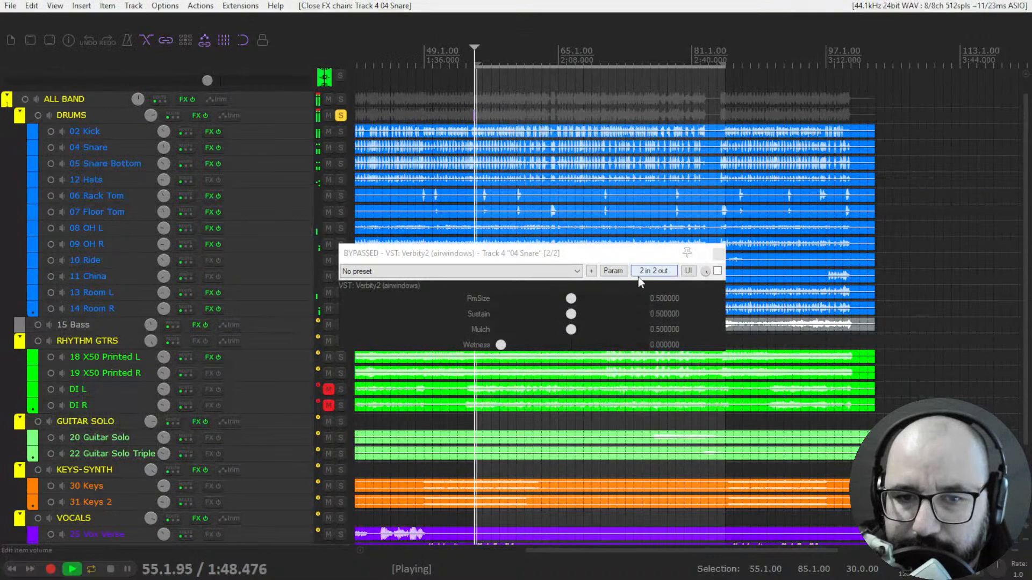
pyautogui.click(718, 271)
pyautogui.moveTo(501, 344)
pyautogui.mouseDown()
pyautogui.moveTo(527, 346)
pyautogui.moveTo(518, 348)
pyautogui.mouseUp()
pyautogui.moveTo(570, 300); pyautogui.dragTo(551, 329)
# - Compare the snare with and without Verbity2, trimming its Wetness to about 0.12
pyautogui.click(717, 272)
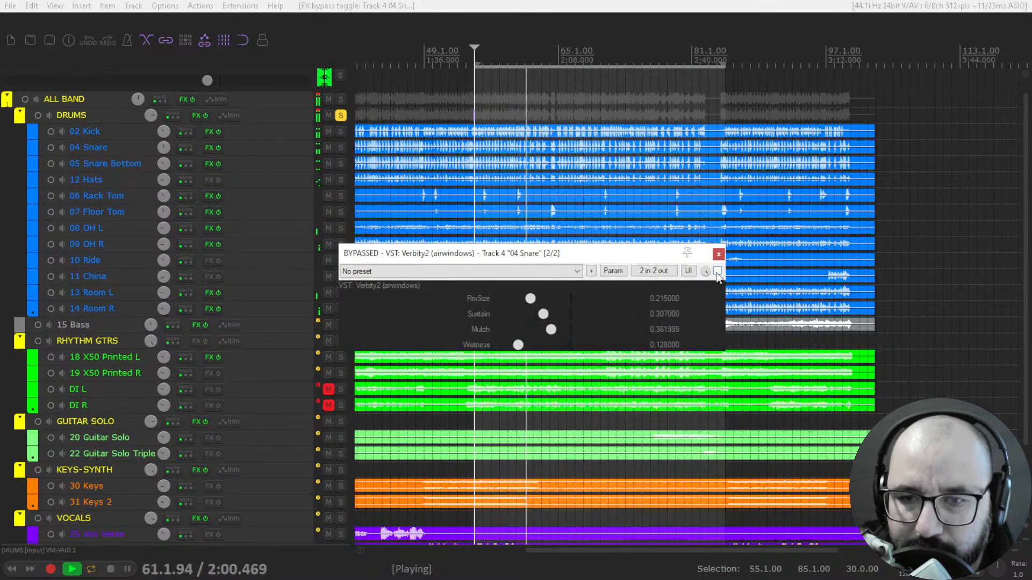
pyautogui.click(717, 272)
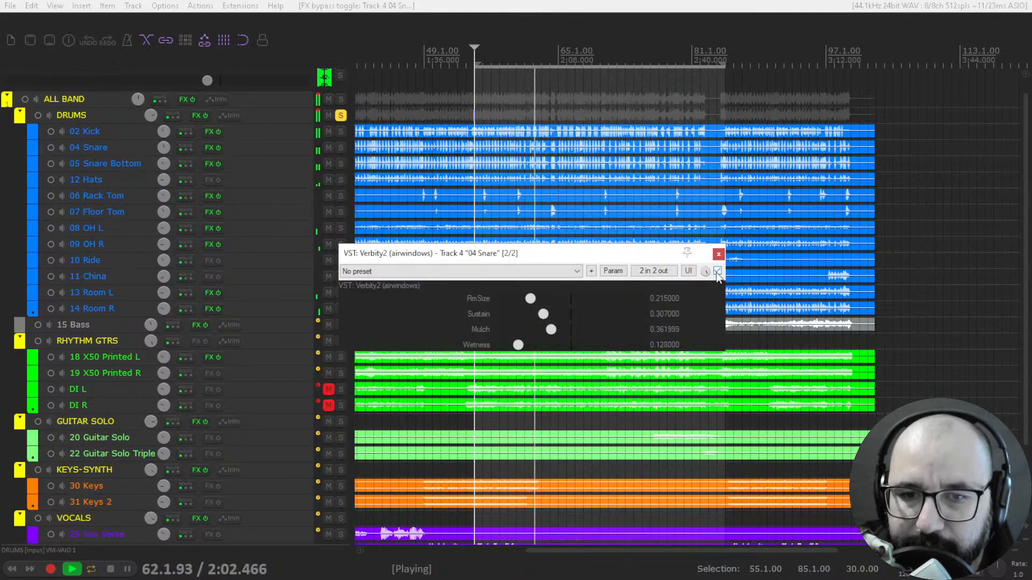
pyautogui.moveTo(518, 347); pyautogui.dragTo(517, 348)
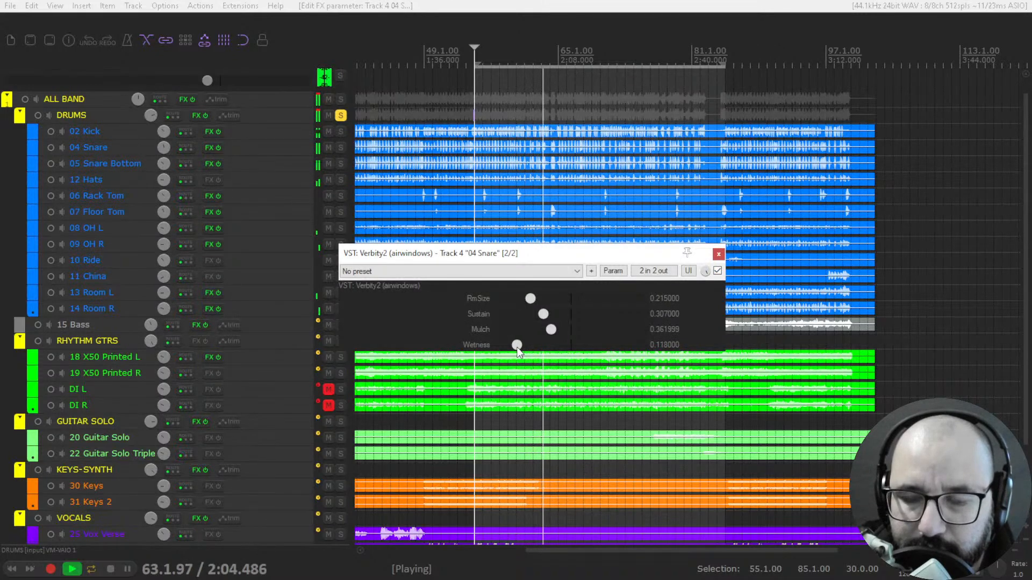
pyautogui.press('space')
pyautogui.press('space')
pyautogui.click(718, 270)
pyautogui.click(718, 271)
# - Raise the snare reverb's Sustain to about 0.45, RmSize to 0.27 and Wetness to about 0.14, and stop playback
pyautogui.moveTo(542, 313)
pyautogui.mouseDown()
pyautogui.moveTo(601, 318)
pyautogui.moveTo(568, 318)
pyautogui.moveTo(537, 300)
pyautogui.mouseUp()
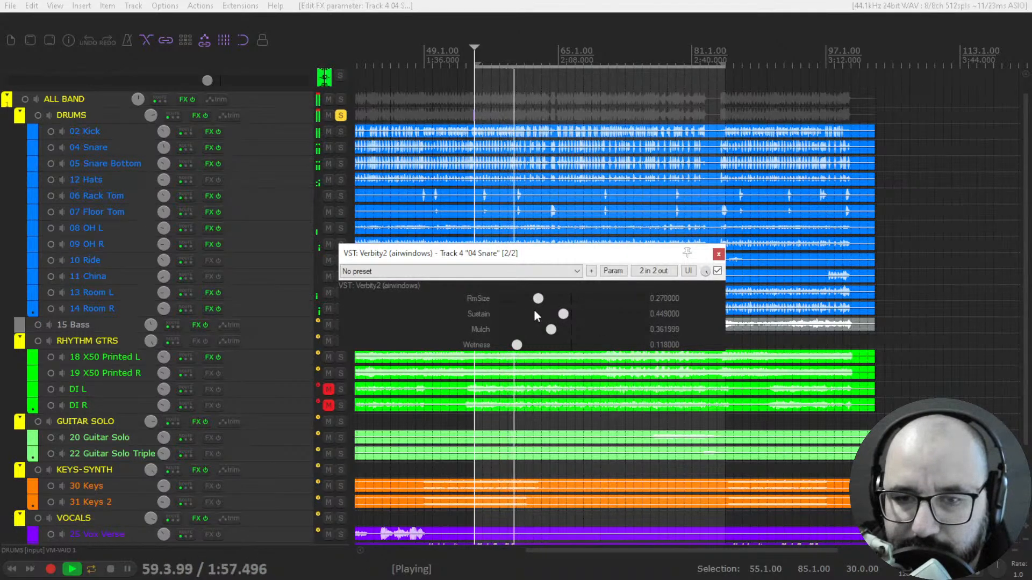
pyautogui.moveTo(516, 344); pyautogui.dragTo(521, 347)
pyautogui.press('space')
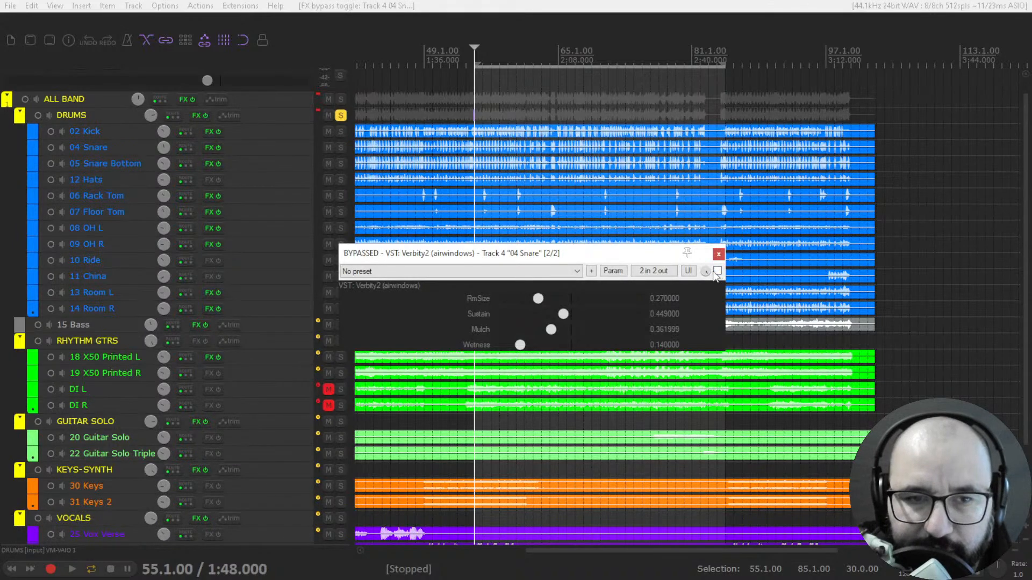
# - Close the snare reverb window and open Verbity2 in its own window from the GUITAR SOLO folder's effects chain
pyautogui.click(719, 254)
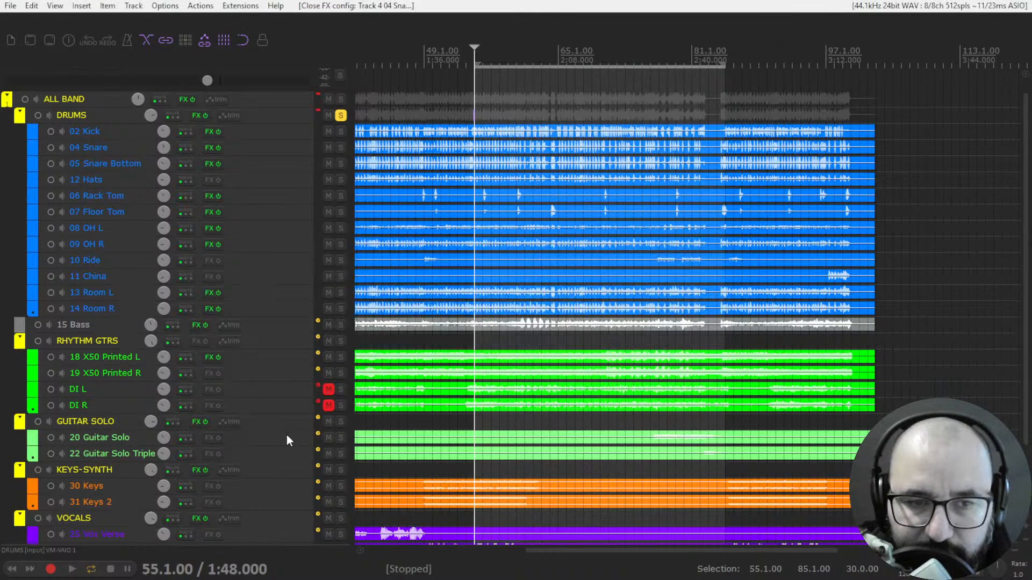
pyautogui.click(197, 423)
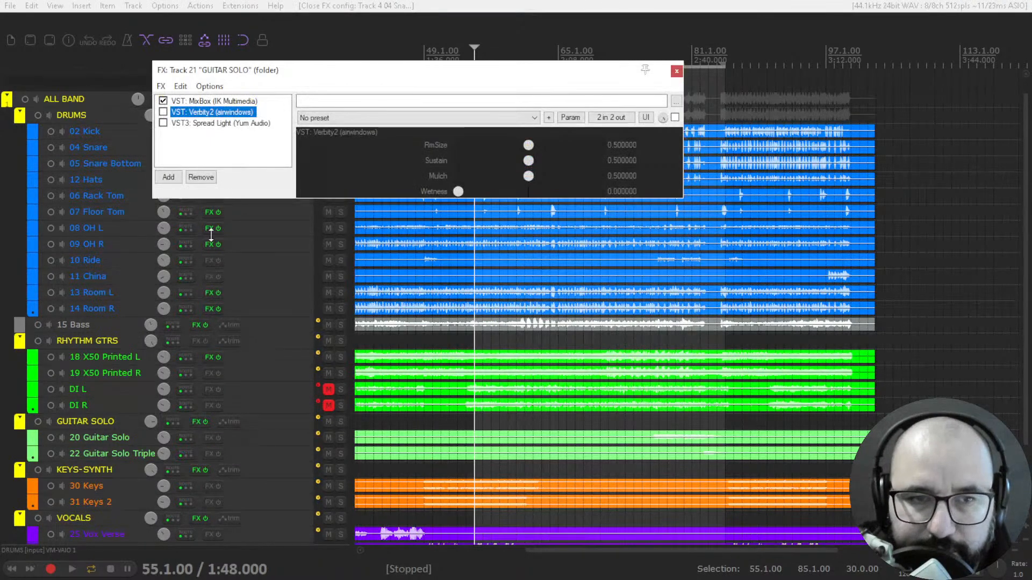
pyautogui.doubleClick(197, 117)
pyautogui.click(676, 71)
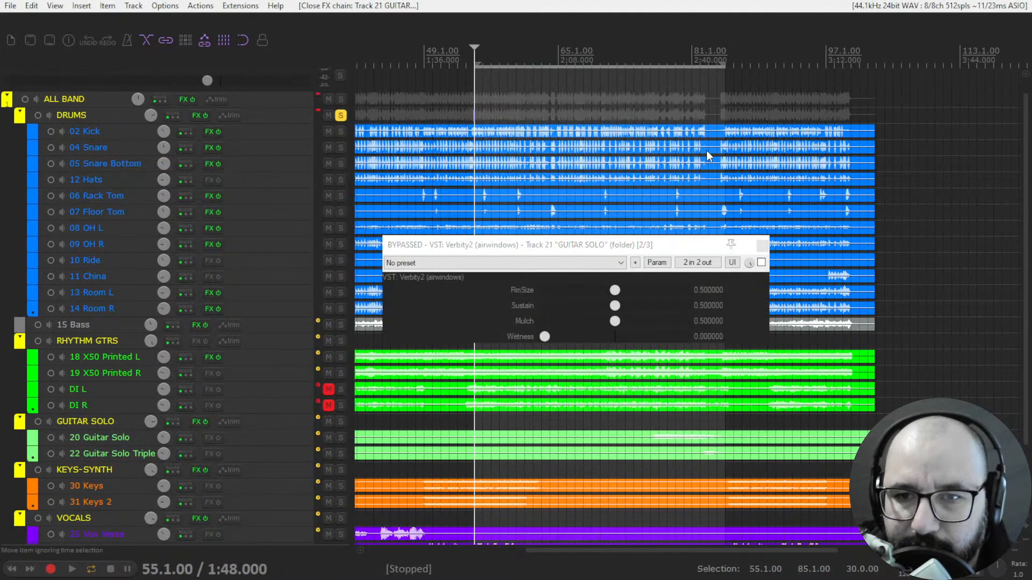
# - Move the playhead to bar 75, enable Verbity2 on GUITAR SOLO and solo that folder instead of DRUMS
pyautogui.click(643, 64)
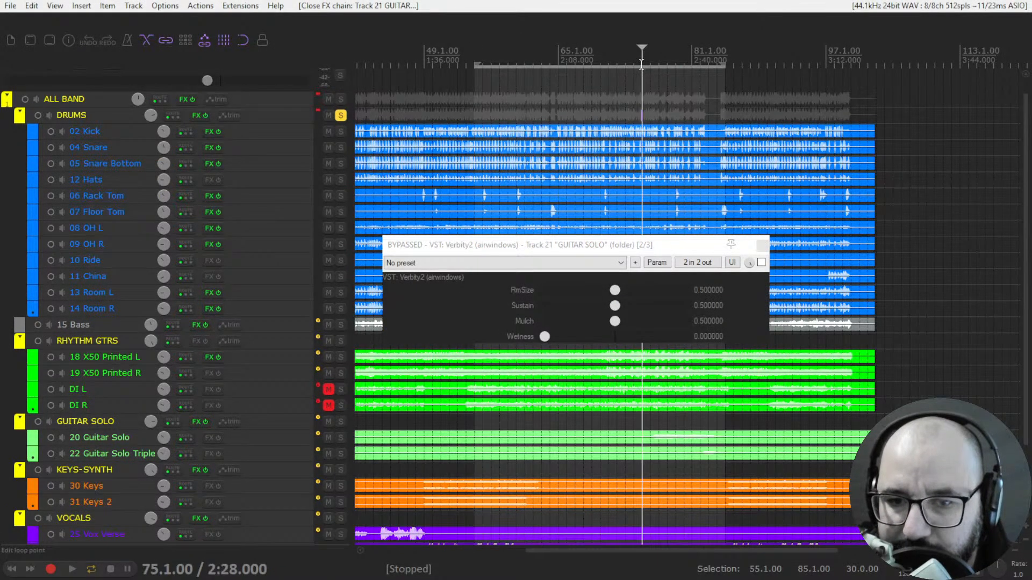
pyautogui.click(761, 263)
pyautogui.press('space')
pyautogui.press('space')
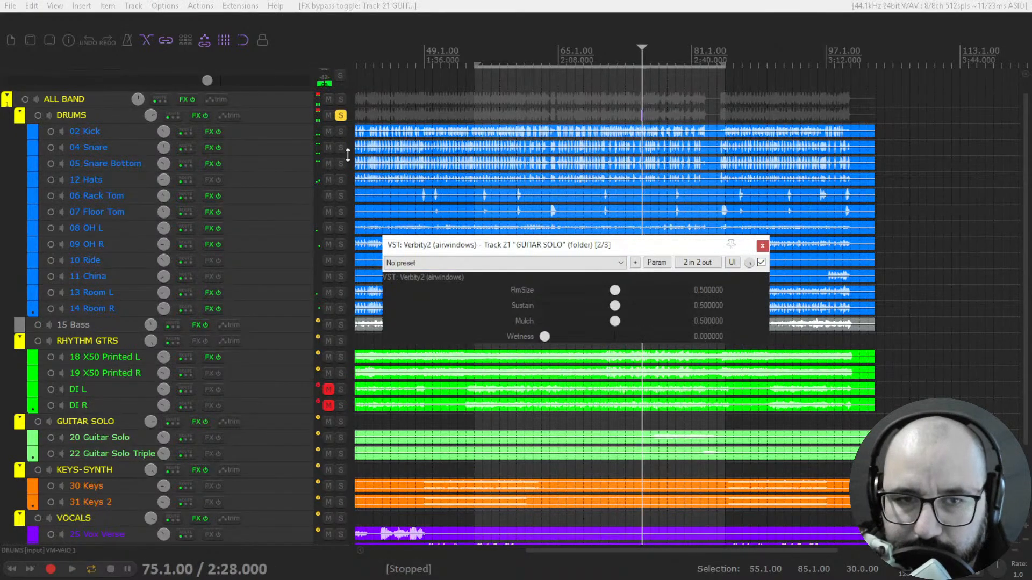
pyautogui.click(340, 116)
pyautogui.click(341, 422)
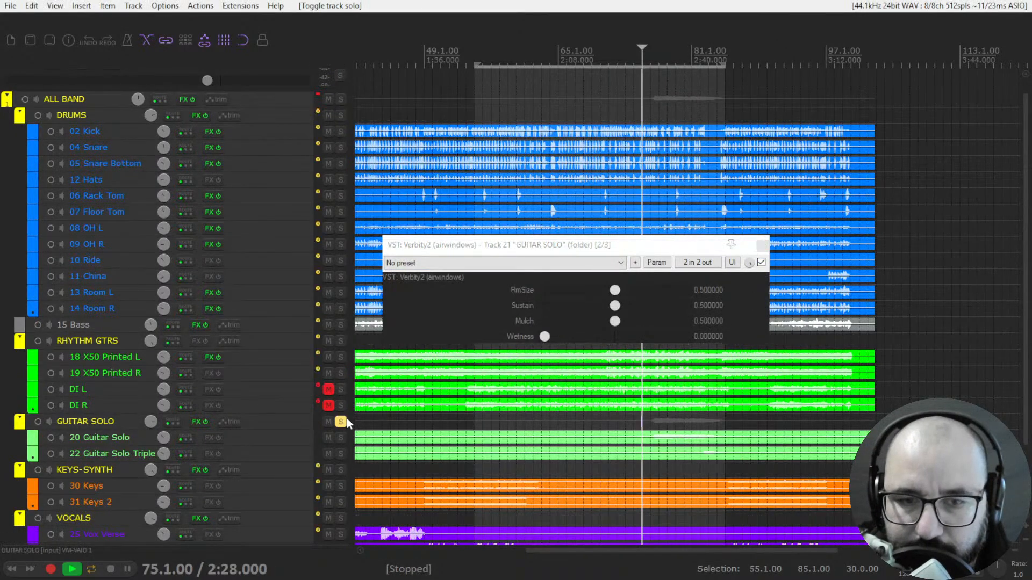
# - Adjust the guitar solo reverb during playback to RmSize about 0.76, Sustain 0.32 and Wetness 0.13
pyautogui.press('space')
pyautogui.moveTo(545, 337); pyautogui.dragTo(567, 343)
pyautogui.moveTo(615, 290); pyautogui.dragTo(565, 344)
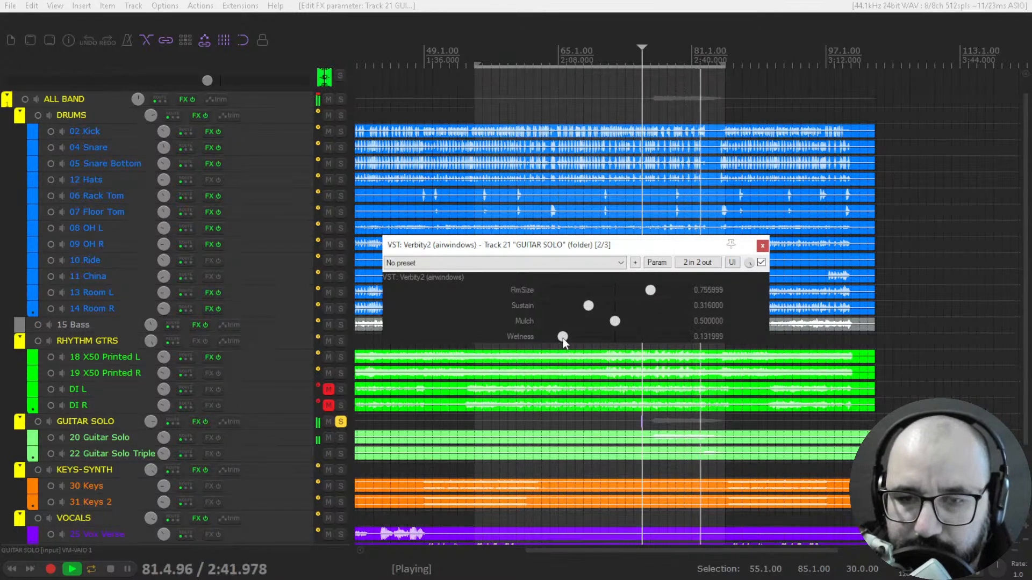
pyautogui.press('space')
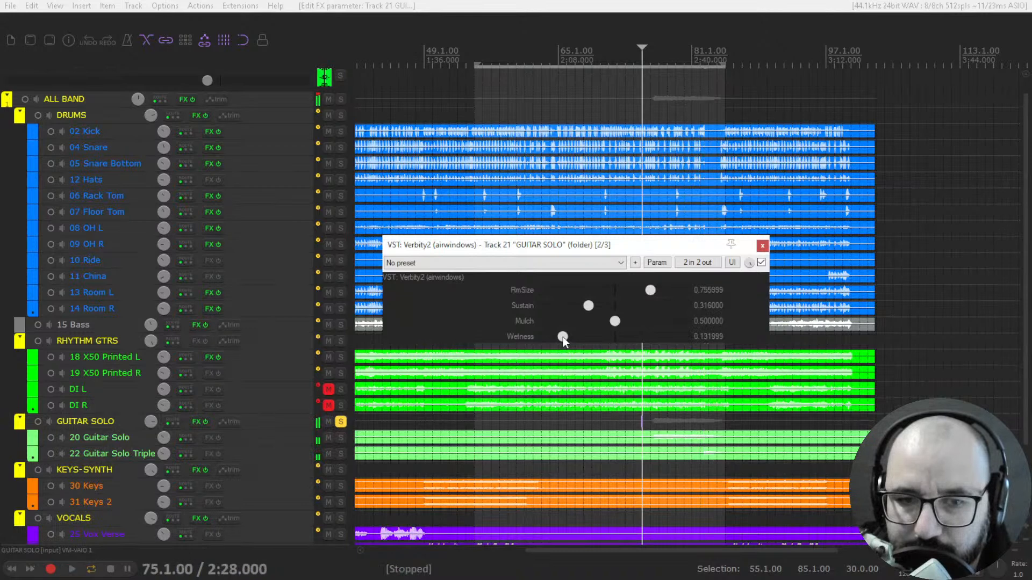
# - Set the guitar solo reverb's RmSize to about 0.16 and Wetness to 0.28, and compare it against bypass during playback
pyautogui.press('space')
pyautogui.moveTo(568, 338); pyautogui.dragTo(580, 341)
pyautogui.click(588, 290)
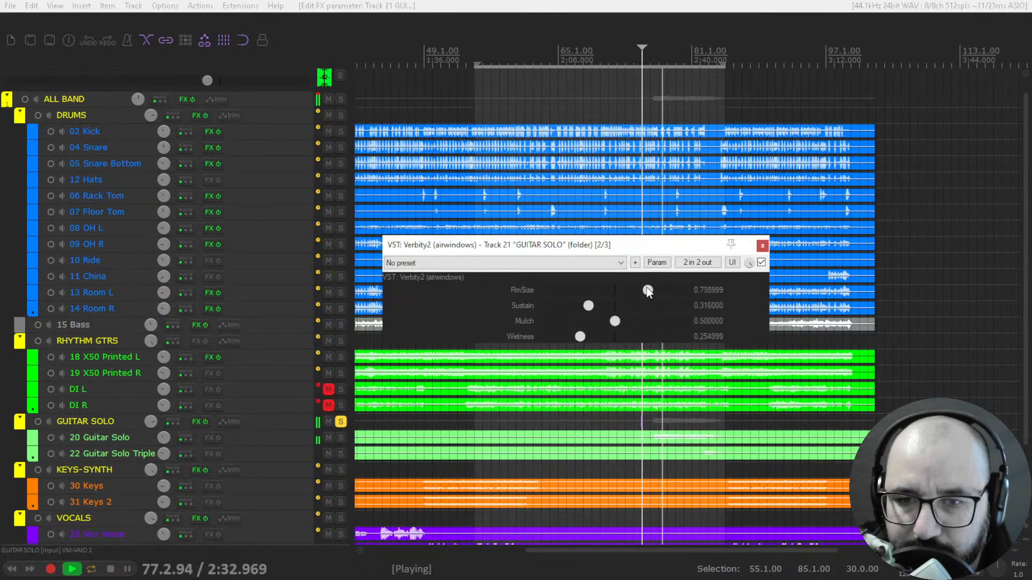
pyautogui.moveTo(588, 290); pyautogui.dragTo(566, 291)
pyautogui.moveTo(580, 338)
pyautogui.mouseDown()
pyautogui.moveTo(599, 345)
pyautogui.moveTo(588, 344)
pyautogui.mouseUp()
pyautogui.click(761, 263)
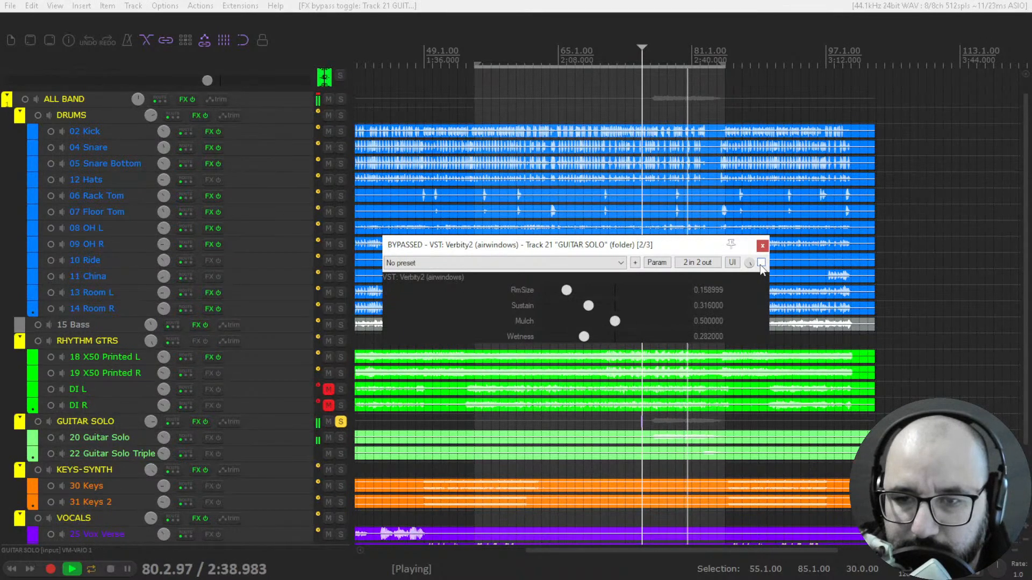
pyautogui.click(761, 263)
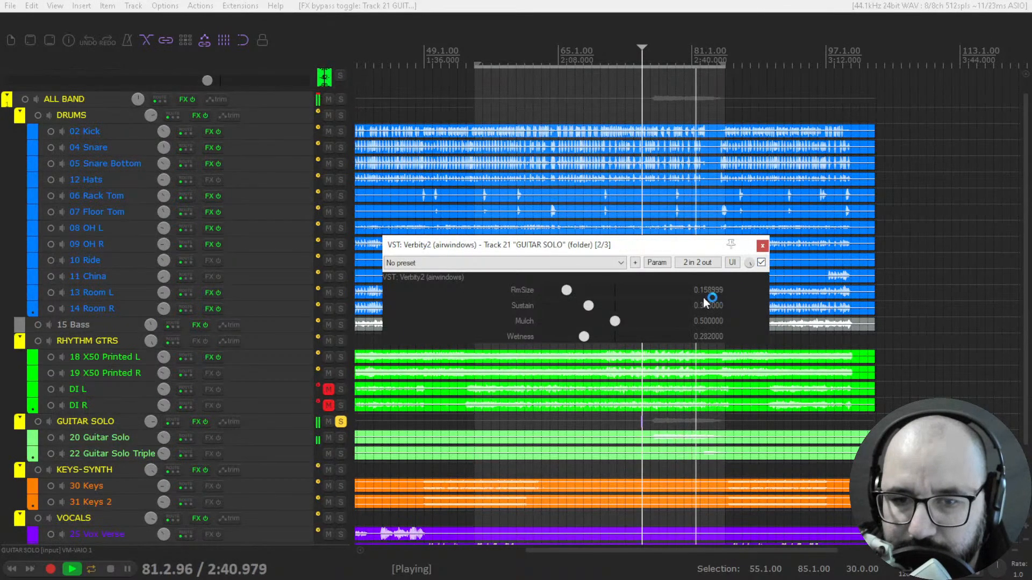
# - Try the guitar solo reverb with Sustain about 0.19, Mulch 0.27 and Wetness 0.61, and restart playback
pyautogui.moveTo(616, 322); pyautogui.dragTo(632, 336)
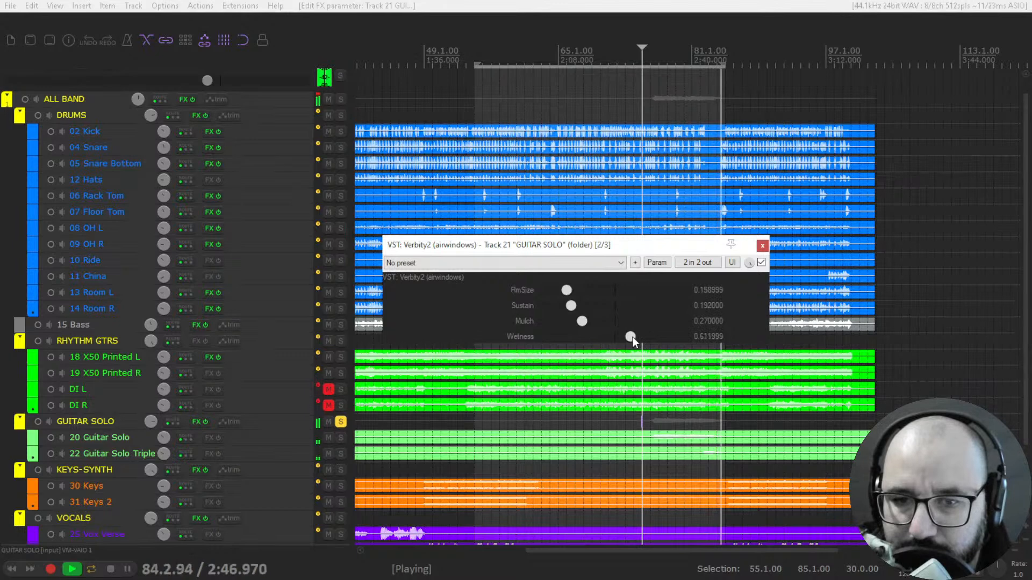
pyautogui.press('space')
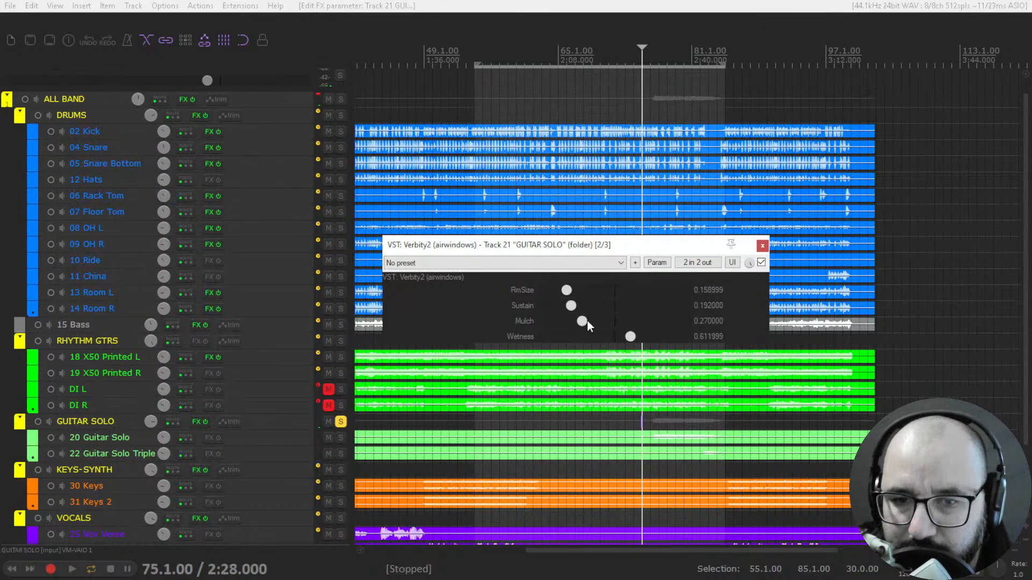
# - Play the guitar solo from bar 77 and set its reverb to Sustain about 0.25, Mulch 0.93 and Wetness 0.455
pyautogui.press('space')
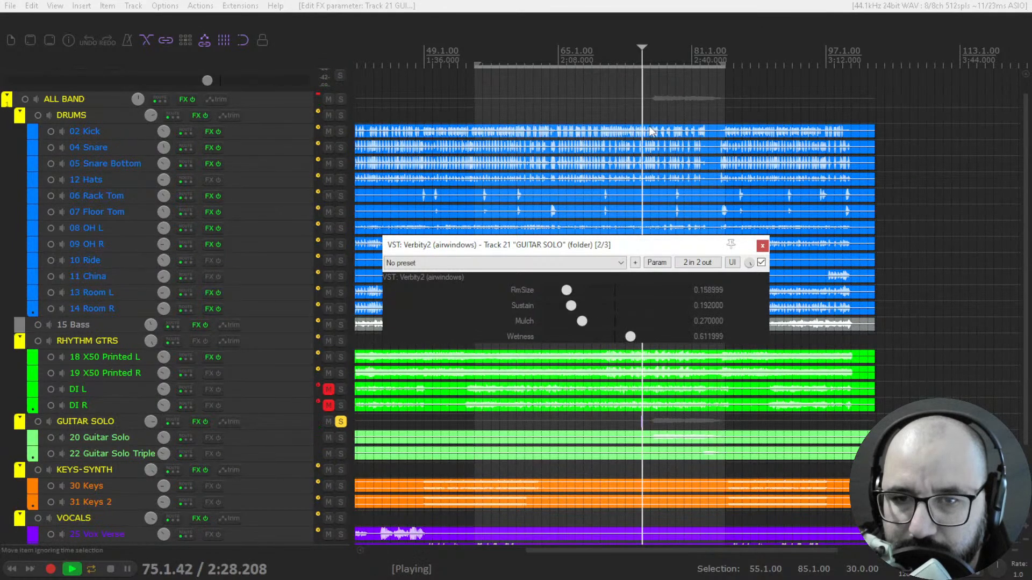
pyautogui.click(658, 62)
pyautogui.press('space')
pyautogui.moveTo(573, 308)
pyautogui.mouseDown()
pyautogui.moveTo(621, 316)
pyautogui.moveTo(591, 337)
pyautogui.moveTo(594, 321)
pyautogui.moveTo(640, 327)
pyautogui.moveTo(580, 308)
pyautogui.mouseUp()
pyautogui.moveTo(640, 321); pyautogui.dragTo(677, 322)
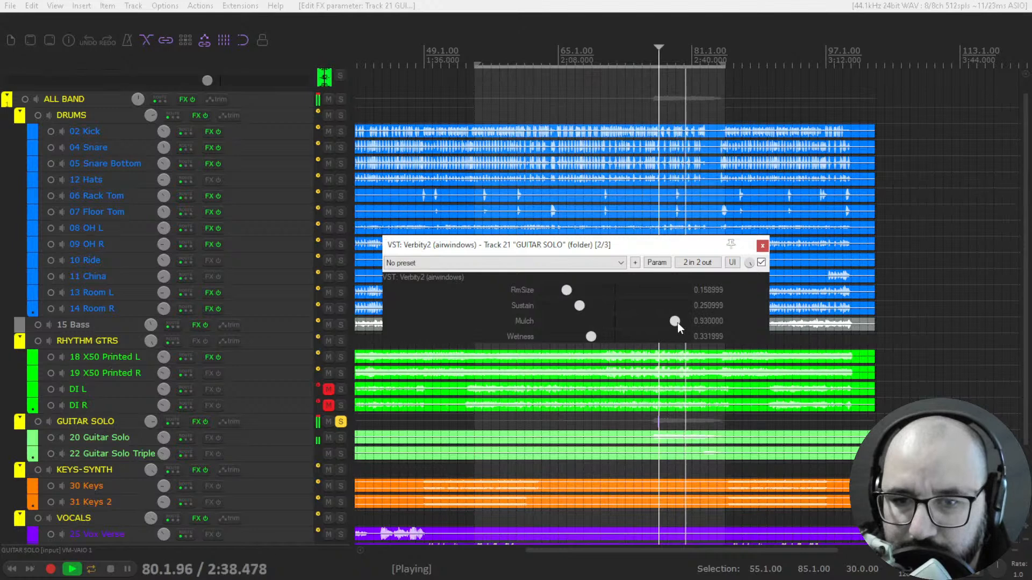
pyautogui.moveTo(592, 338); pyautogui.dragTo(611, 347)
pyautogui.press('space')
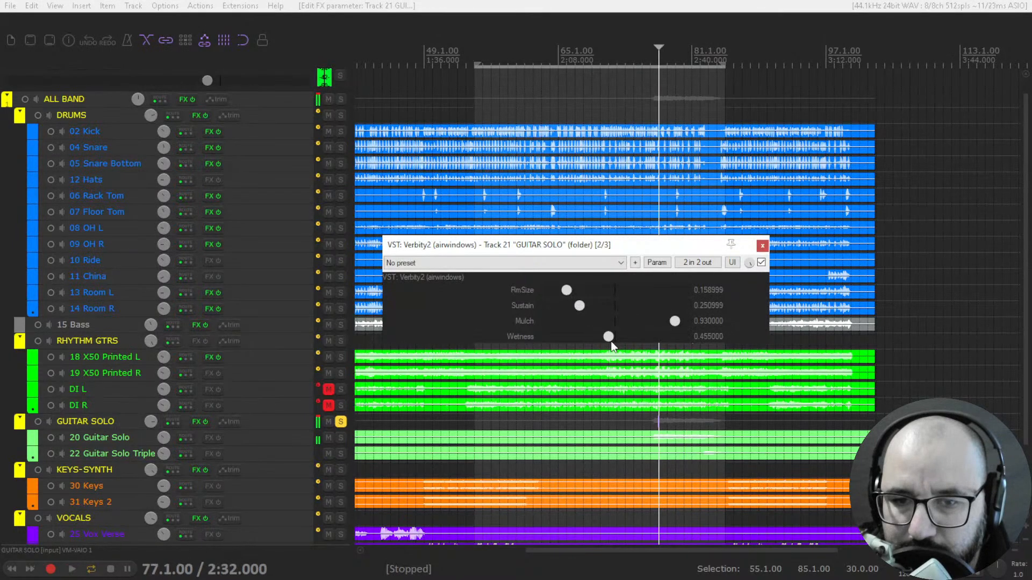
# - Raise the guitar solo reverb's Sustain to about 0.43, listen to the result and stop playback
pyautogui.press('space')
pyautogui.moveTo(588, 303)
pyautogui.mouseDown()
pyautogui.moveTo(637, 310)
pyautogui.moveTo(605, 313)
pyautogui.mouseUp()
pyautogui.press('space')
pyautogui.press('space')
pyautogui.press('space')
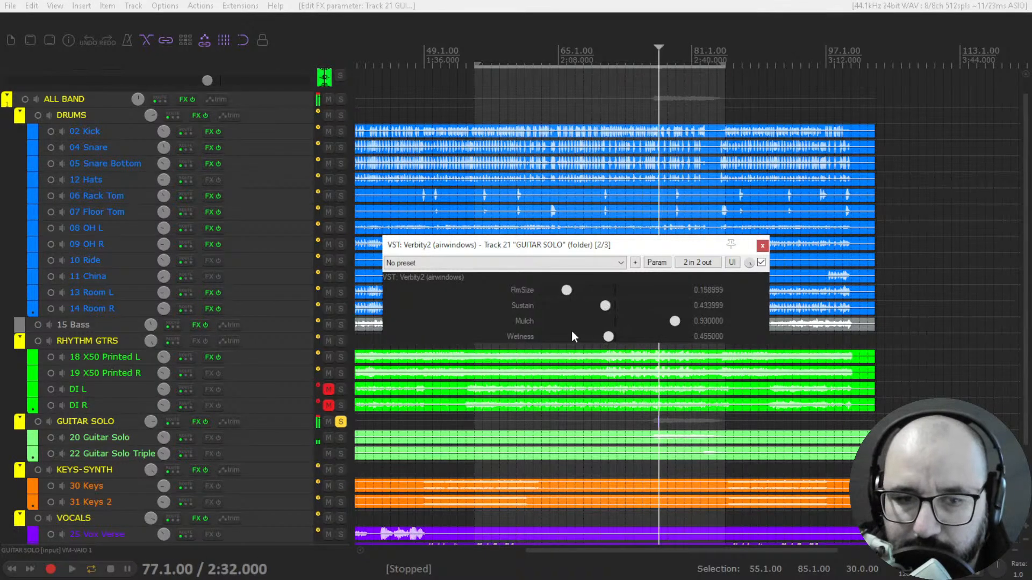
# - Bypass Verbity2 on GUITAR SOLO and unsolo that folder
pyautogui.scroll(-4, 339, 398)
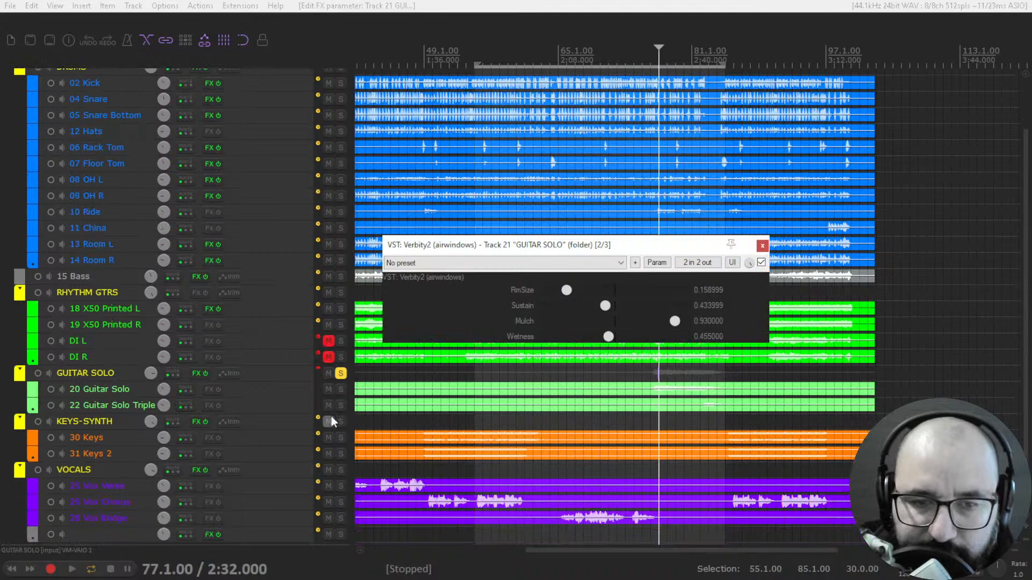
pyautogui.click(761, 262)
pyautogui.click(341, 357)
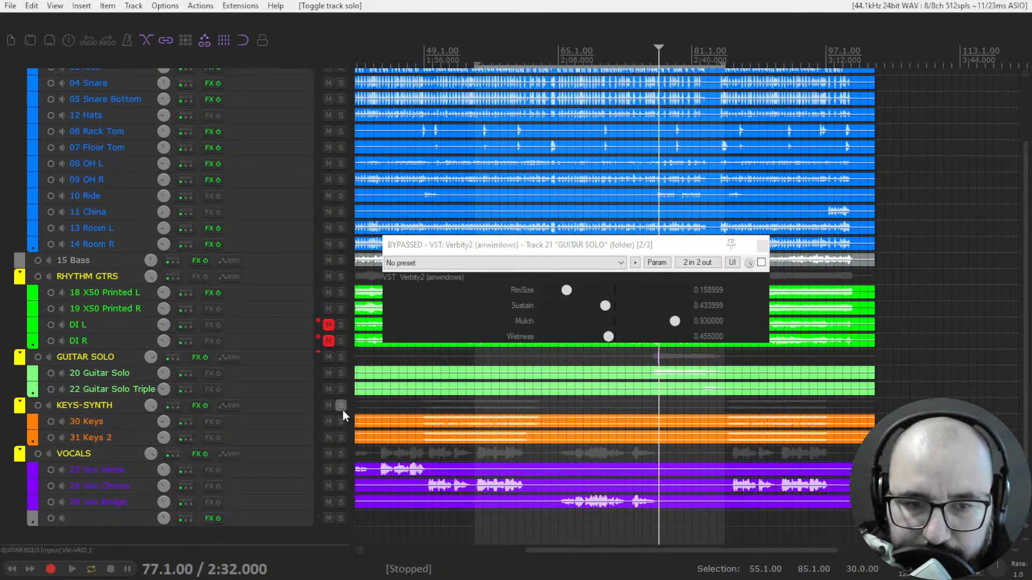
# - Audition 31 Keys 2 soloed from bar 65, and solo and play the VOCALS folder from there instead
pyautogui.click(340, 438)
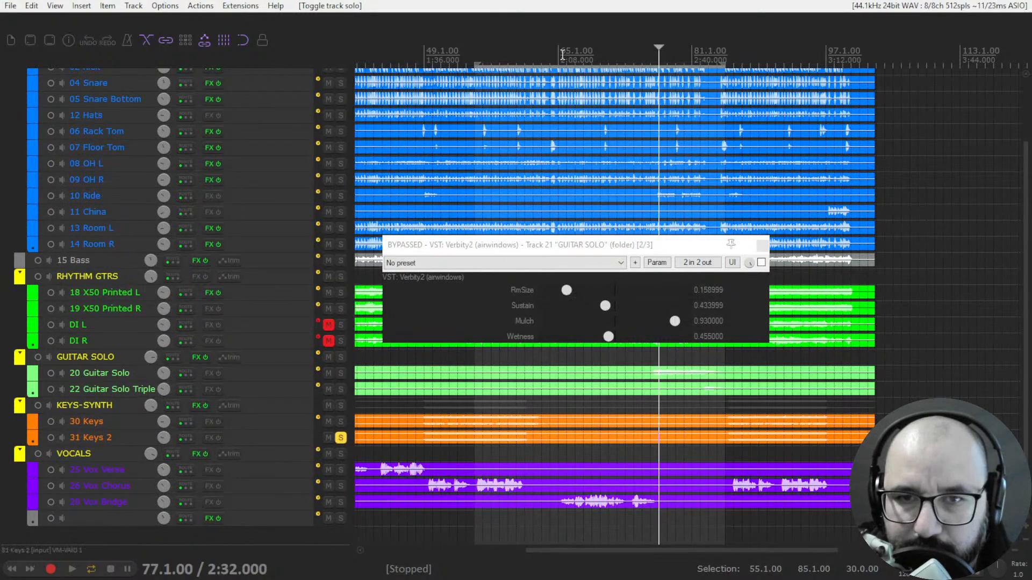
pyautogui.click(557, 58)
pyautogui.press('space')
pyautogui.press('space')
pyautogui.click(341, 438)
pyautogui.click(341, 454)
pyautogui.press('space')
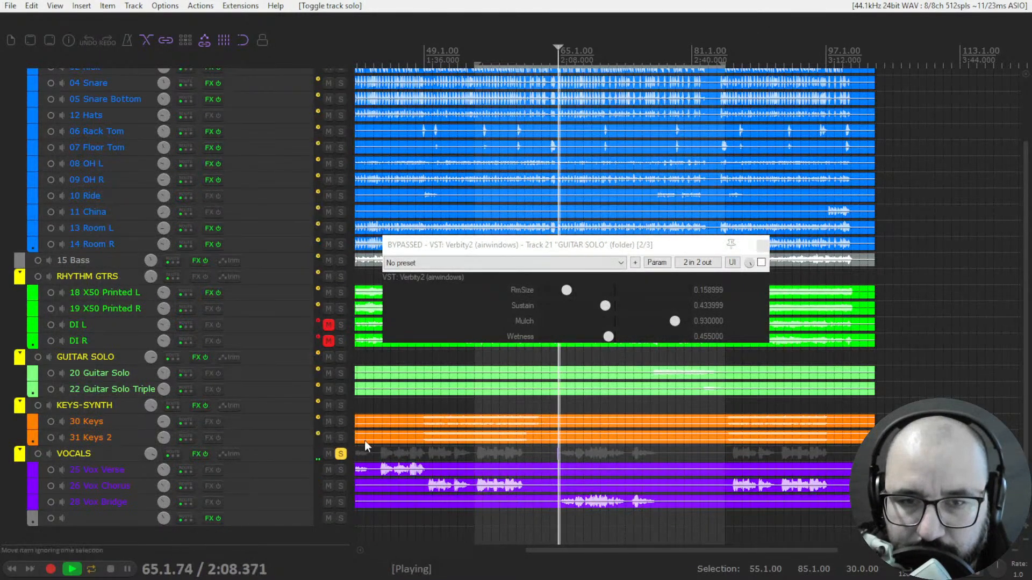
# - Close the guitar solo reverb window and open Verbity2 in its own window from the VOCALS folder's effects chain
pyautogui.click(763, 246)
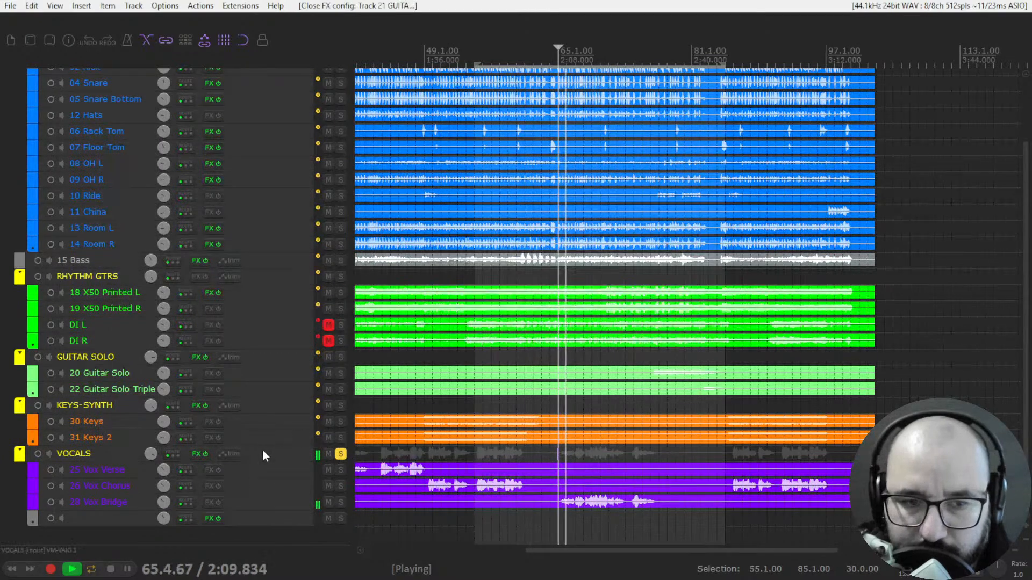
pyautogui.click(195, 454)
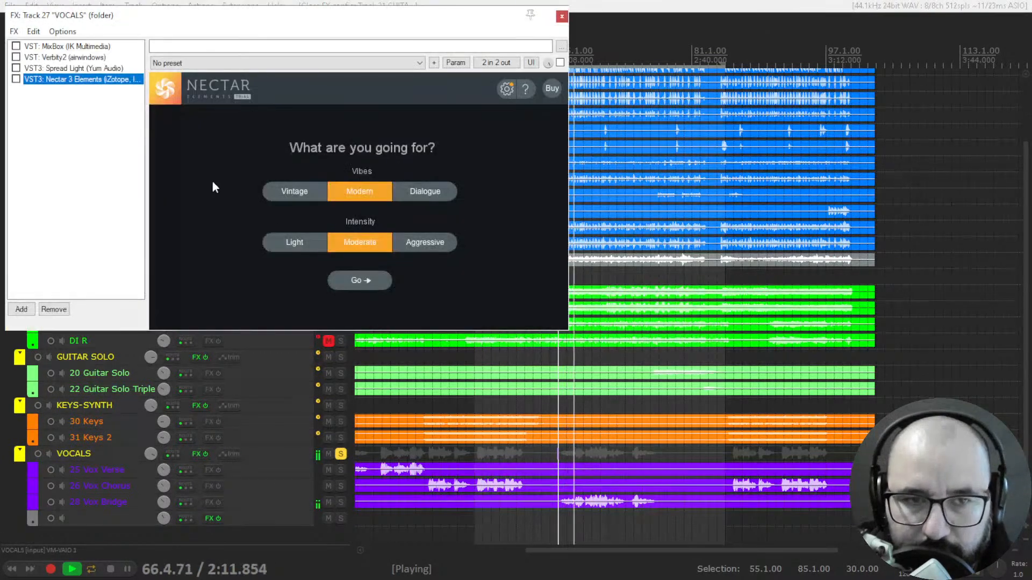
pyautogui.doubleClick(62, 57)
pyautogui.click(561, 16)
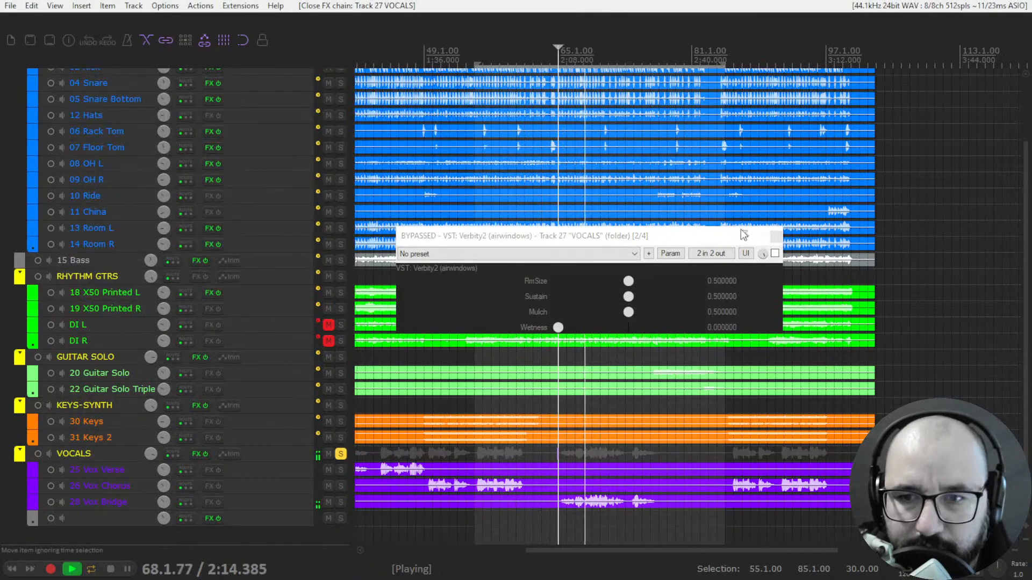
# - Enable Verbity2 on VOCALS with Wetness about 0.08 and RmSize about 0.42, and restart playback
pyautogui.click(776, 253)
pyautogui.moveTo(558, 327); pyautogui.dragTo(577, 338)
pyautogui.press('space')
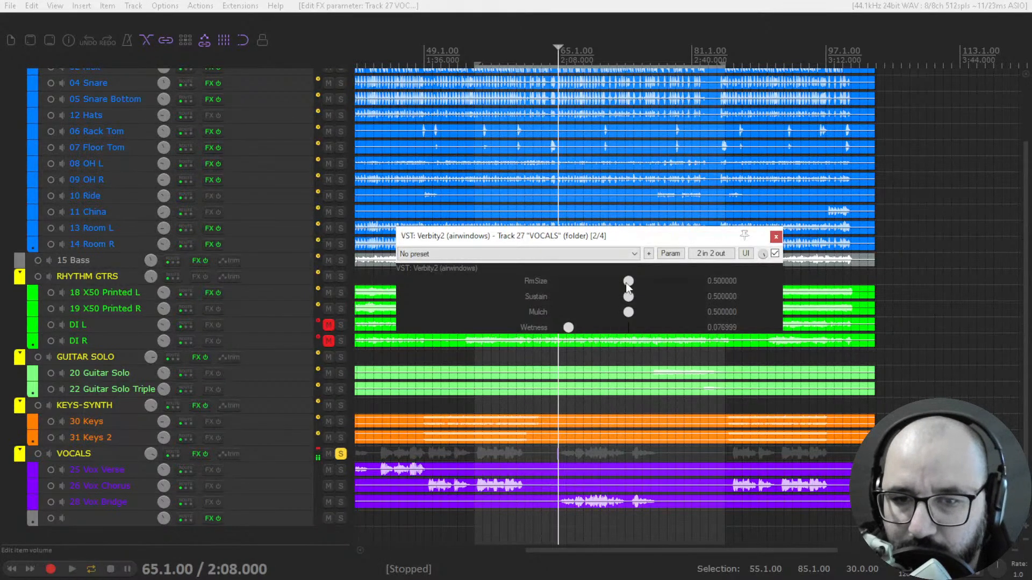
pyautogui.moveTo(616, 282); pyautogui.dragTo(614, 283)
pyautogui.press('space')
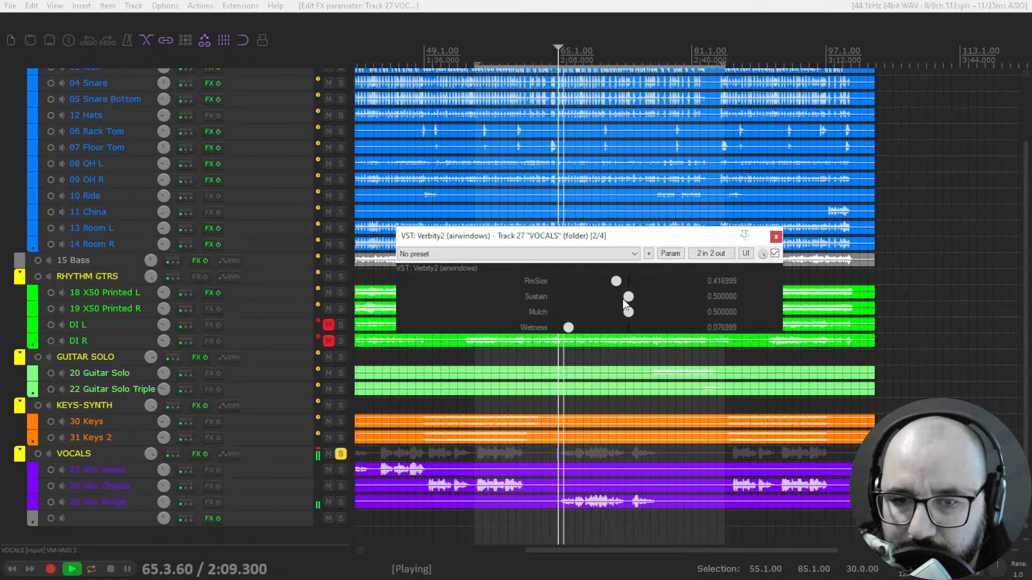
# - Set the vocal reverb's Sustain to about 0.26, compare it against bypass, and trim Wetness to about 0.09
pyautogui.moveTo(628, 298); pyautogui.dragTo(574, 323)
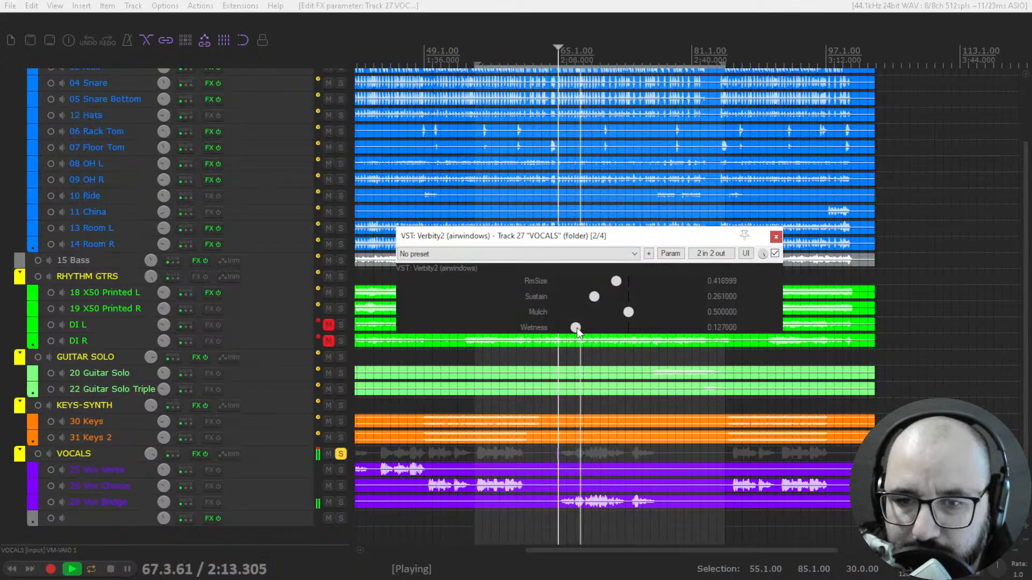
pyautogui.click(775, 254)
pyautogui.click(775, 253)
pyautogui.moveTo(575, 325); pyautogui.dragTo(572, 326)
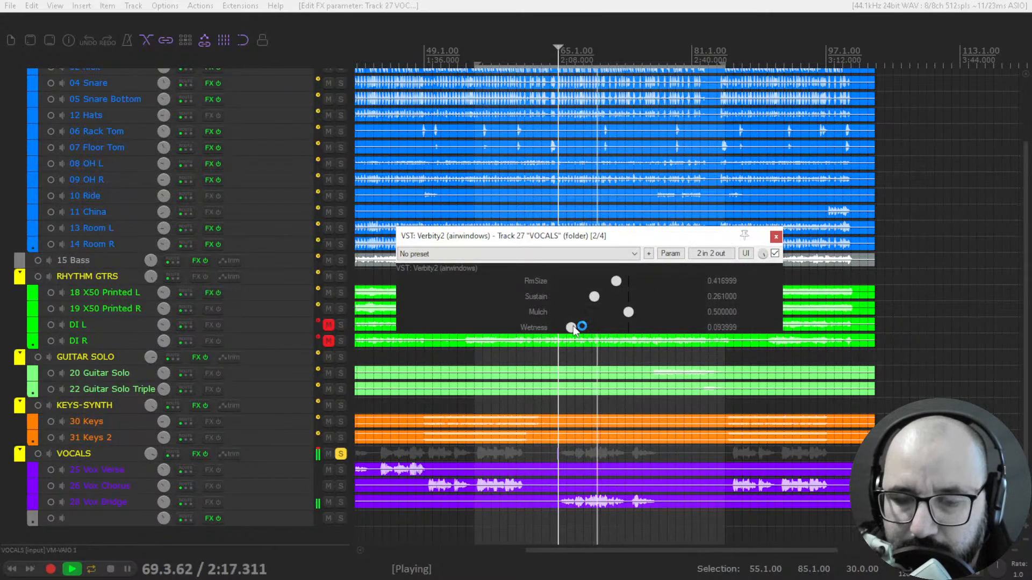
pyautogui.press('space')
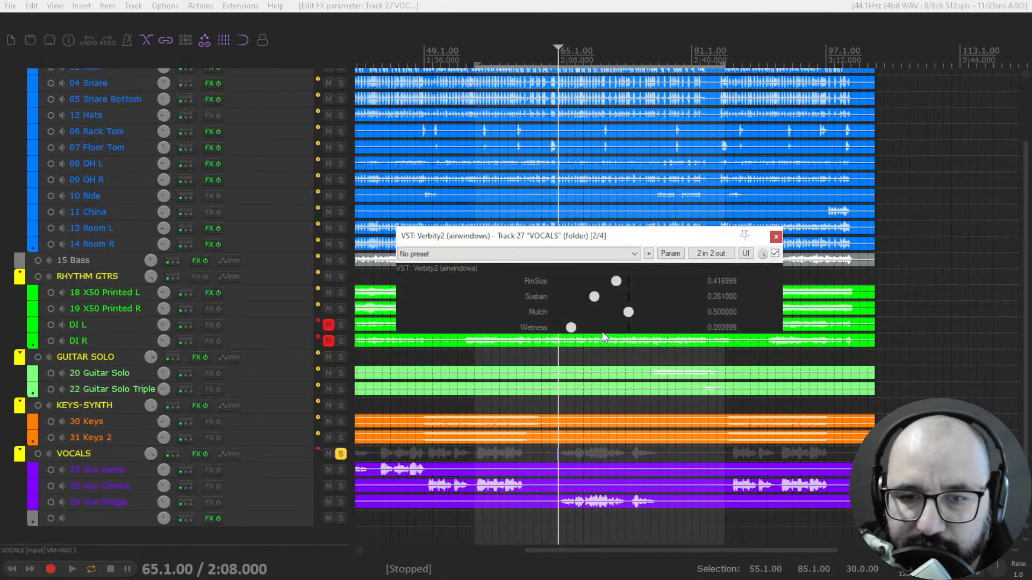
# - Raise the vocal reverb's Wetness to about 0.19 and RmSize to 0.55 during playback, and unsolo VOCALS after stopping
pyautogui.press('space')
pyautogui.moveTo(575, 332); pyautogui.dragTo(588, 334)
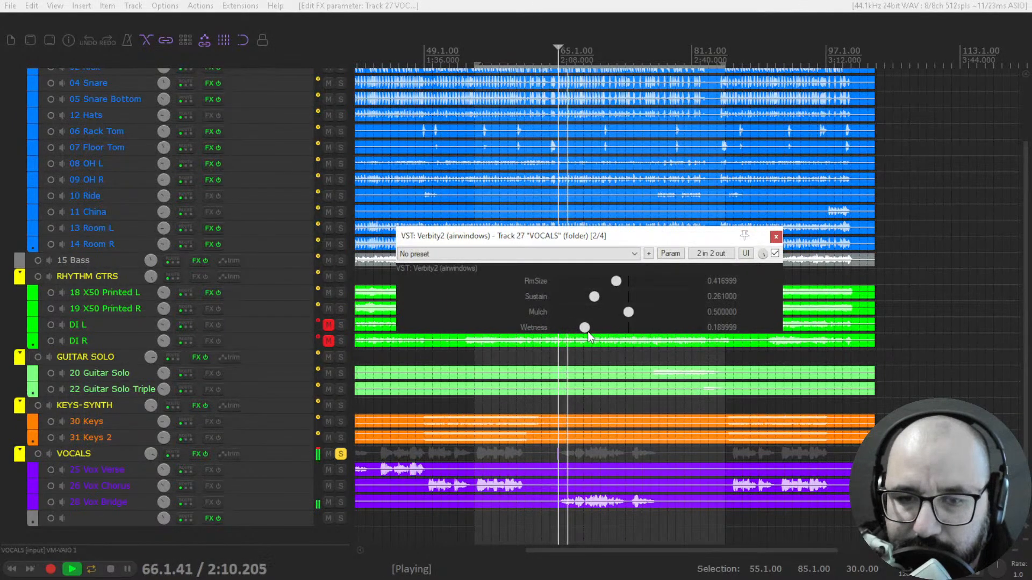
pyautogui.moveTo(589, 336); pyautogui.dragTo(588, 328)
pyautogui.moveTo(619, 285)
pyautogui.mouseDown()
pyautogui.moveTo(582, 286)
pyautogui.moveTo(638, 290)
pyautogui.mouseUp()
pyautogui.press('space')
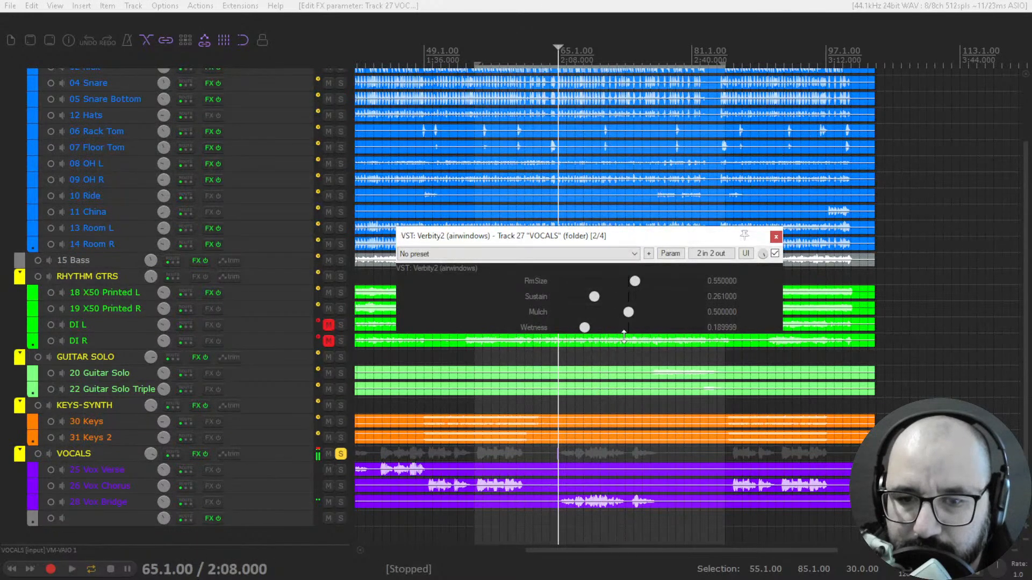
pyautogui.click(342, 454)
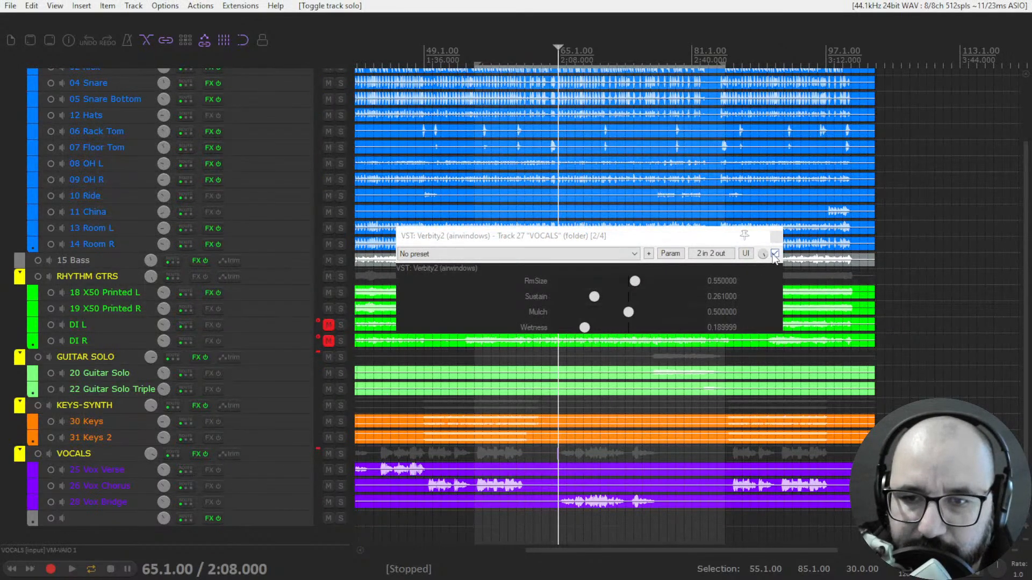
# - Close the vocal reverb window and open Spread Light in its own window from the GUITAR SOLO folder's effects chain
pyautogui.click(776, 237)
pyautogui.scroll(5, 309, 284)
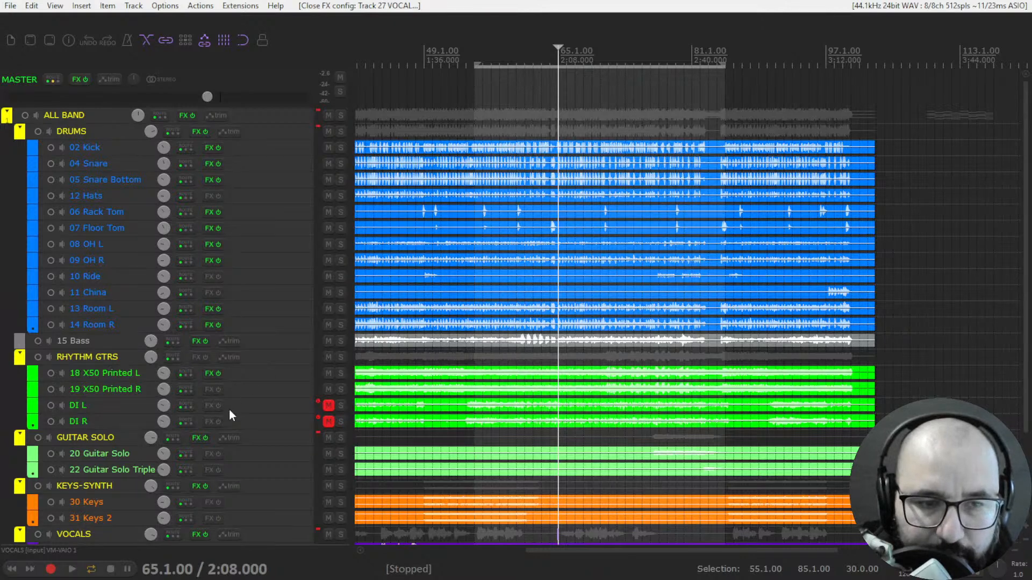
pyautogui.click(195, 439)
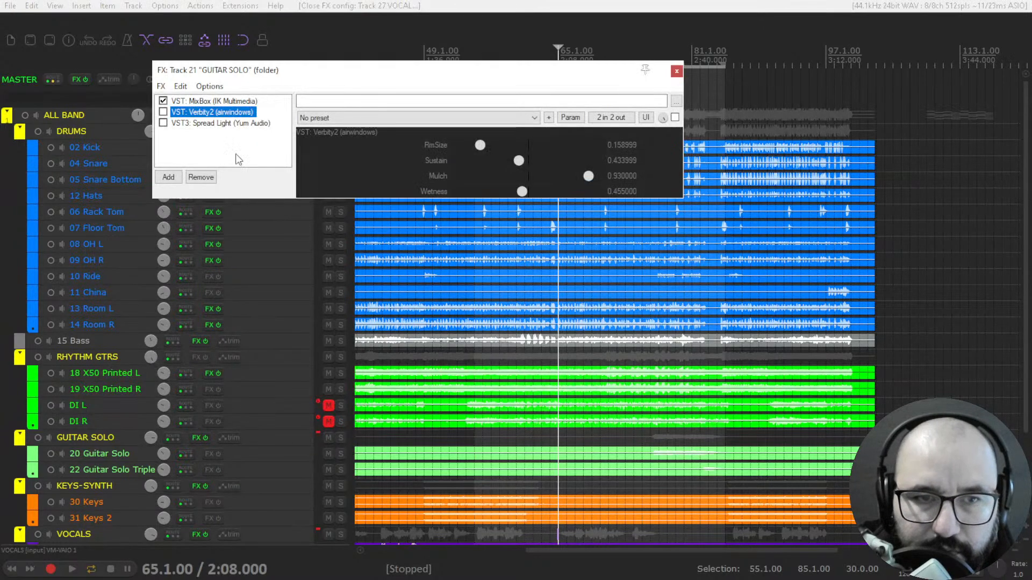
pyautogui.doubleClick(214, 123)
pyautogui.click(676, 71)
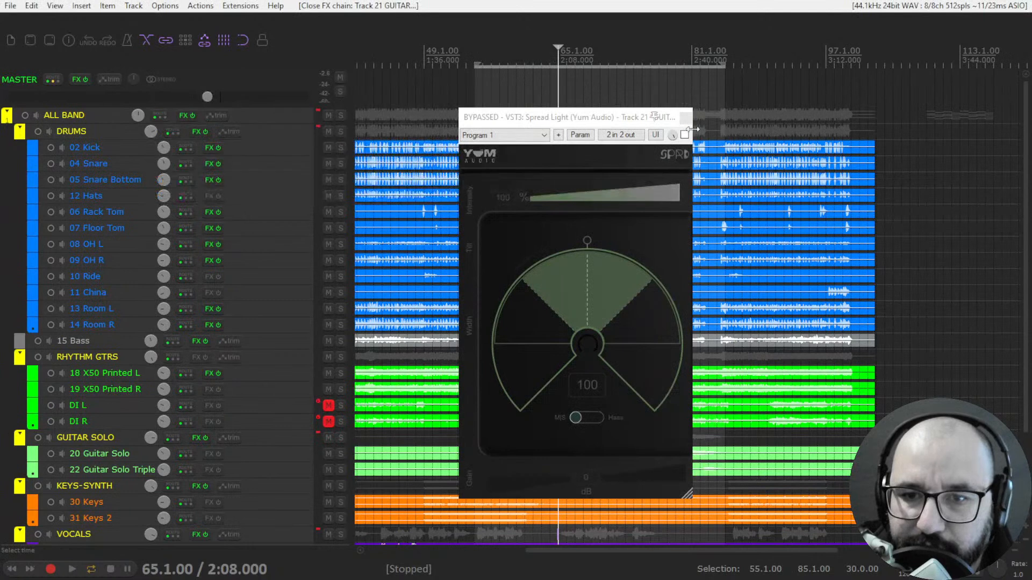
pyautogui.moveTo(594, 119); pyautogui.dragTo(649, 136)
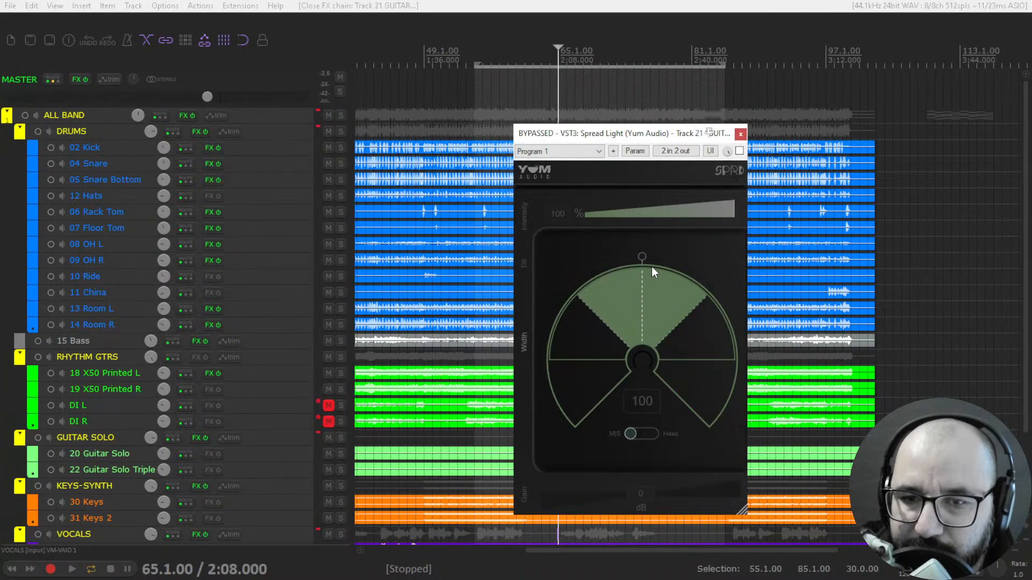
# - Widen the guitar solo's Spread Light to 200, try its Tilt near centre, and switch from Haas back to M/S mode
pyautogui.moveTo(643, 256); pyautogui.dragTo(627, 391)
pyautogui.moveTo(624, 260); pyautogui.dragTo(637, 261)
pyautogui.moveTo(645, 315); pyautogui.dragTo(657, 158)
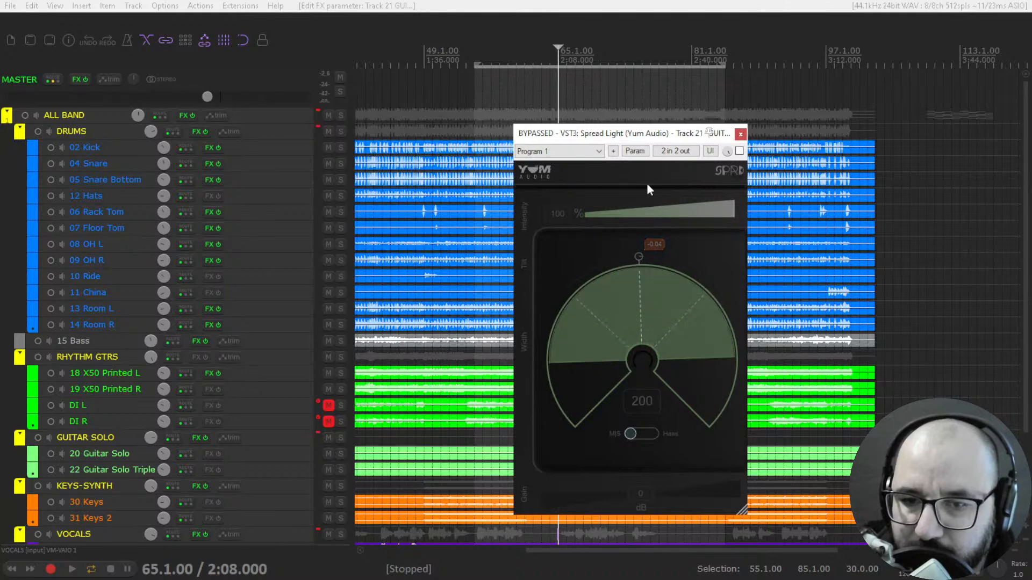
pyautogui.moveTo(638, 258); pyautogui.dragTo(640, 259)
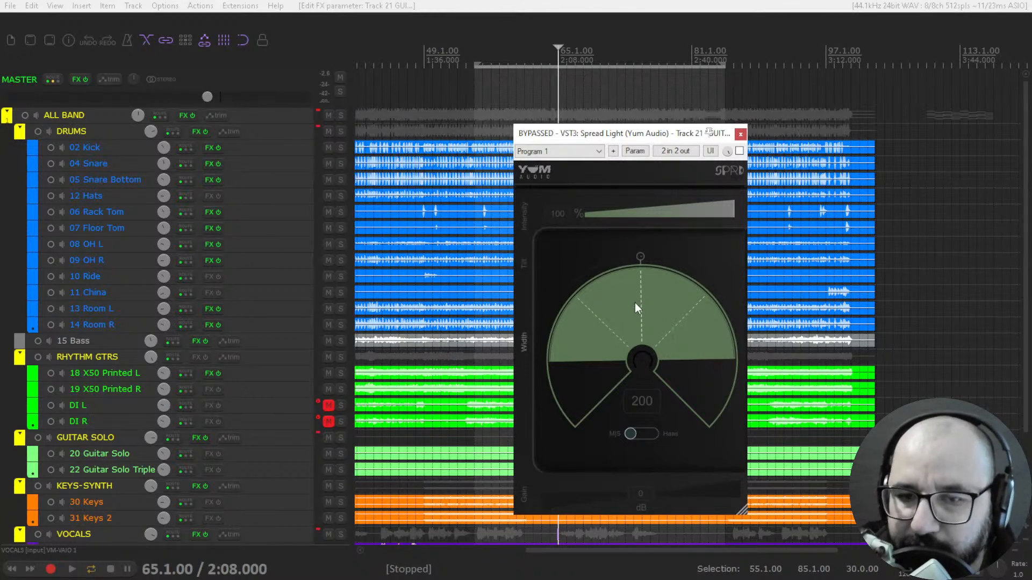
pyautogui.moveTo(637, 266)
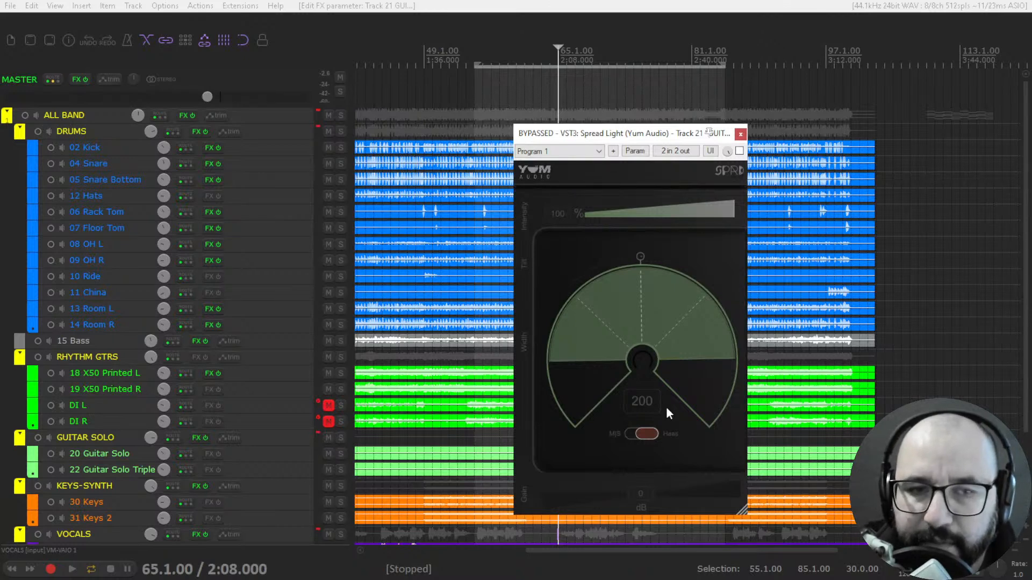
pyautogui.click(636, 431)
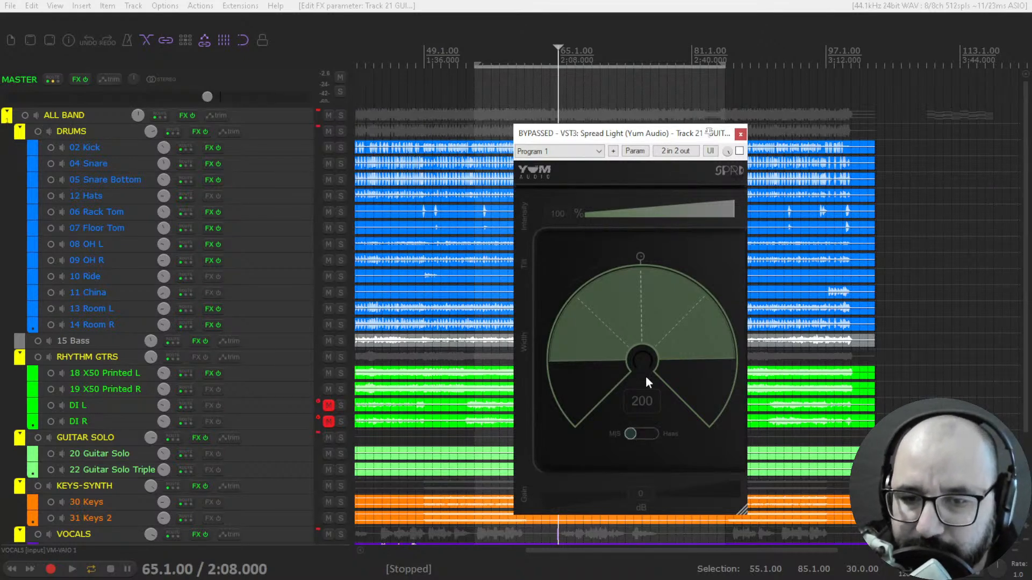
# - Set Spread Light's Tilt to about -0.12 and its Intensity to 85% for the guitar solo
pyautogui.moveTo(630, 286); pyautogui.dragTo(630, 263)
pyautogui.moveTo(652, 210); pyautogui.dragTo(517, 534)
pyautogui.moveTo(605, 211); pyautogui.dragTo(665, 72)
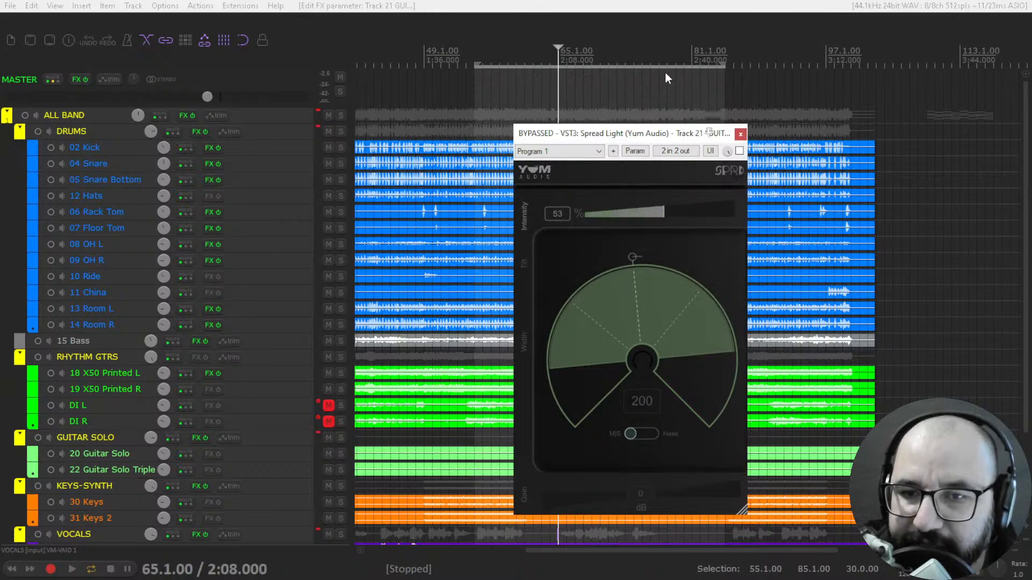
pyautogui.moveTo(719, 339); pyautogui.dragTo(564, 530)
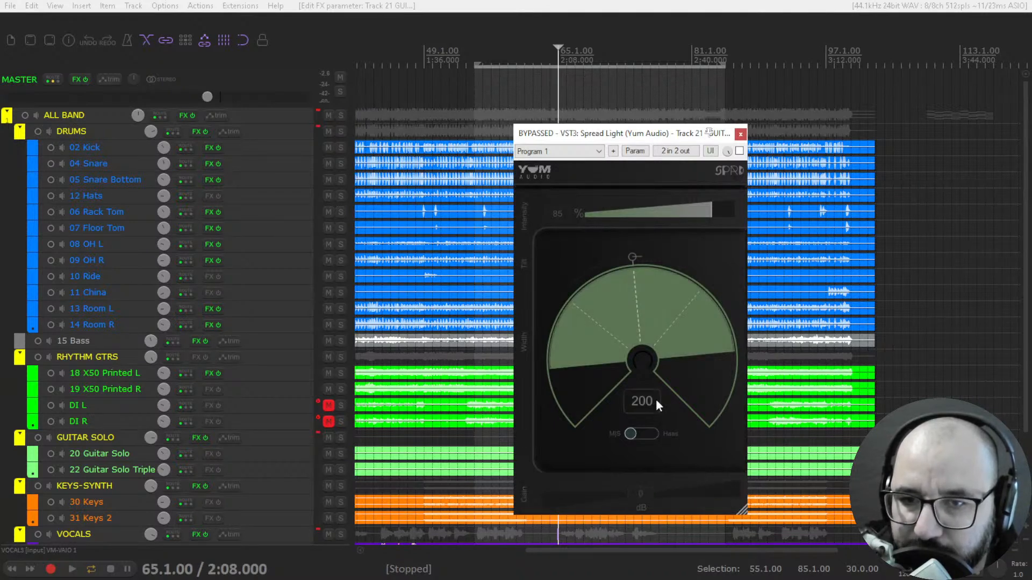
# - Place the playhead at bar 76.1, solo the GUITAR SOLO folder, and start playback
pyautogui.moveTo(603, 136); pyautogui.dragTo(500, 156)
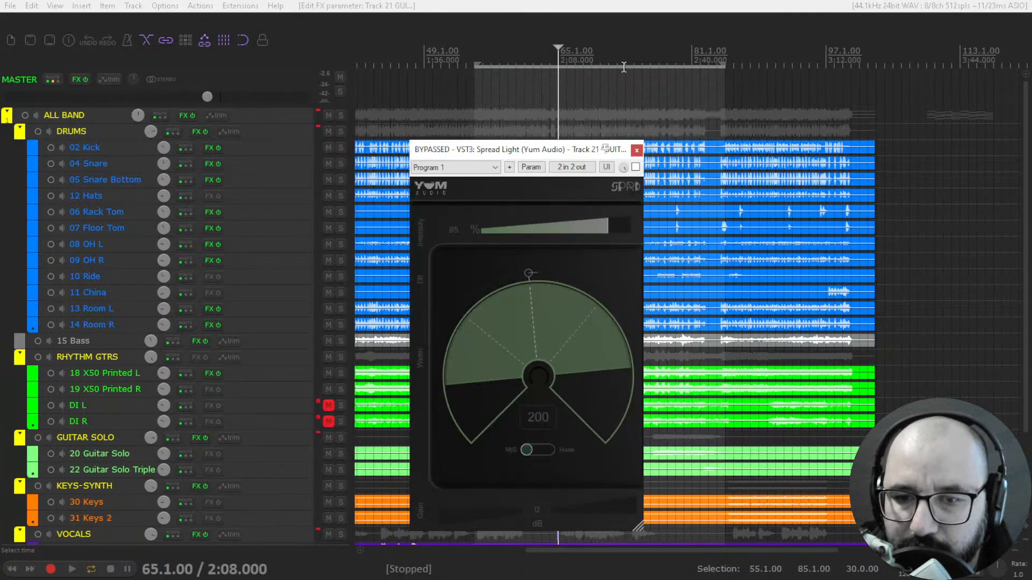
pyautogui.click(641, 62)
pyautogui.click(654, 62)
pyautogui.click(649, 61)
pyautogui.press('space')
pyautogui.press('space')
pyautogui.click(339, 438)
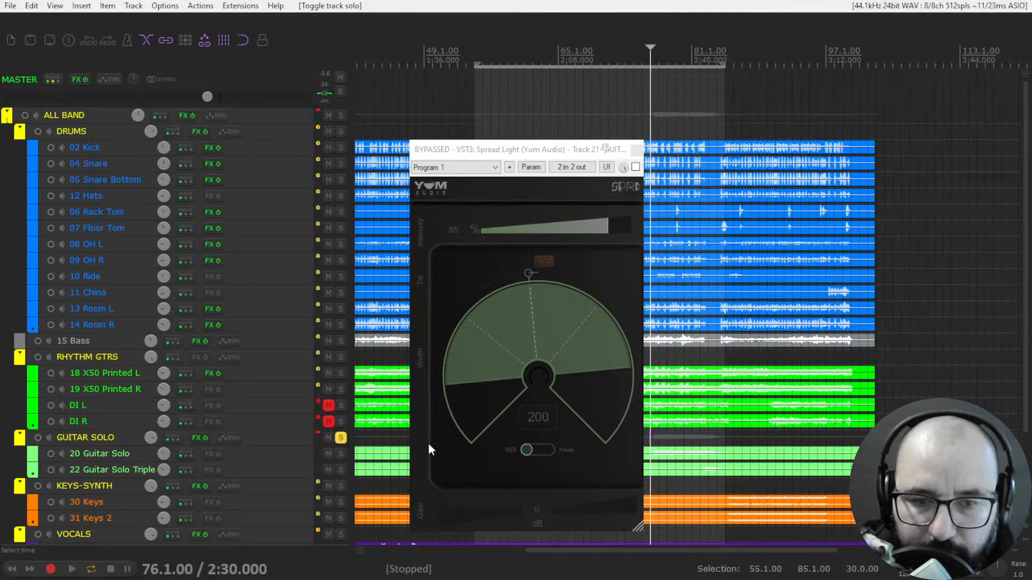
pyautogui.press('space')
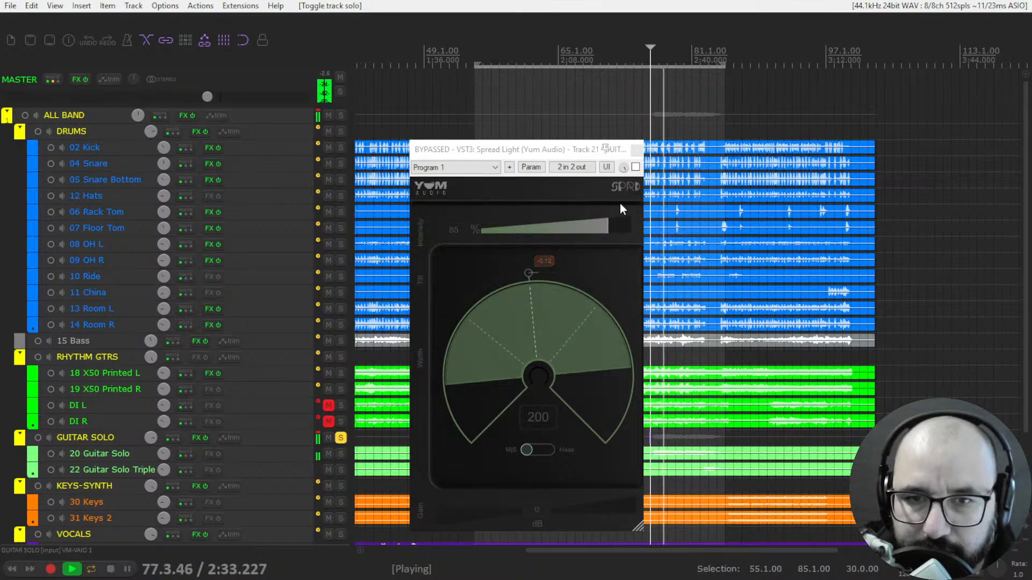
# - Compare the soloed guitar with Spread Light on and bypassed, and leave the effect enabled
pyautogui.click(636, 169)
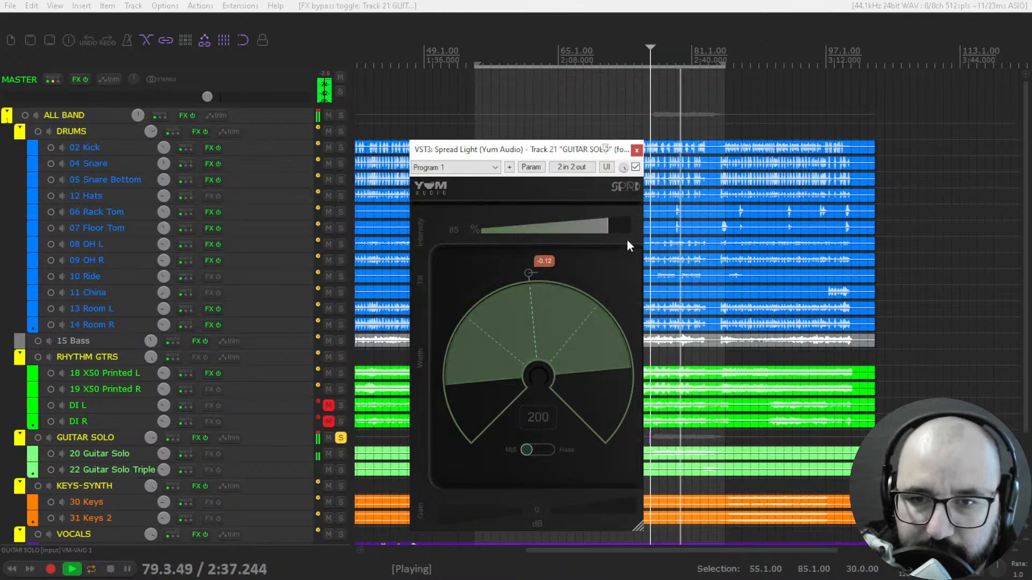
pyautogui.click(636, 169)
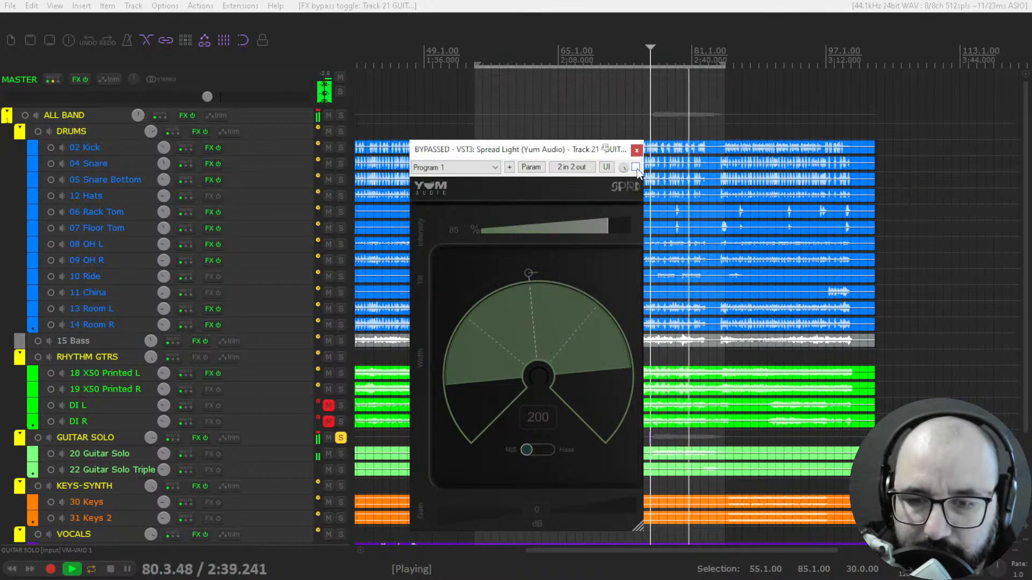
pyautogui.click(637, 169)
pyautogui.moveTo(543, 155); pyautogui.dragTo(557, 156)
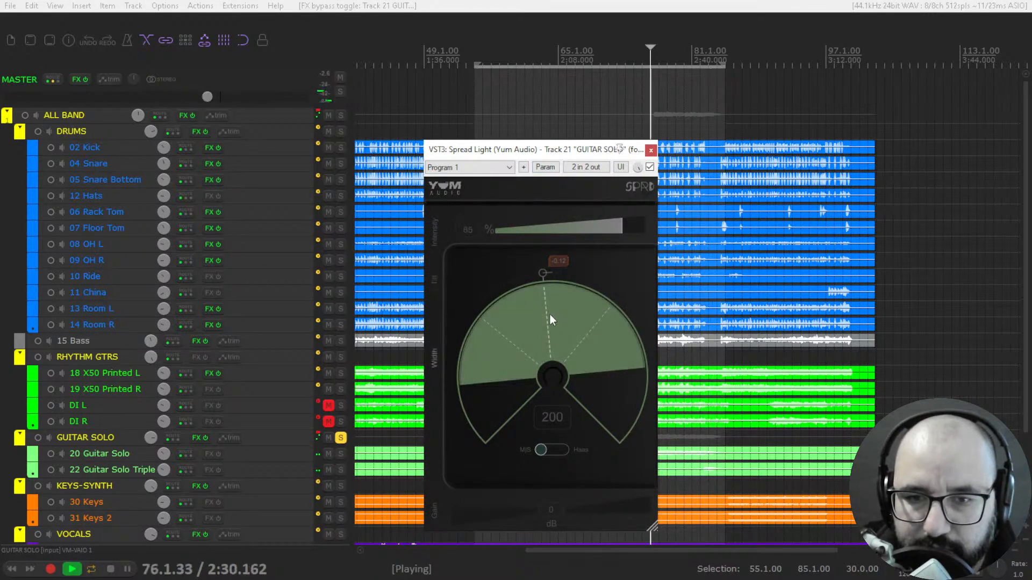
# - Collapse the guitar solo's Width to 0, raise it to 157 with Tilt at about 0.34, and stop playback
pyautogui.moveTo(544, 311); pyautogui.dragTo(544, 499)
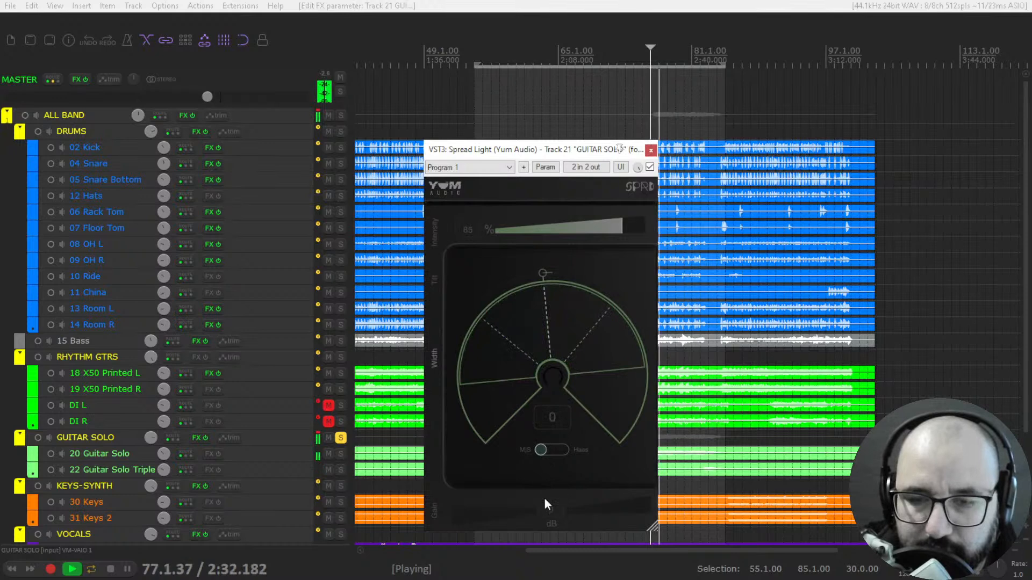
pyautogui.moveTo(546, 279); pyautogui.dragTo(592, 310)
pyautogui.moveTo(556, 376); pyautogui.dragTo(587, 257)
pyautogui.press('space')
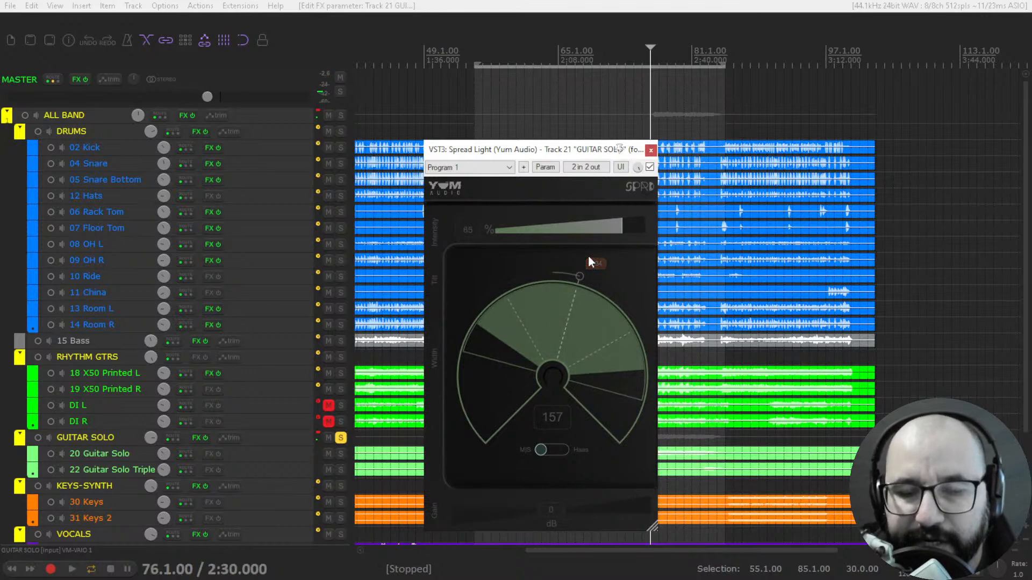
# - Restart playback, reduce the guitar solo's Width to 139, and compare it against bypass
pyautogui.press('space')
pyautogui.moveTo(561, 317); pyautogui.dragTo(560, 329)
pyautogui.click(650, 167)
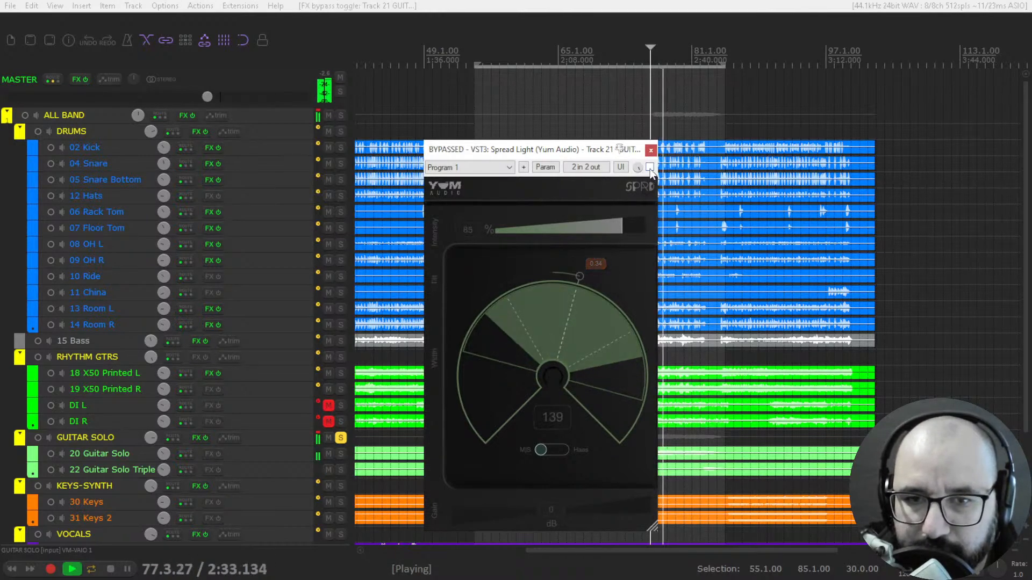
pyautogui.click(649, 168)
# - Switch the guitar solo's Spread Light to Haas mode, set Width to 161, and compare against bypass during playback
pyautogui.click(550, 450)
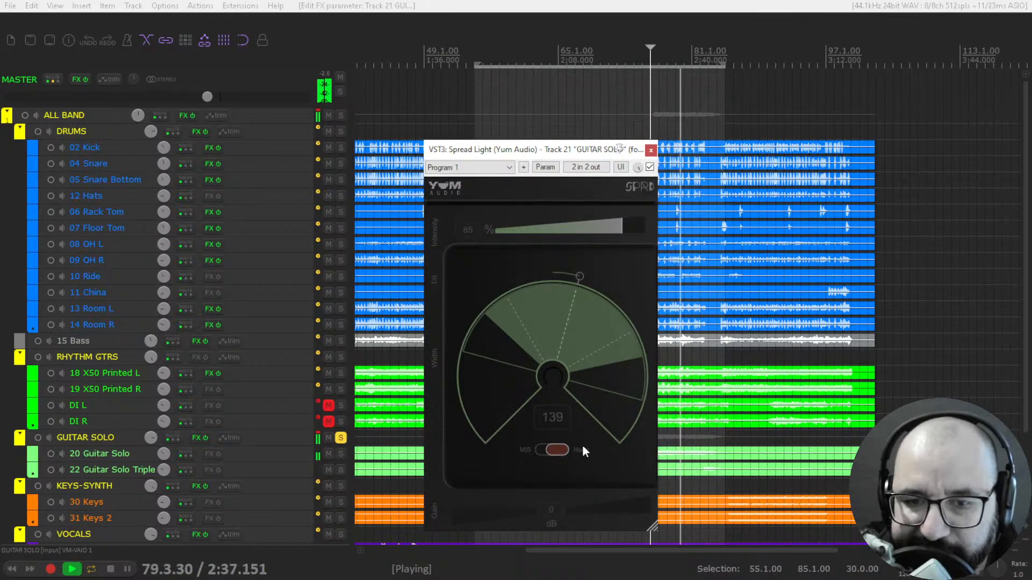
pyautogui.press('space')
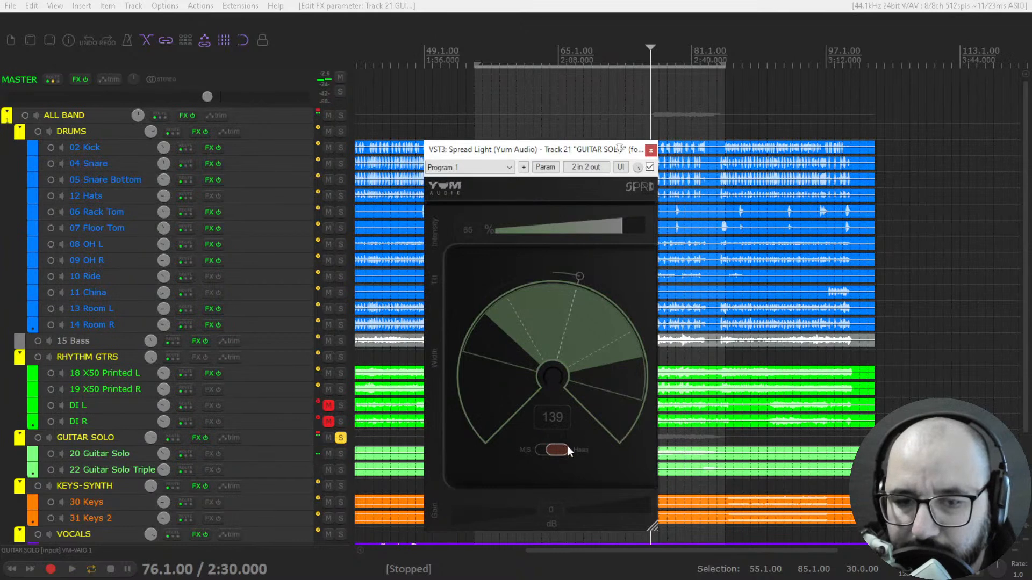
pyautogui.moveTo(556, 365); pyautogui.dragTo(558, 331)
pyautogui.press('space')
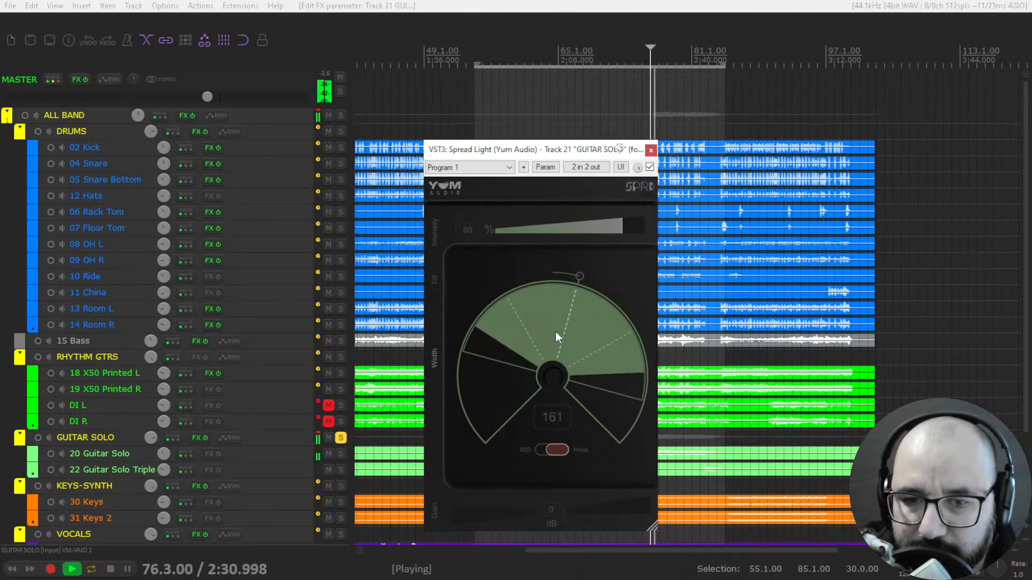
pyautogui.click(649, 168)
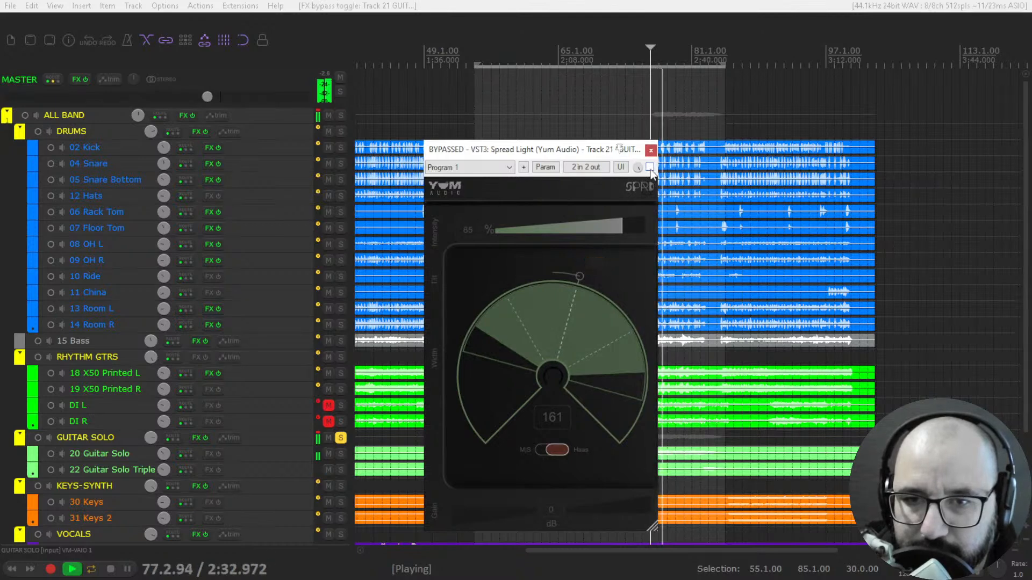
pyautogui.click(650, 168)
# - Set the guitar solo's Tilt to about 0.11, return to M/S mode, raise Width to 185, and stop playback
pyautogui.moveTo(559, 344); pyautogui.dragTo(566, 279)
pyautogui.click(553, 450)
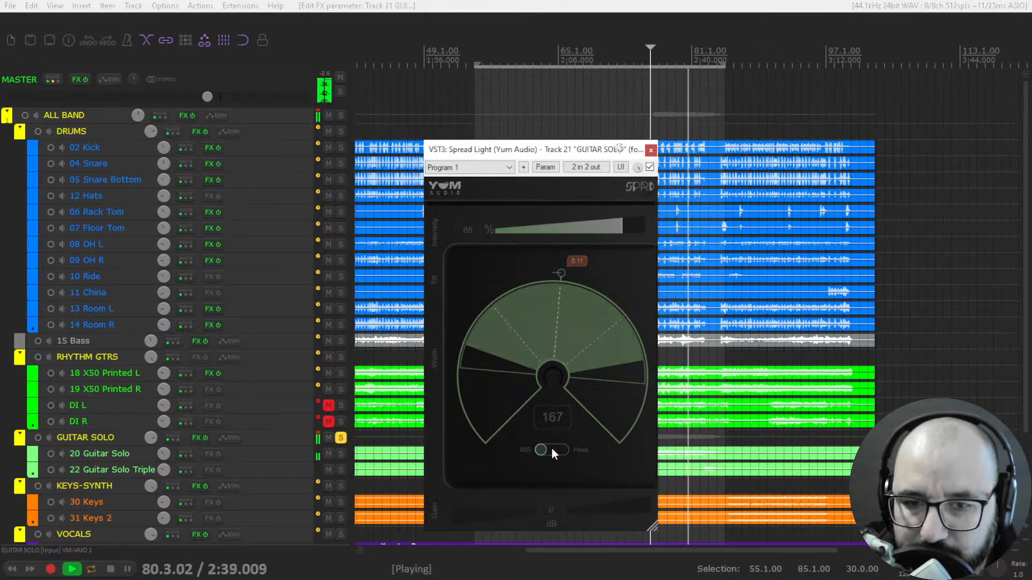
pyautogui.moveTo(574, 383); pyautogui.dragTo(556, 302)
pyautogui.press('space')
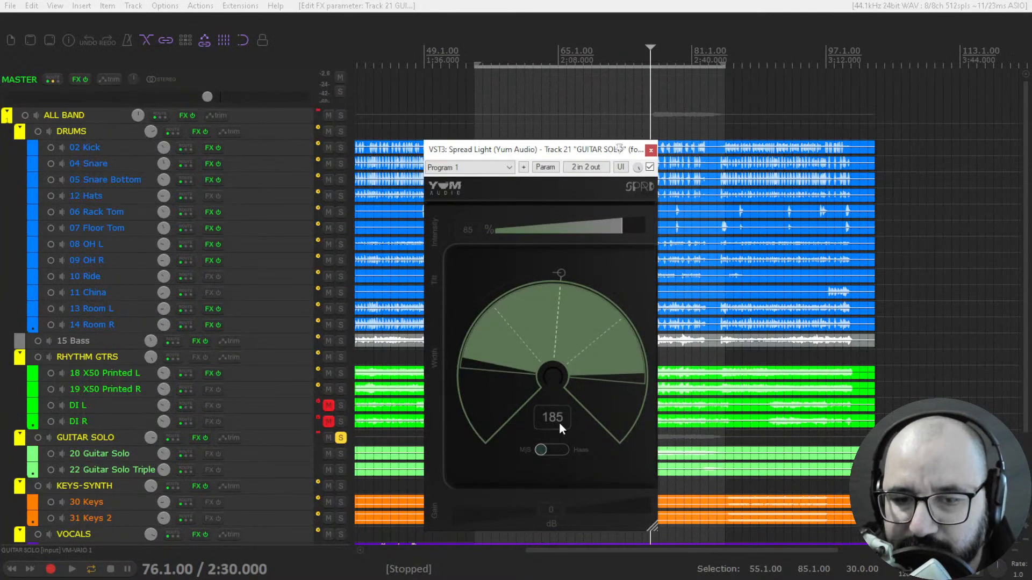
# - Set the guitar solo's Width to 143 and Tilt to about -0.49 during playback, and compare against bypass
pyautogui.press('space')
pyautogui.moveTo(553, 301)
pyautogui.mouseDown()
pyautogui.moveTo(543, 440)
pyautogui.moveTo(550, 354)
pyautogui.moveTo(537, 309)
pyautogui.mouseUp()
pyautogui.moveTo(559, 272); pyautogui.dragTo(498, 324)
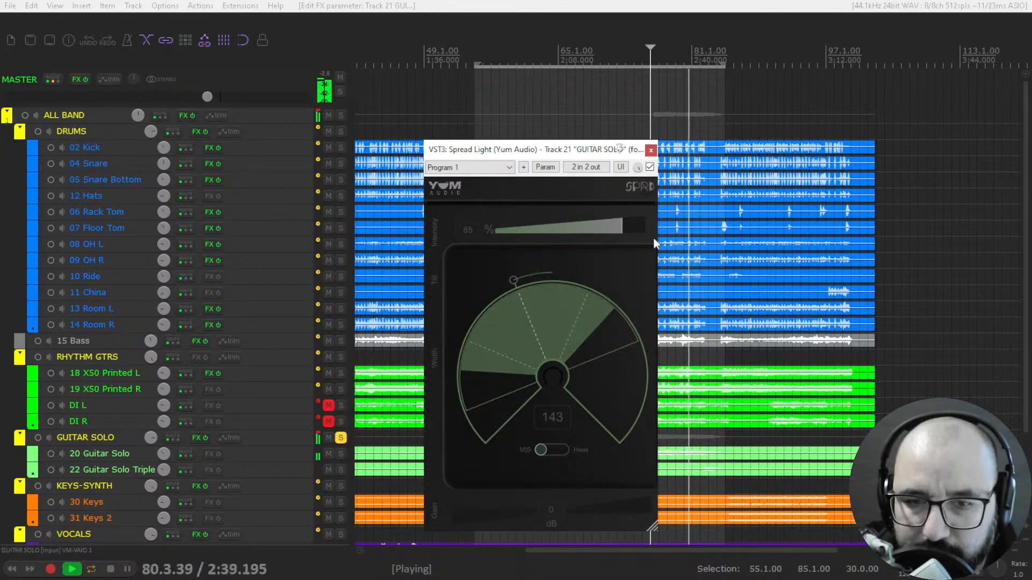
pyautogui.click(650, 168)
pyautogui.click(650, 168)
pyautogui.press('space')
# - Unsolo GUITAR SOLO and compare Spread Light on and bypassed while playing the full mix
pyautogui.click(342, 438)
pyautogui.press('space')
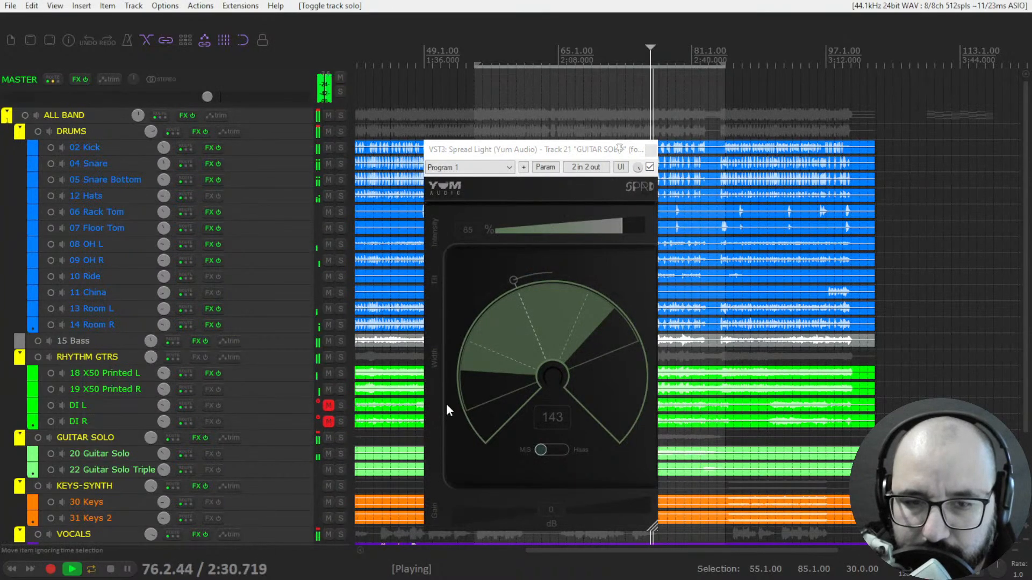
pyautogui.click(650, 167)
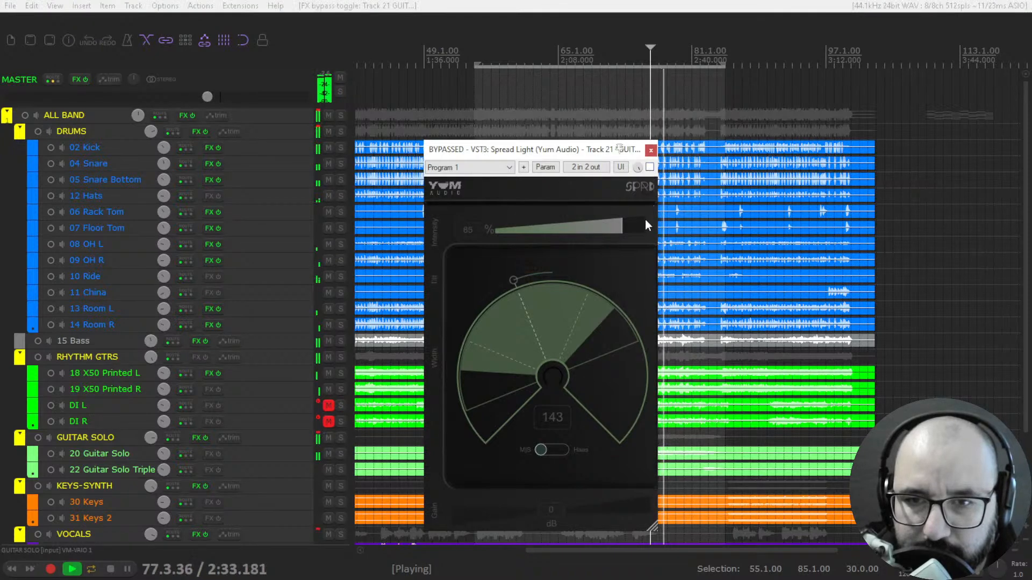
pyautogui.click(650, 167)
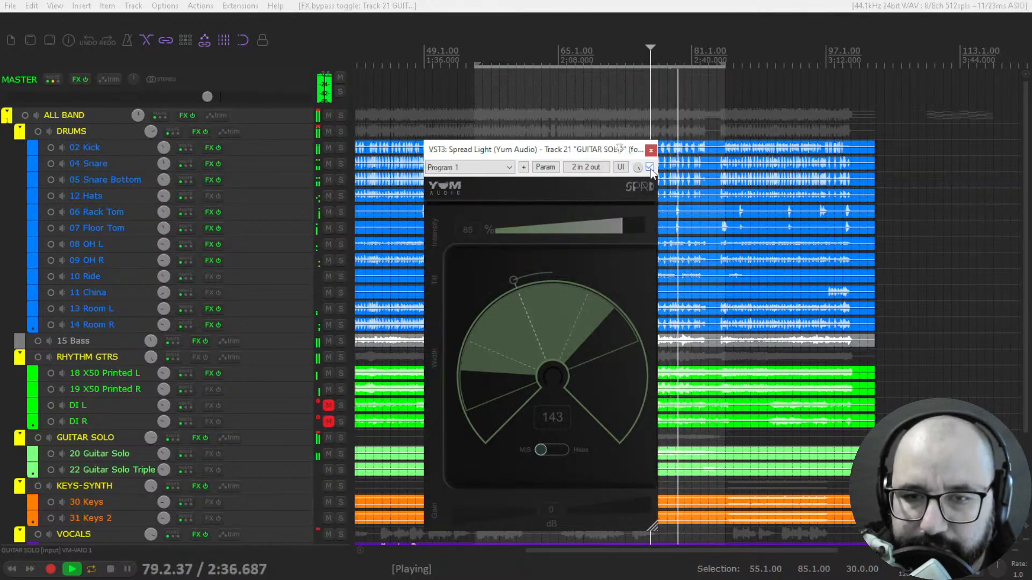
pyautogui.press('space')
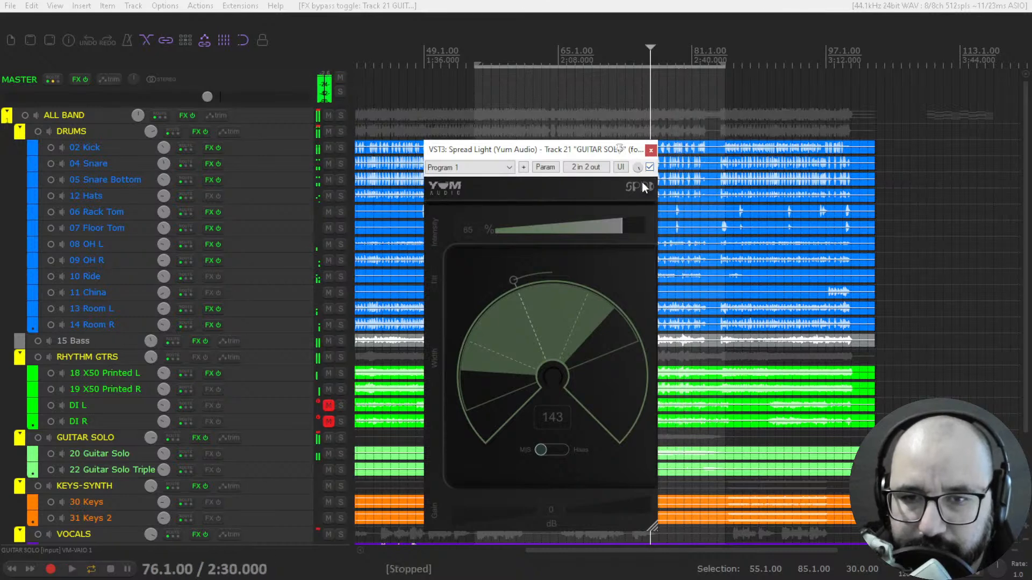
# - Bypass and close the guitar's Spread Light, and open Spread Light in its own window from the VOCALS folder's effects chain
pyautogui.click(650, 167)
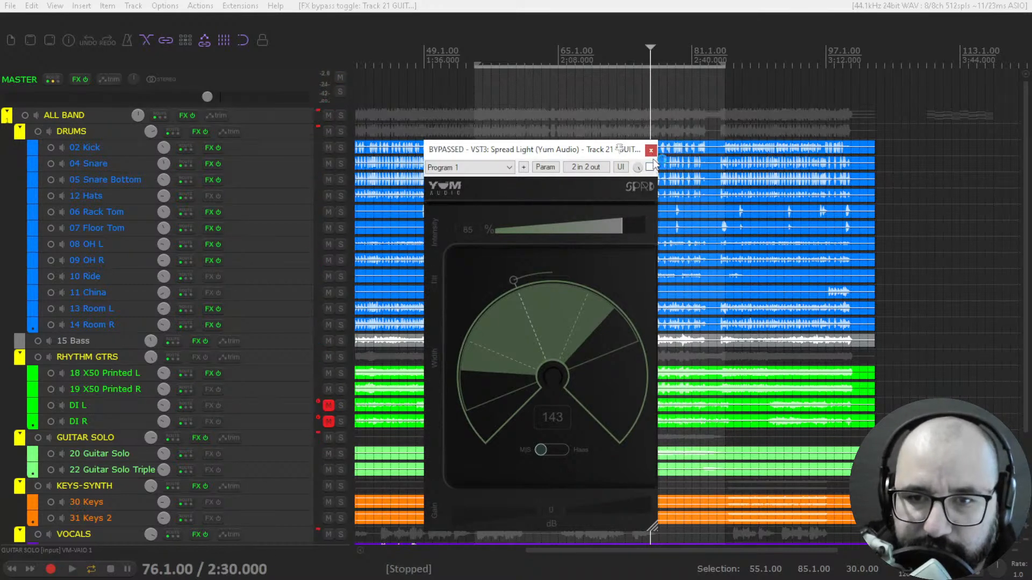
pyautogui.click(651, 150)
pyautogui.scroll(-1, 288, 482)
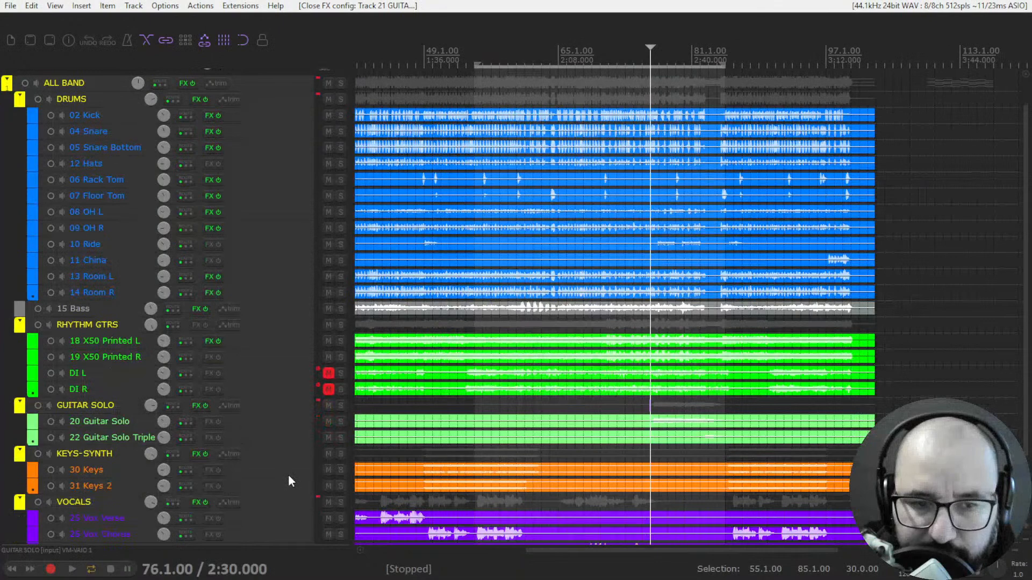
pyautogui.click(198, 502)
pyautogui.doubleClick(77, 68)
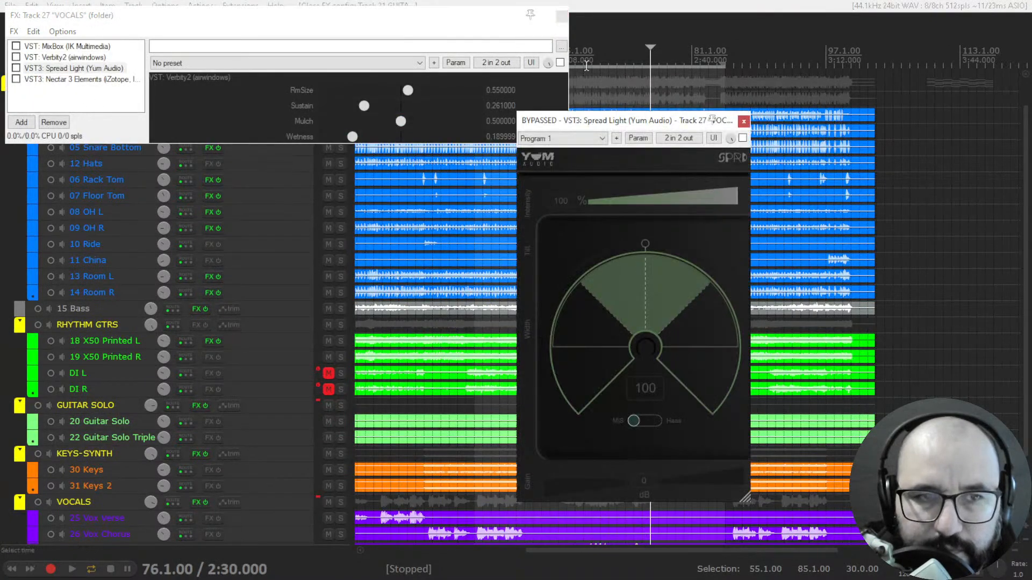
pyautogui.click(562, 16)
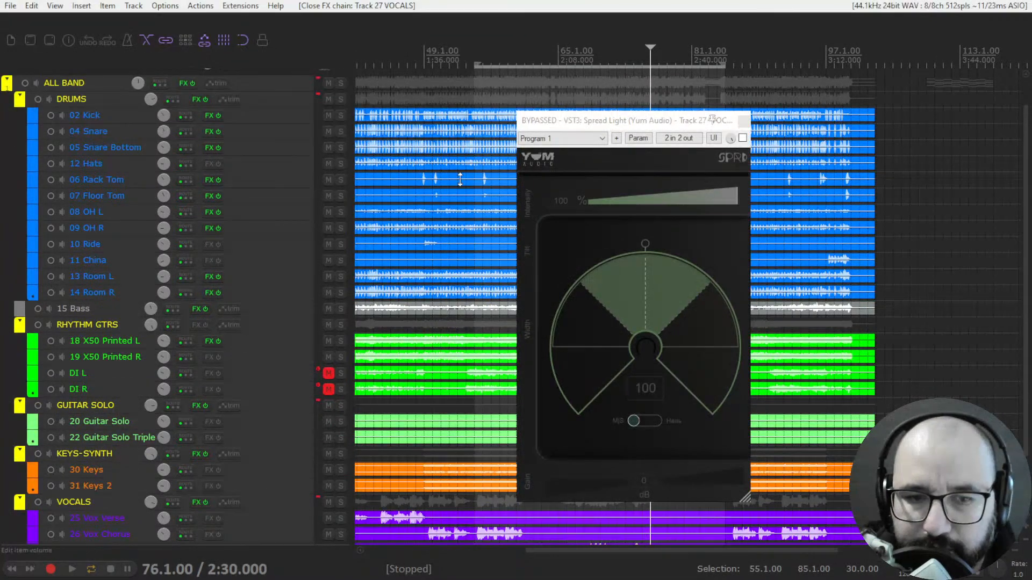
# - Solo the VOCALS folder and play it from bar 55.1
pyautogui.click(341, 502)
pyautogui.press('space')
pyautogui.press('space')
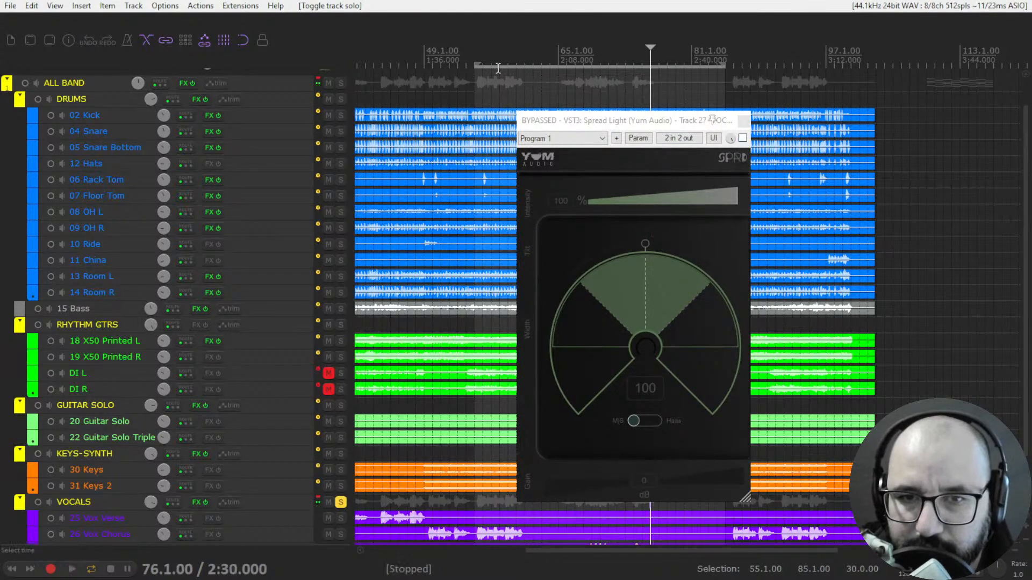
pyautogui.click(479, 62)
pyautogui.press('space')
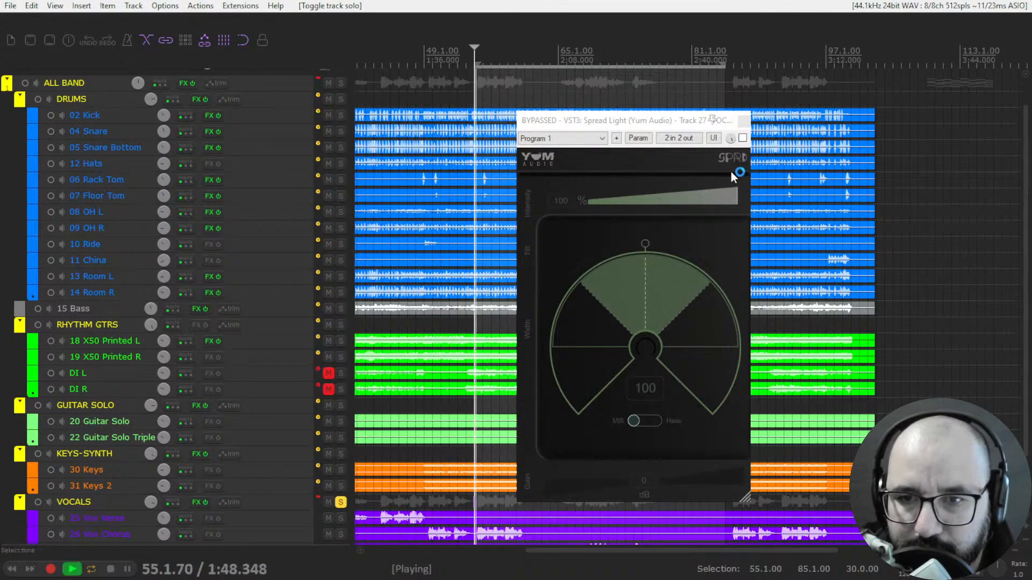
# - Enable the vocal Spread Light with Tilt at about -0.24, Haas mode and Width 172, and bypass it for comparison
pyautogui.click(742, 138)
pyautogui.moveTo(655, 264); pyautogui.dragTo(617, 263)
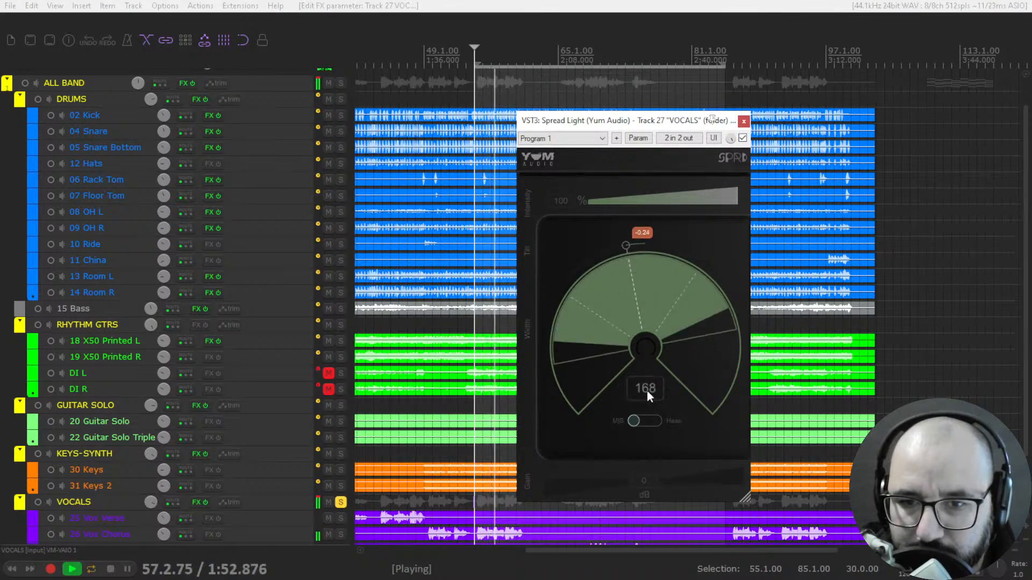
pyautogui.click(640, 423)
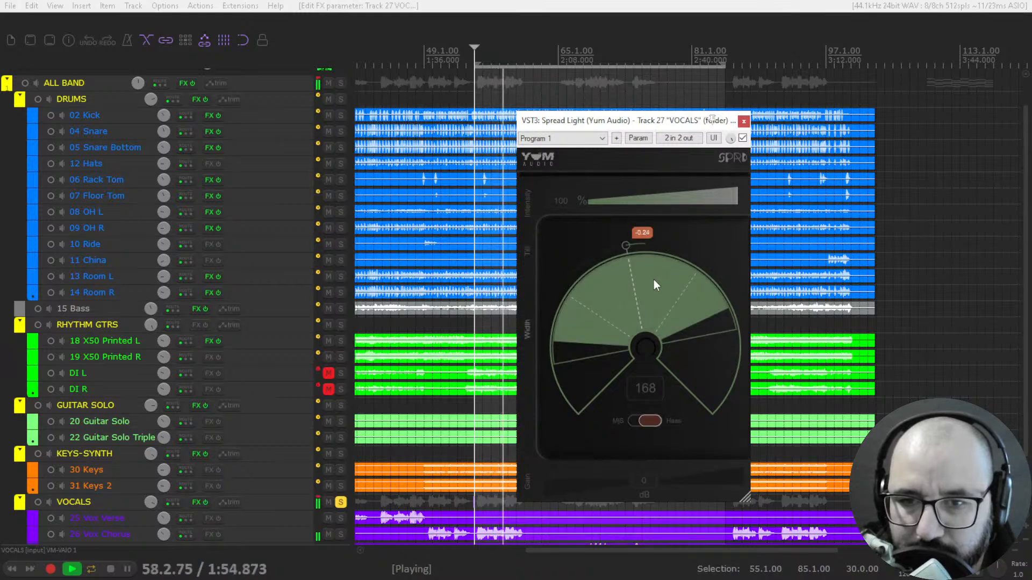
pyautogui.moveTo(642, 294)
pyautogui.mouseDown()
pyautogui.moveTo(642, 257)
pyautogui.moveTo(642, 291)
pyautogui.mouseUp()
pyautogui.click(742, 138)
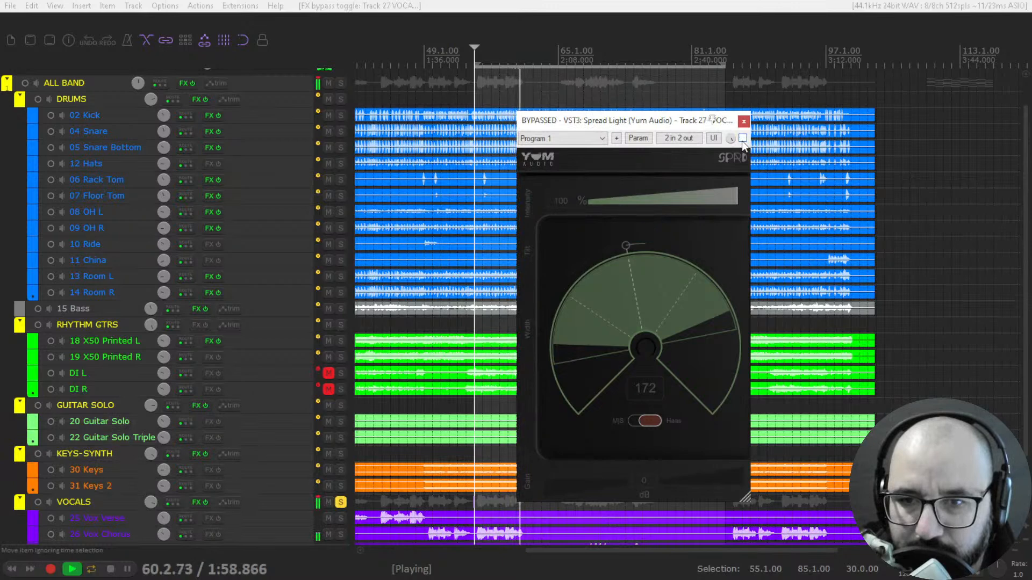
# - Enable the vocal Spread Light and replay the passage, sweeping its Haas Width down to about 6 and up to 200
pyautogui.click(743, 139)
pyautogui.press('space')
pyautogui.press('space')
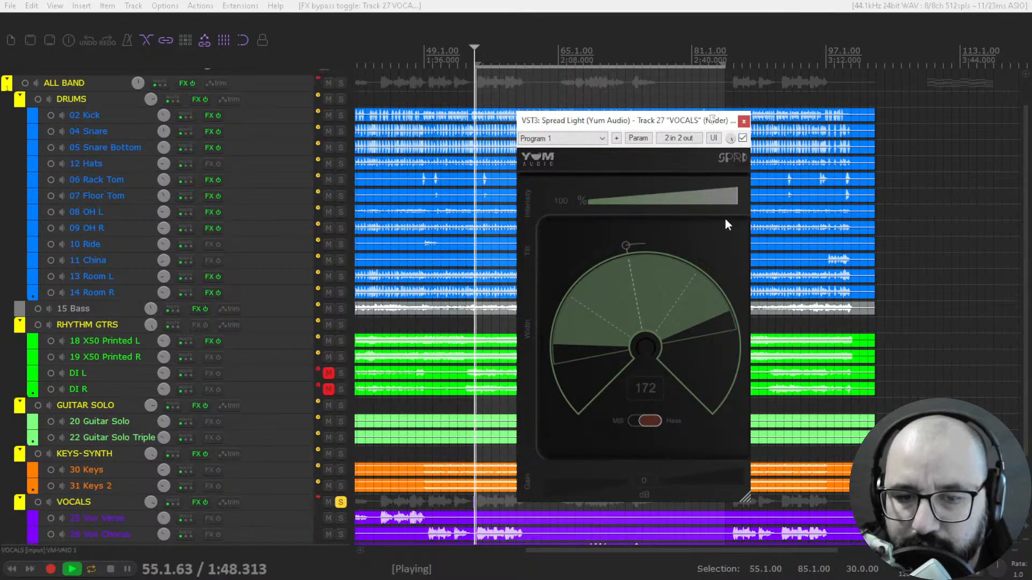
pyautogui.moveTo(649, 319); pyautogui.dragTo(640, 443)
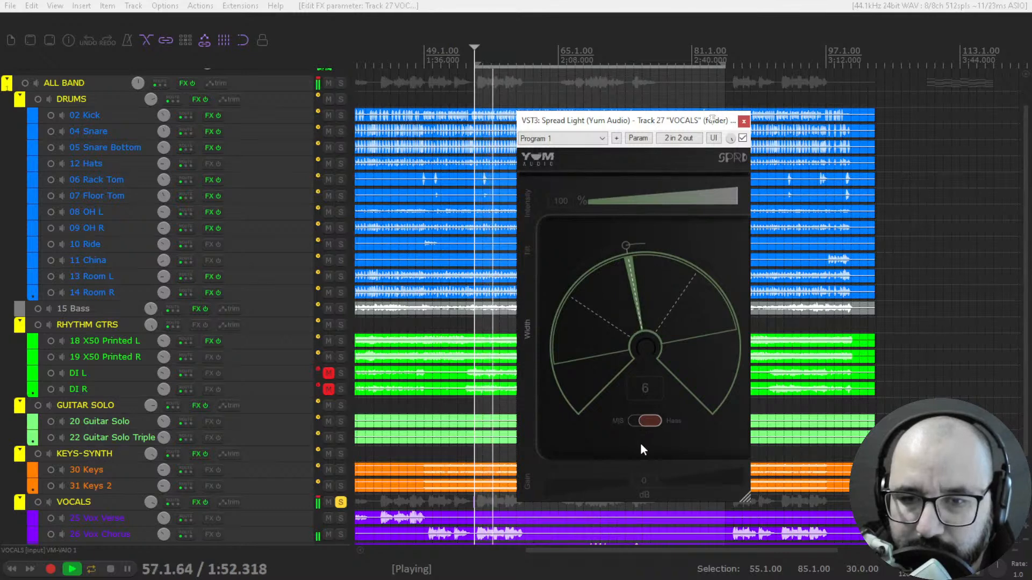
pyautogui.moveTo(631, 302); pyautogui.dragTo(621, 162)
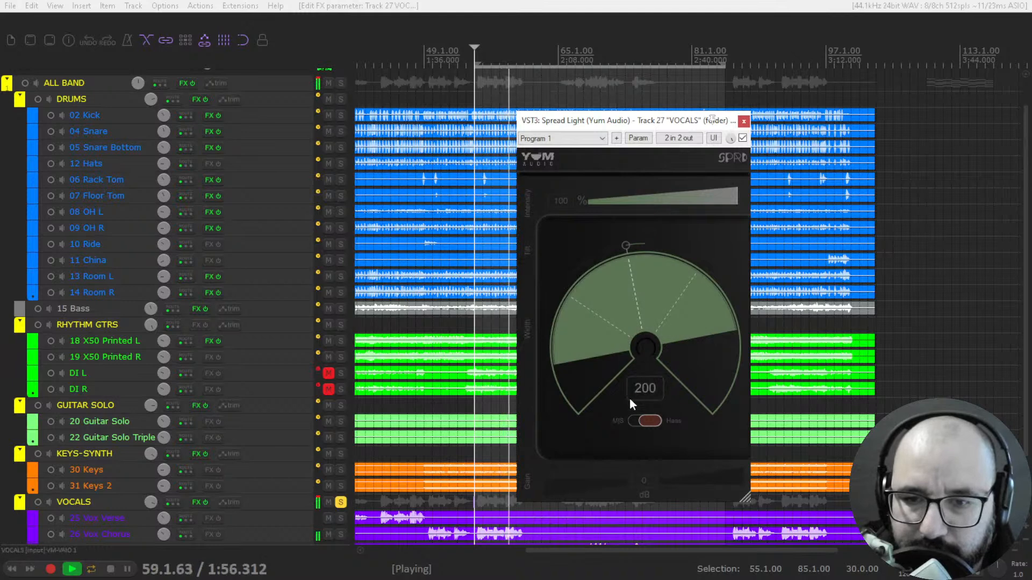
# - Switch the vocal Spread Light to M/S with Tilt at about 0.46 and sweep Width from 0 to 200 during playback
pyautogui.press('space')
pyautogui.press('space')
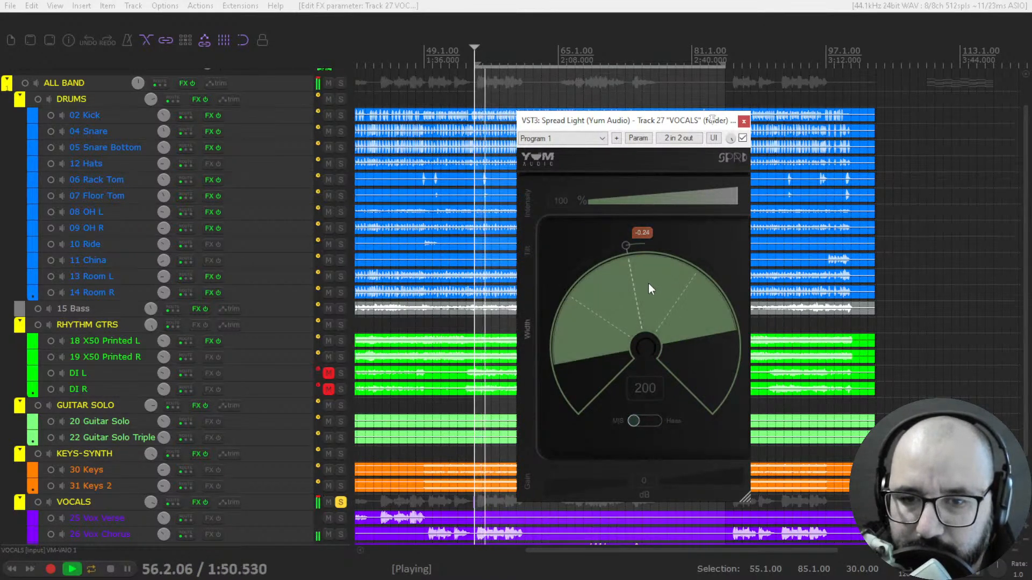
pyautogui.moveTo(627, 245); pyautogui.dragTo(653, 485)
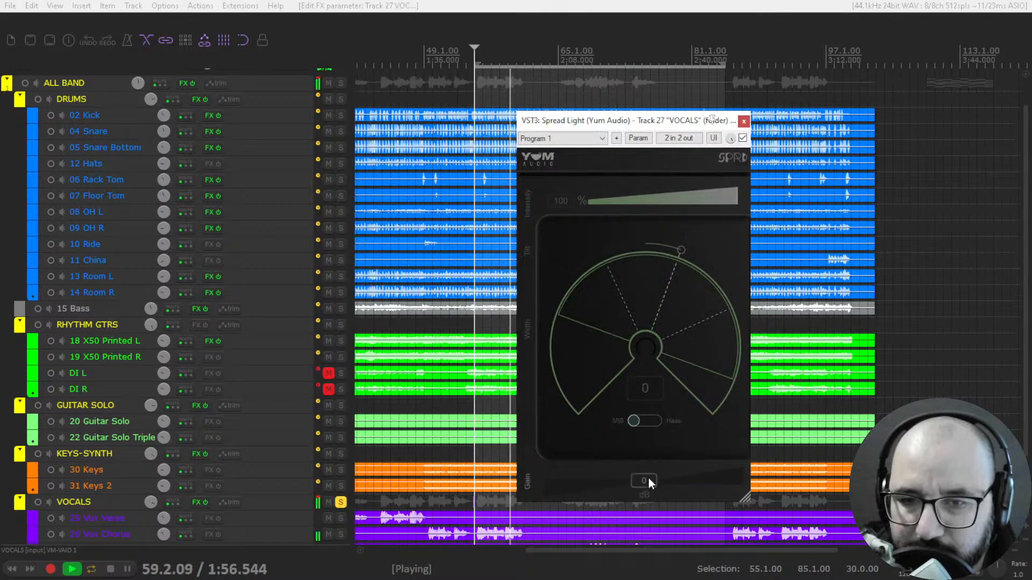
pyautogui.moveTo(660, 308); pyautogui.dragTo(705, 162)
# - Stop playback, set the vocal Spread Light's Tilt to about 0.03, and close the plugin bypassed
pyautogui.press('space')
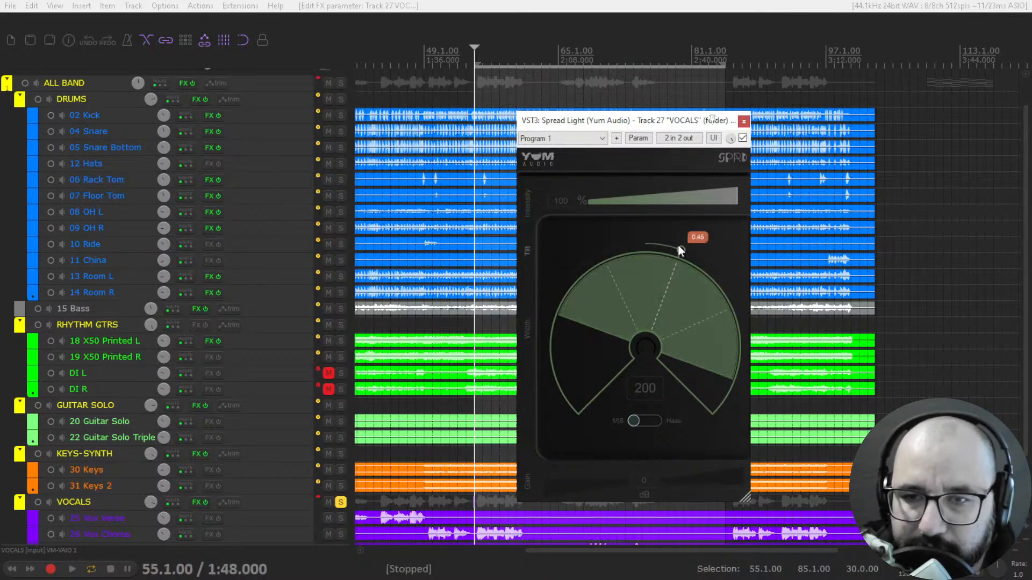
pyautogui.moveTo(682, 253); pyautogui.dragTo(649, 246)
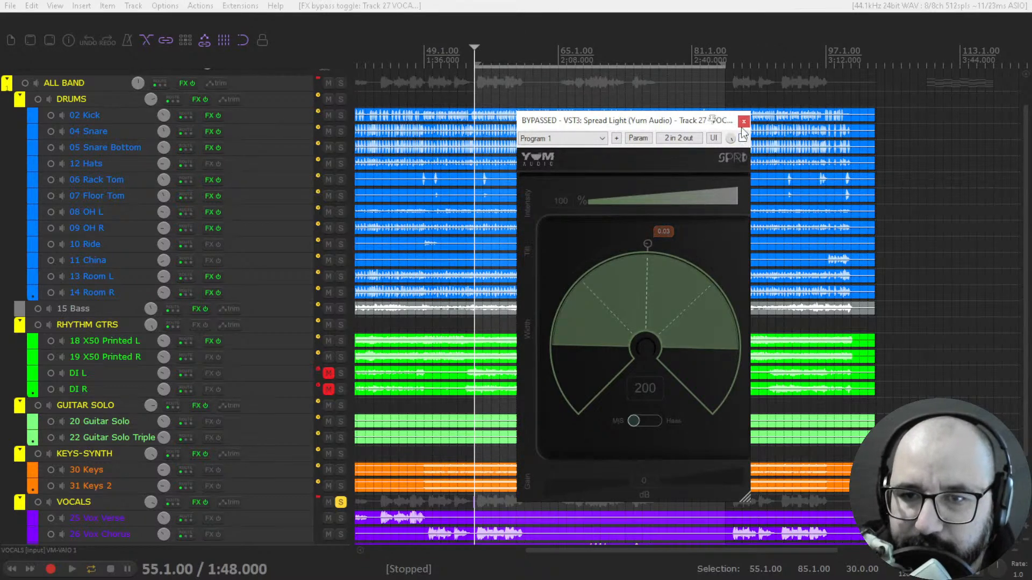
pyautogui.click(743, 122)
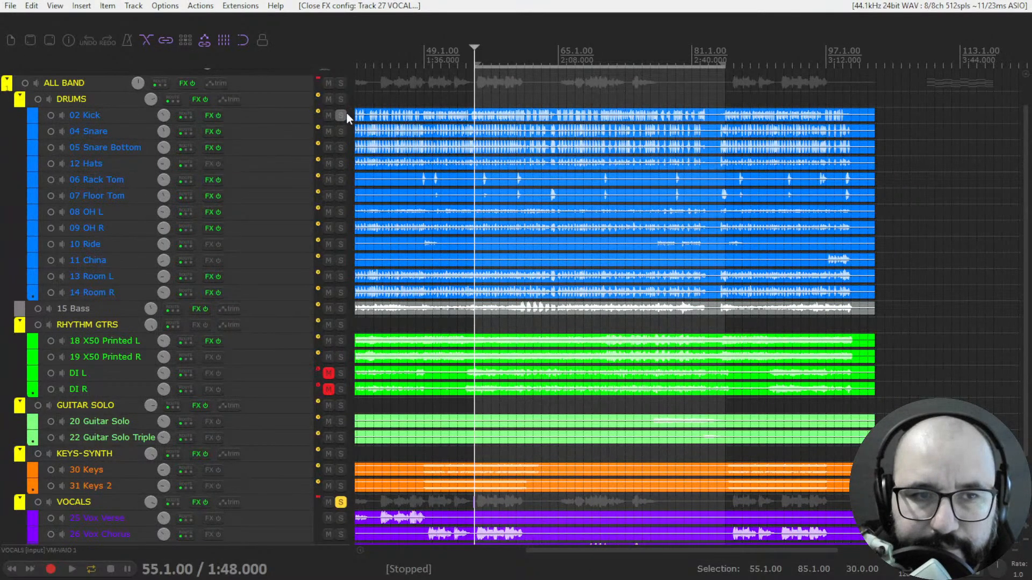
# - Open ShaperBox 3 in its own window from the ALL BAND folder's effects chain and close the chain window
pyautogui.click(340, 99)
pyautogui.click(186, 83)
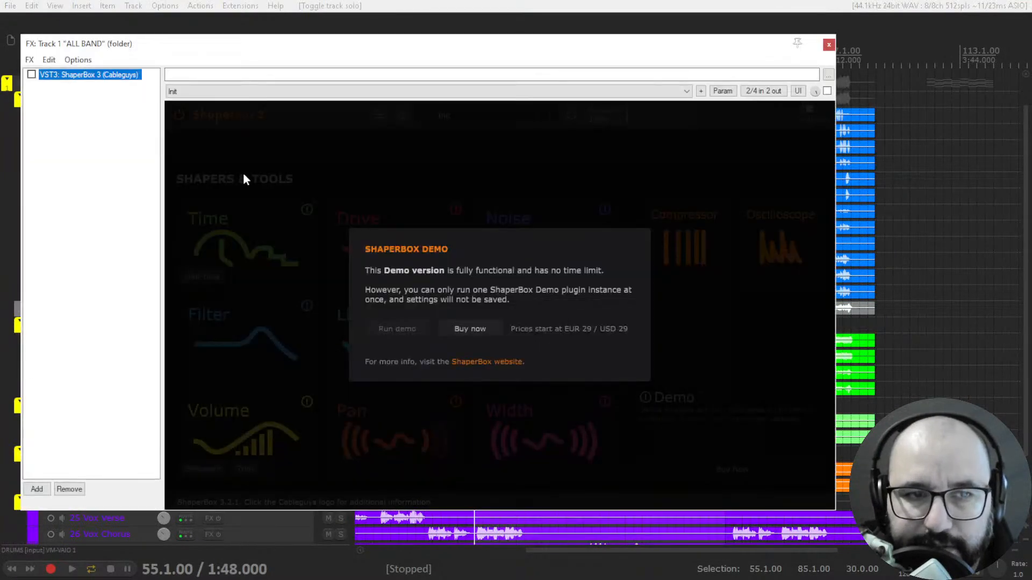
pyautogui.doubleClick(98, 76)
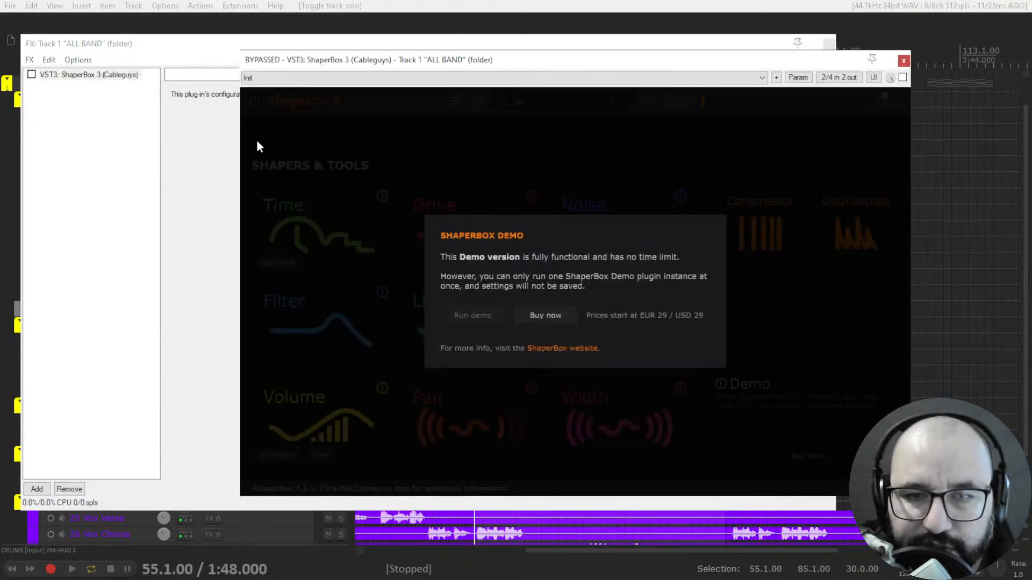
pyautogui.click(183, 53)
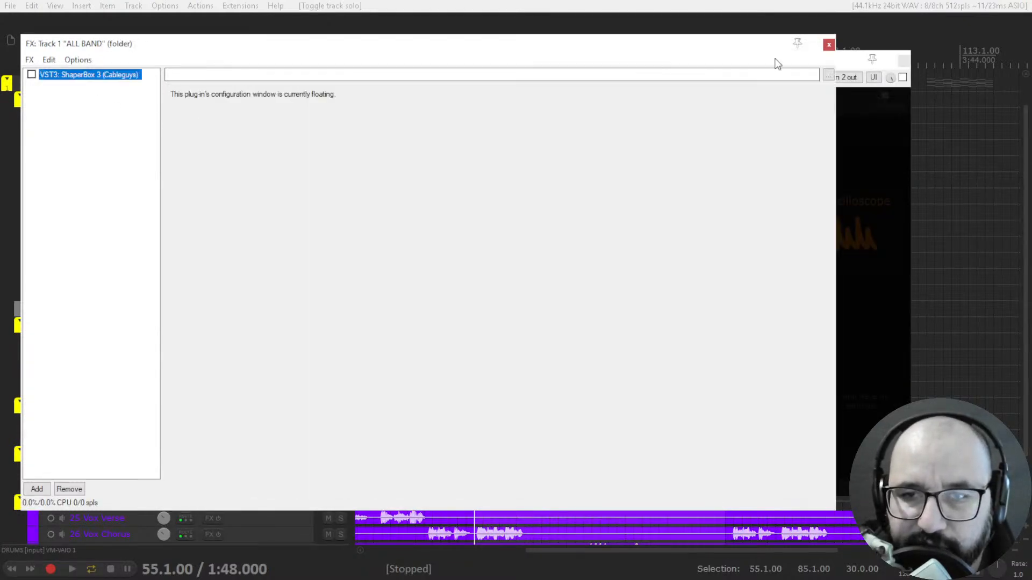
pyautogui.click(829, 46)
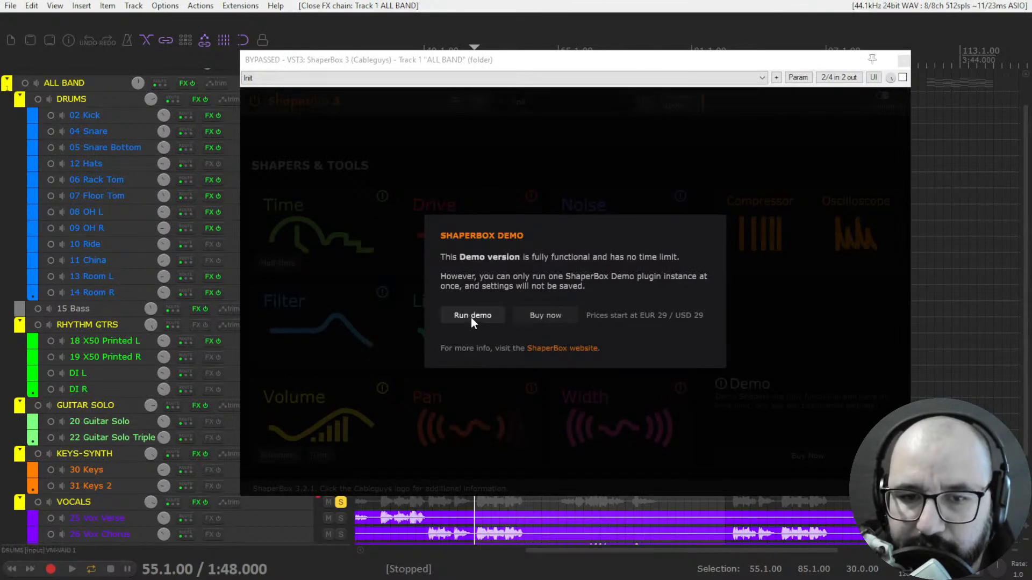
# - Run the ShaperBox 3 demo and add the Time shaper
pyautogui.click(471, 317)
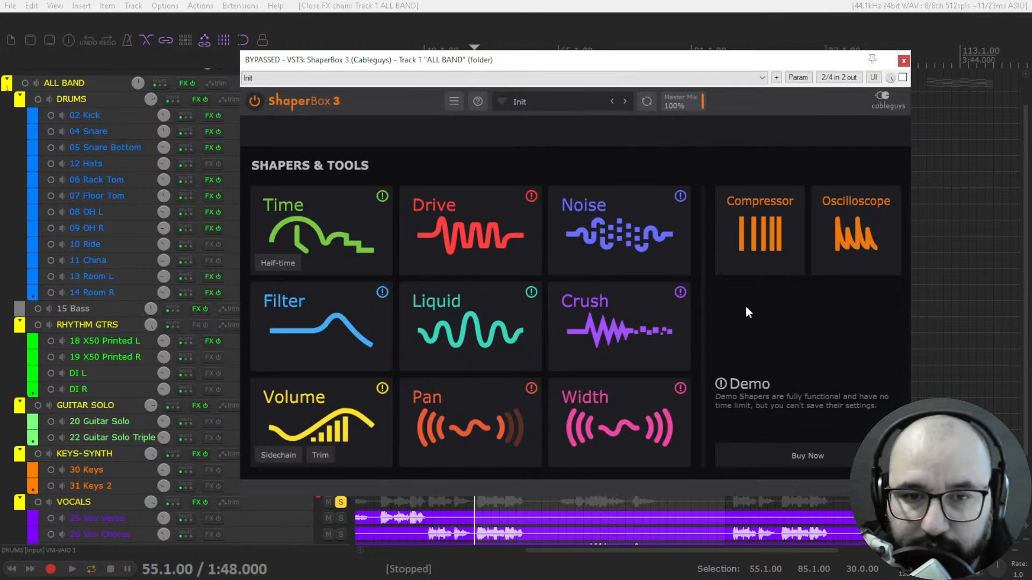
pyautogui.click(319, 225)
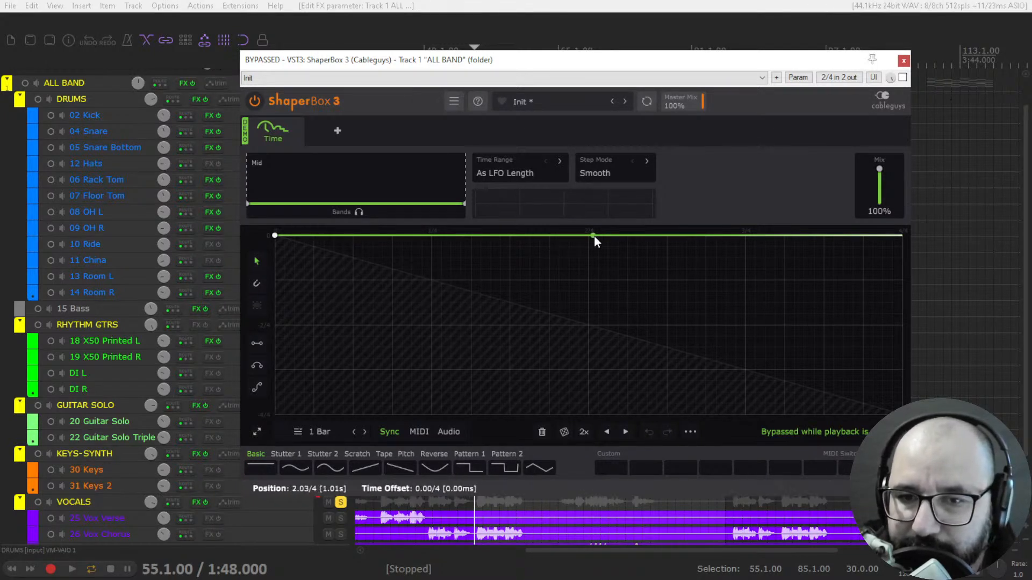
# - Bend the Time shaper's flat line downward at several places to try out freehand curves
pyautogui.moveTo(358, 238); pyautogui.dragTo(411, 310)
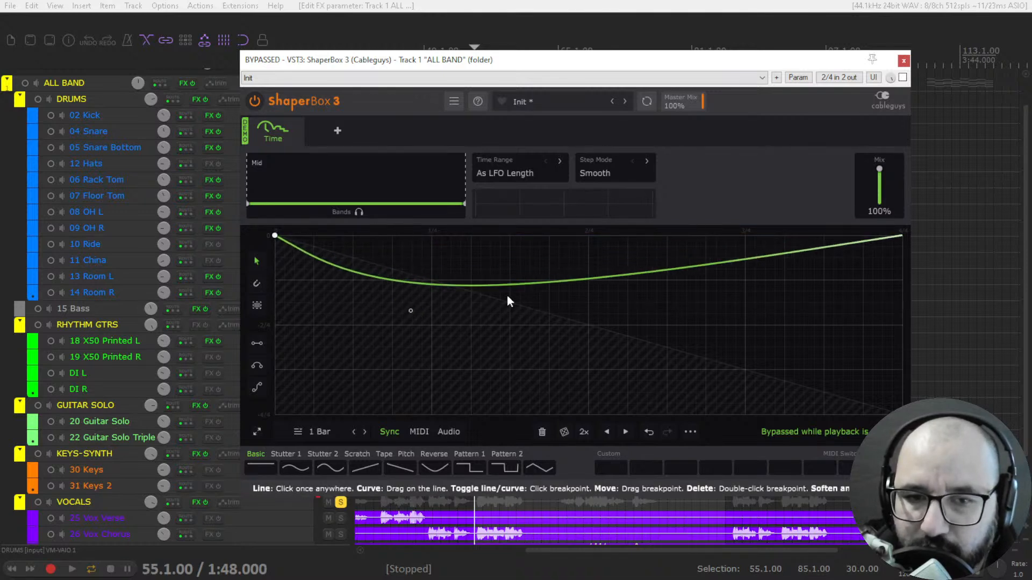
pyautogui.moveTo(591, 280); pyautogui.dragTo(723, 255)
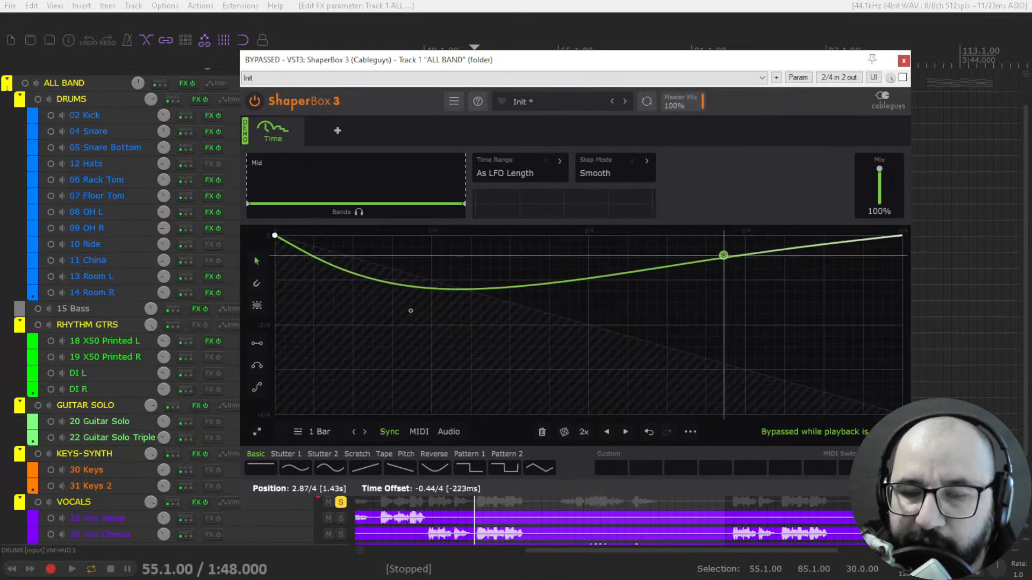
pyautogui.moveTo(448, 286); pyautogui.dragTo(422, 343)
pyautogui.moveTo(727, 254); pyautogui.dragTo(740, 337)
# - Load the Basic step-down shape and reshape it with a dip before 1/4, a curved middle section and a peak after 2/4
pyautogui.click(460, 469)
pyautogui.moveTo(588, 236); pyautogui.dragTo(487, 286)
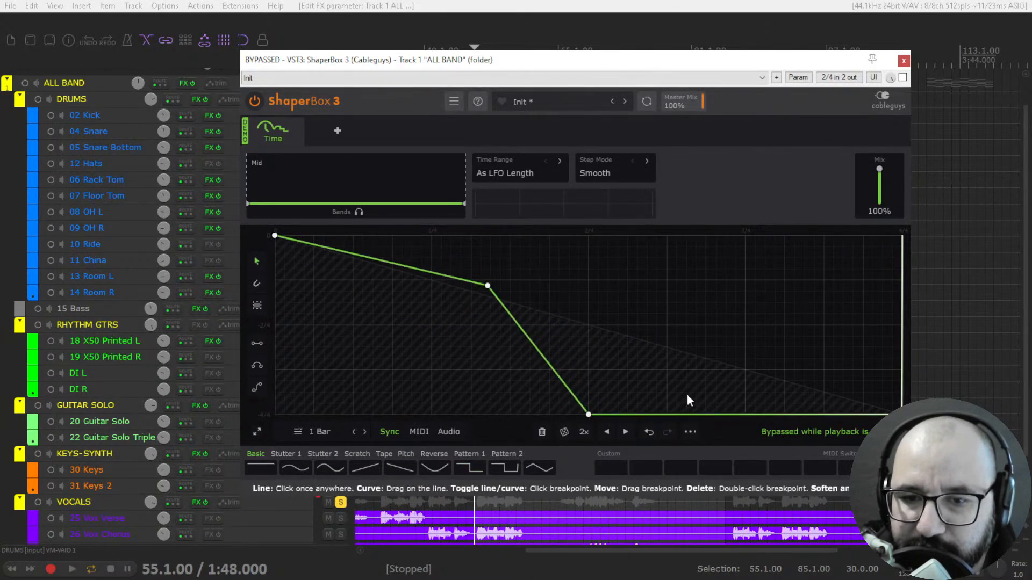
pyautogui.moveTo(590, 414); pyautogui.dragTo(681, 253)
pyautogui.moveTo(487, 286); pyautogui.dragTo(416, 358)
pyautogui.moveTo(638, 271); pyautogui.dragTo(525, 265)
# - Set the Time shaper's Low/Mid crossover to 392 Hz and lower the curve's peak and middle bend
pyautogui.moveTo(248, 204); pyautogui.dragTo(339, 204)
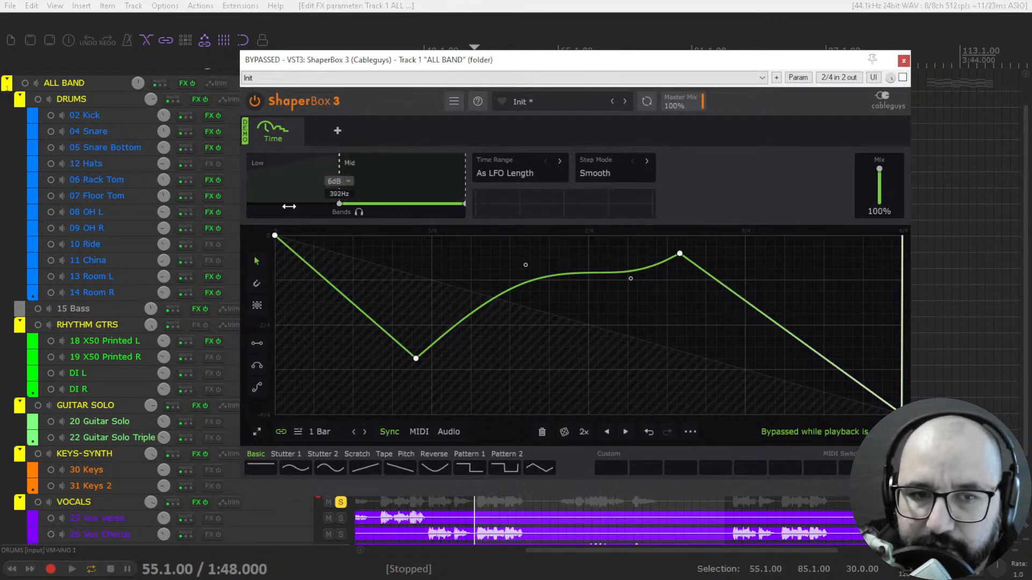
pyautogui.moveTo(680, 253); pyautogui.dragTo(681, 286)
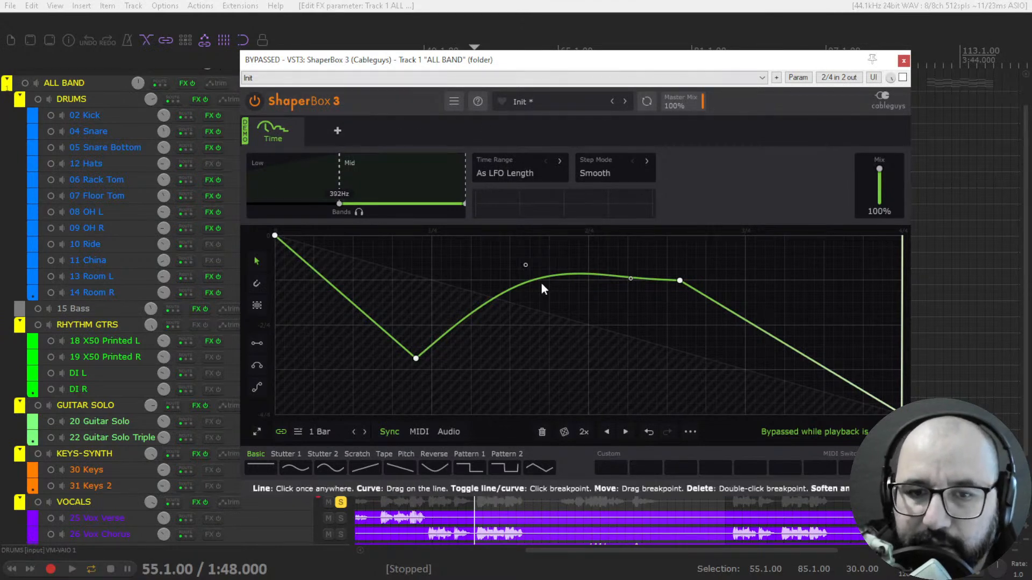
pyautogui.moveTo(526, 265); pyautogui.dragTo(538, 309)
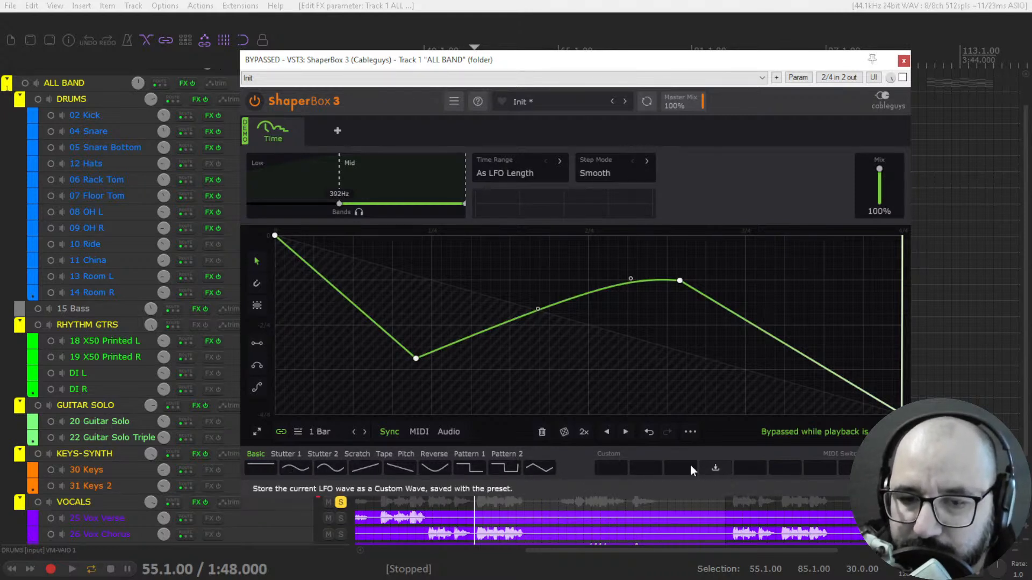
# - Try longer LFO lengths, including 4 Bars, and return the length to 1 Bar
pyautogui.click(365, 431)
pyautogui.click(365, 431)
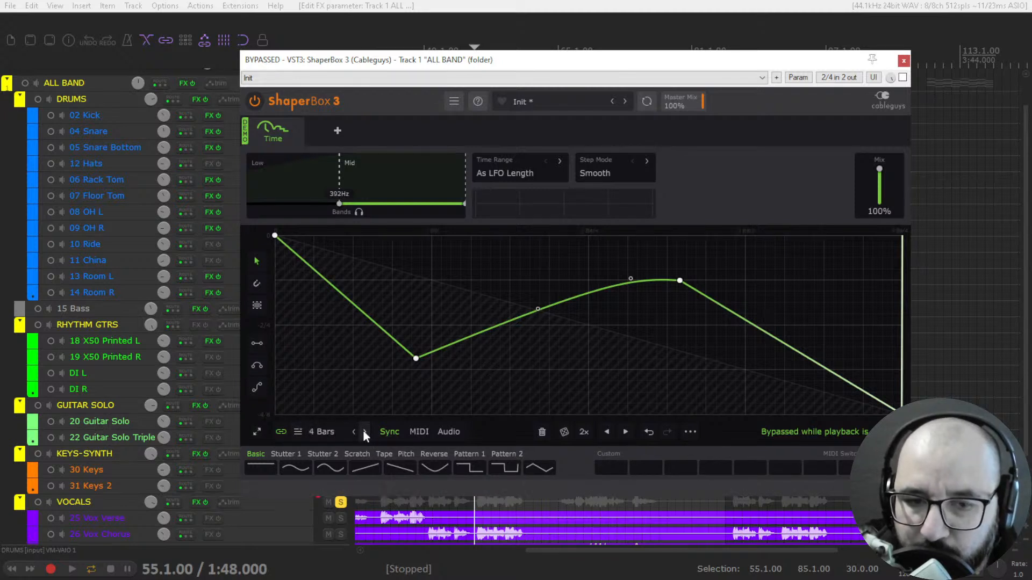
pyautogui.click(365, 431)
pyautogui.click(354, 432)
pyautogui.click(355, 432)
pyautogui.click(355, 432)
pyautogui.click(354, 432)
# - Set the Time Range to 2 Bars and step through the Step Mode options, returning to Smooth
pyautogui.moveTo(333, 64)
pyautogui.mouseDown()
pyautogui.moveTo(399, 64)
pyautogui.moveTo(347, 63)
pyautogui.mouseUp()
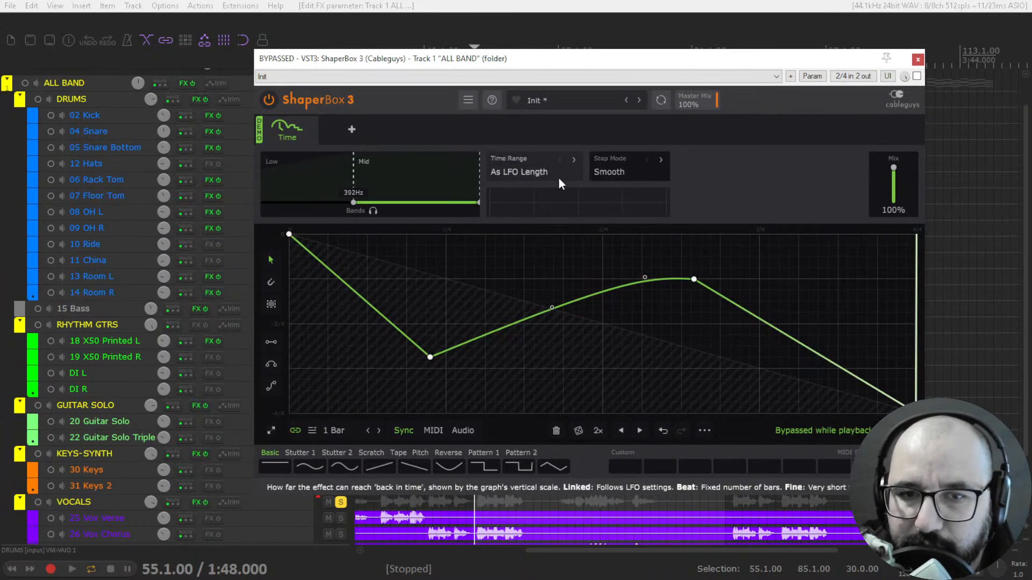
pyautogui.click(559, 159)
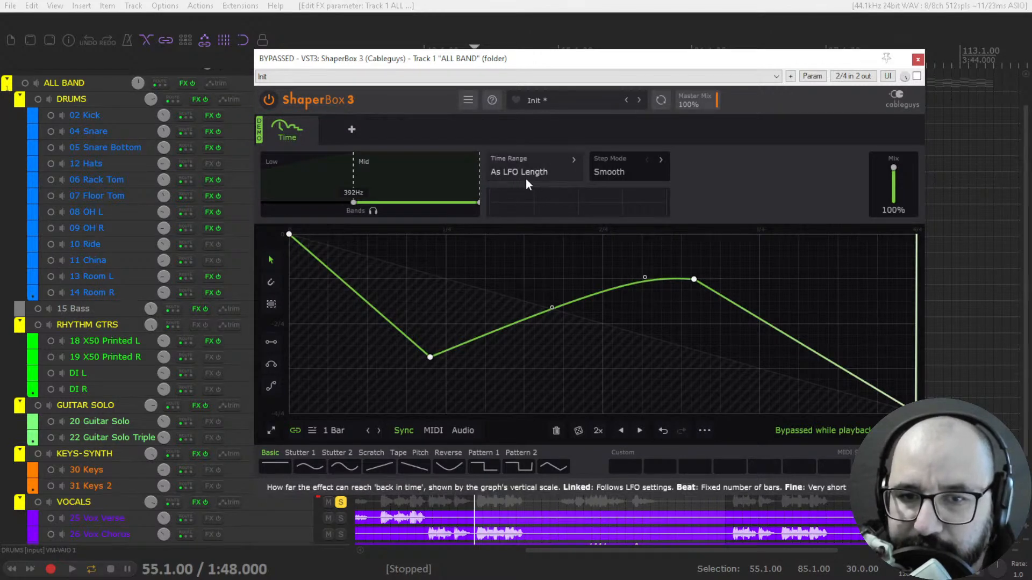
pyautogui.click(574, 160)
pyautogui.click(574, 159)
pyautogui.click(661, 162)
pyautogui.click(647, 160)
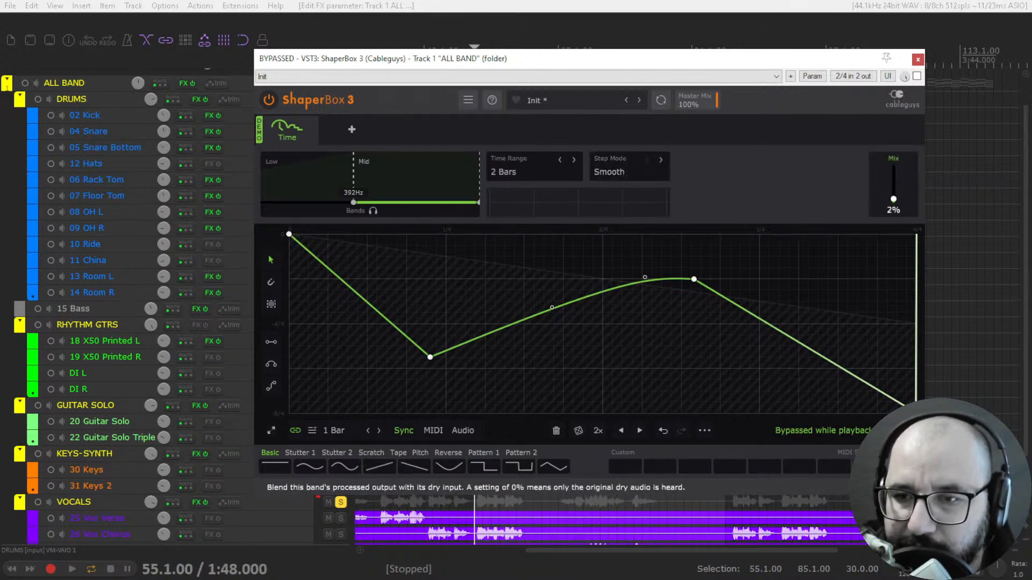
# - Unsolo the VOCALS folder, set the Time shaper's Mix to 100%, and play the full mix with ShaperBox 3 enabled
pyautogui.press('space')
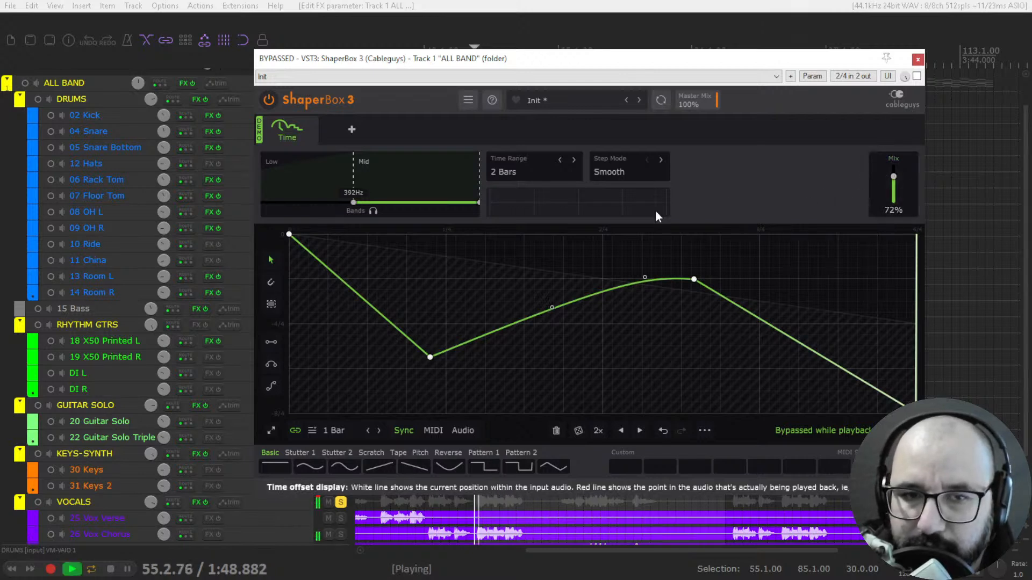
pyautogui.press('space')
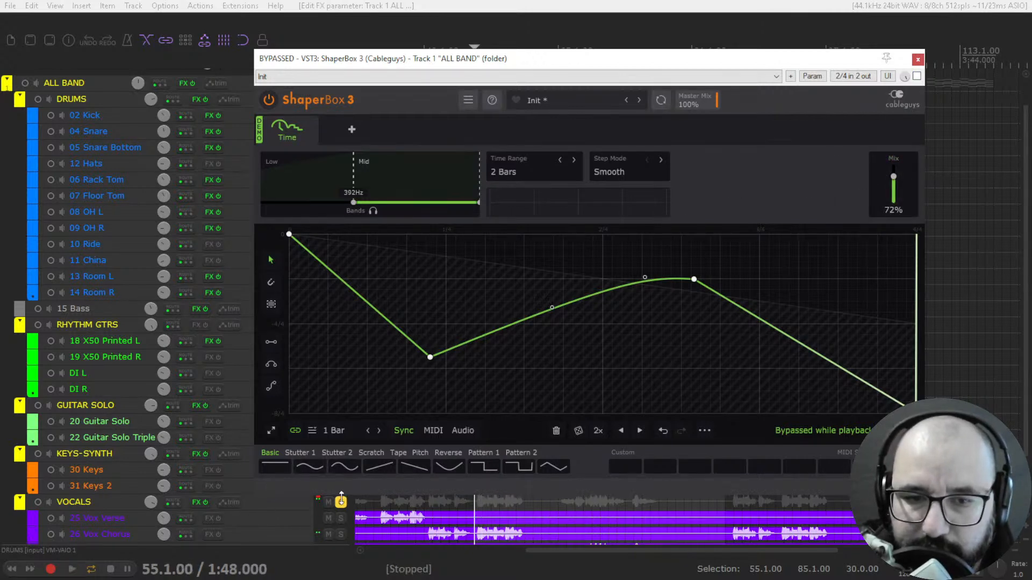
pyautogui.click(341, 501)
pyautogui.moveTo(893, 177); pyautogui.dragTo(892, 168)
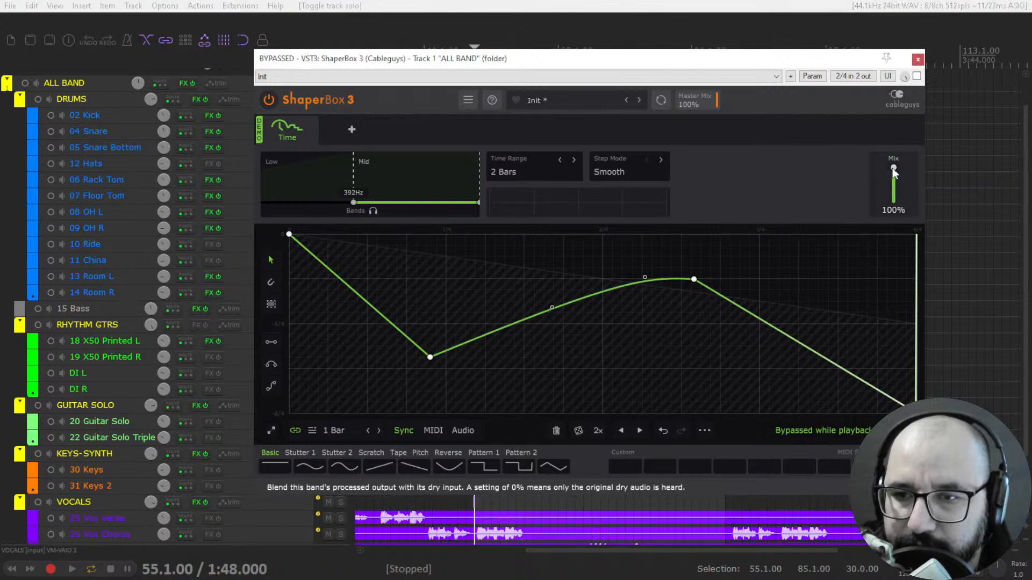
pyautogui.press('space')
pyautogui.click(917, 76)
# - Reshape the Time curve during playback with a hump after 1/4, a deep dip near 2/4 and a higher peak before 3/4
pyautogui.moveTo(466, 325); pyautogui.dragTo(519, 270)
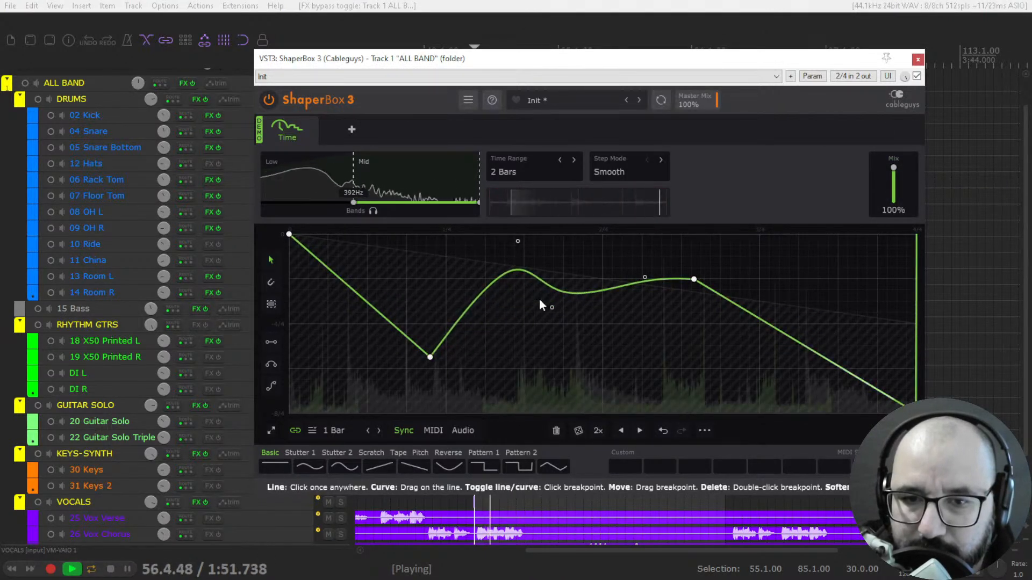
pyautogui.moveTo(644, 278); pyautogui.dragTo(640, 353)
pyautogui.moveTo(694, 280); pyautogui.dragTo(718, 242)
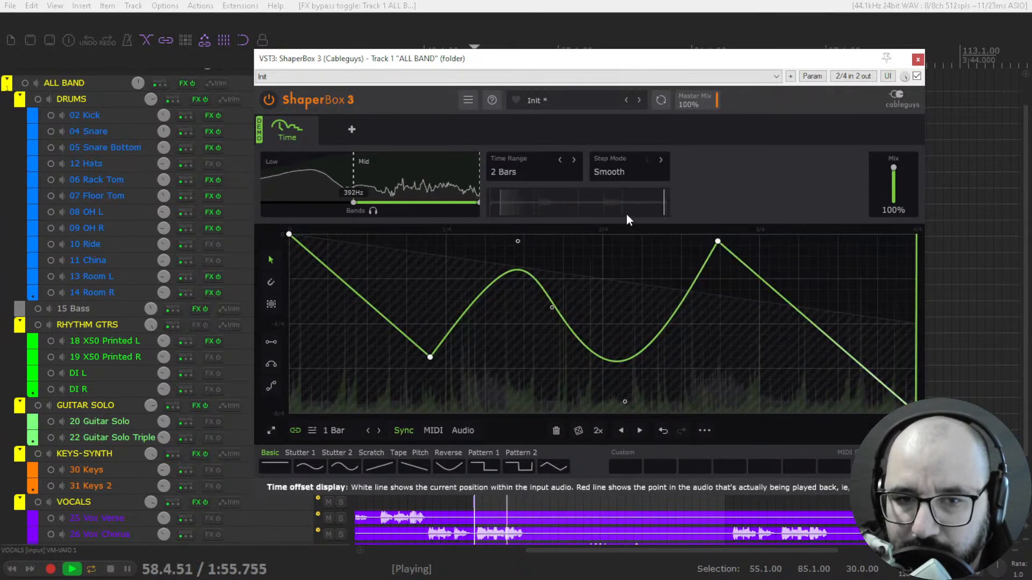
# - Lower the Time shaper's Mix to 36% while listening, stop playback, and reduce the Mix to 25%
pyautogui.moveTo(893, 167)
pyautogui.mouseDown()
pyautogui.moveTo(893, 200)
pyautogui.moveTo(894, 188)
pyautogui.mouseUp()
pyautogui.press('space')
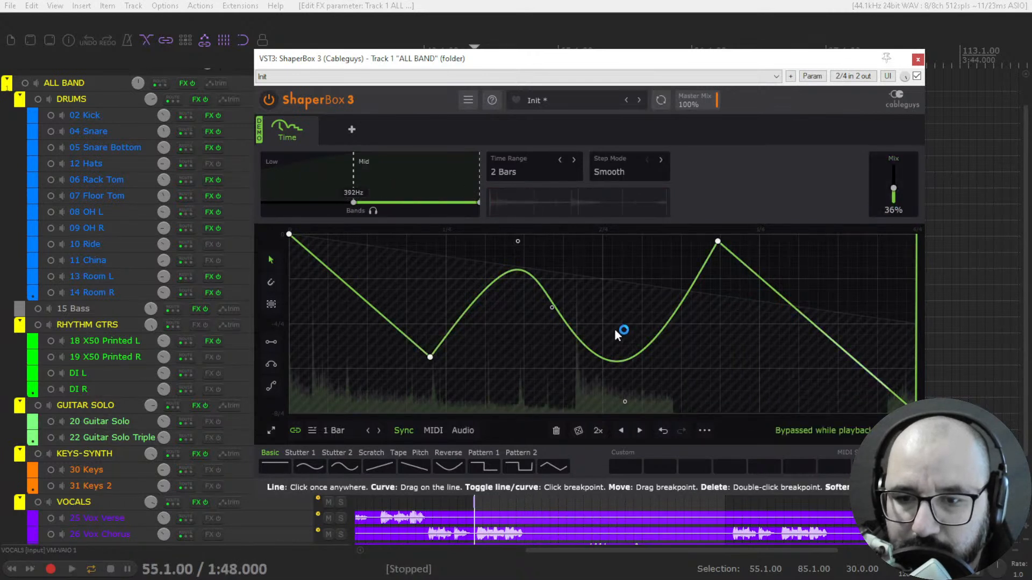
pyautogui.moveTo(893, 188); pyautogui.dragTo(893, 192)
# - Move the first dip earlier, lower the last peak, bend the middle dip upward, and add a breakpoint before 1/4
pyautogui.moveTo(430, 358); pyautogui.dragTo(391, 350)
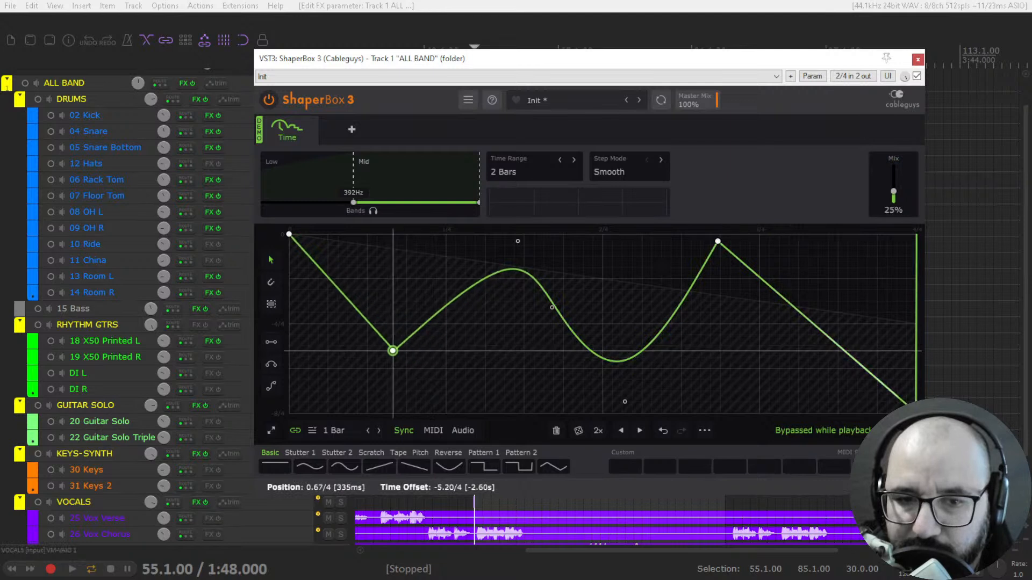
pyautogui.moveTo(718, 241); pyautogui.dragTo(721, 286)
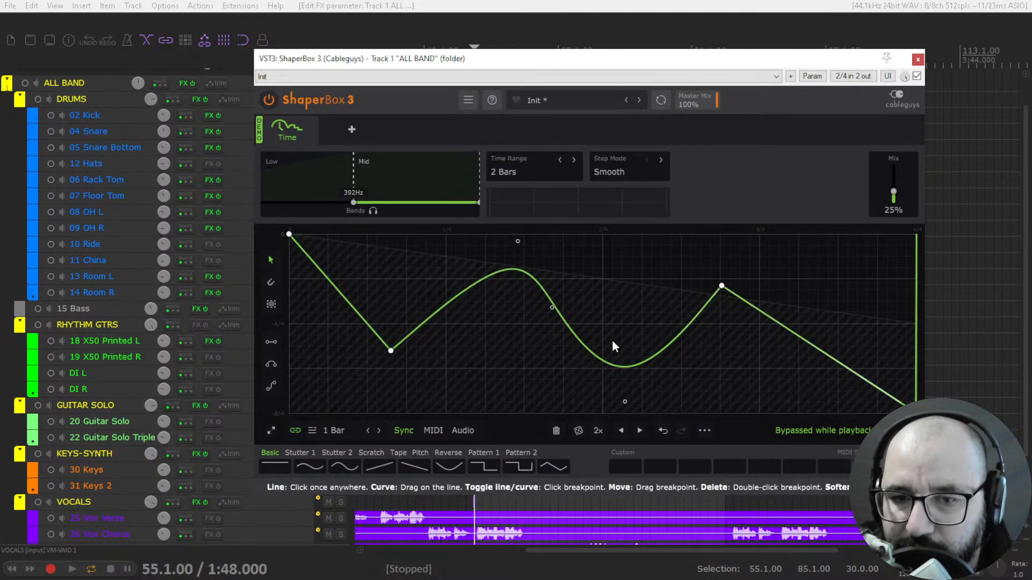
pyautogui.moveTo(622, 364); pyautogui.dragTo(623, 311)
pyautogui.click(418, 283)
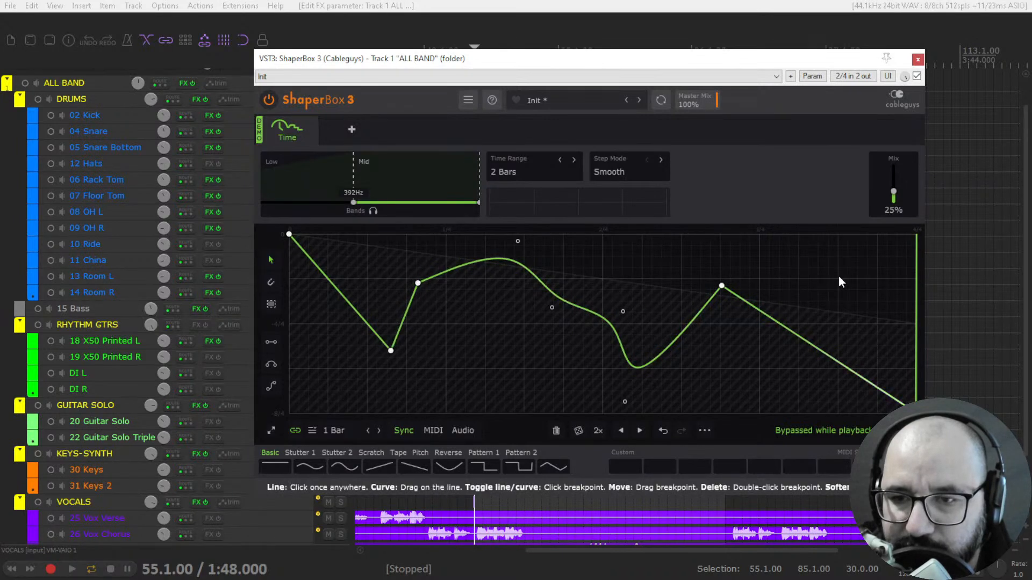
# - Set the Mid band's Mix to 16% while listening, and select the Low band for editing during renewed playback
pyautogui.press('space')
pyautogui.moveTo(893, 192)
pyautogui.mouseDown()
pyautogui.moveTo(893, 180)
pyautogui.moveTo(893, 196)
pyautogui.mouseUp()
pyautogui.press('space')
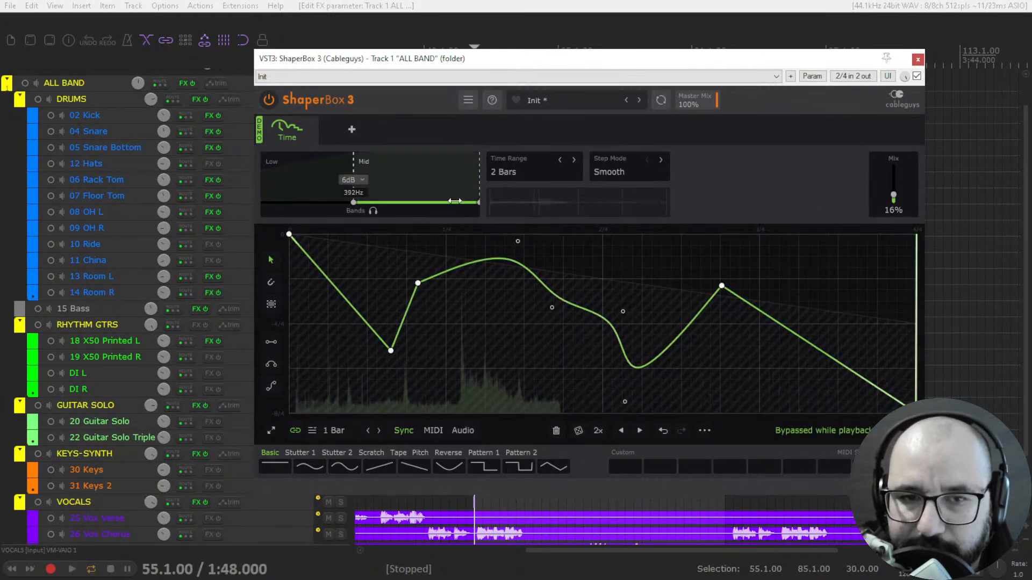
pyautogui.press('space')
pyautogui.click(303, 178)
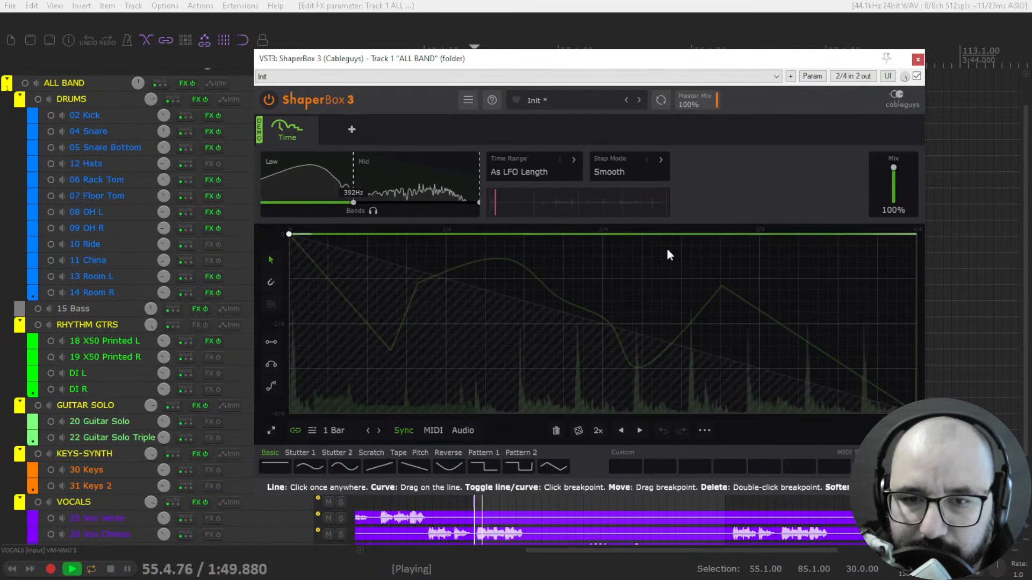
# - Bend the Low band's Time curve during playback into a dip before 1/4, a hump near 2/4 and another dip before 3/4
pyautogui.press('space')
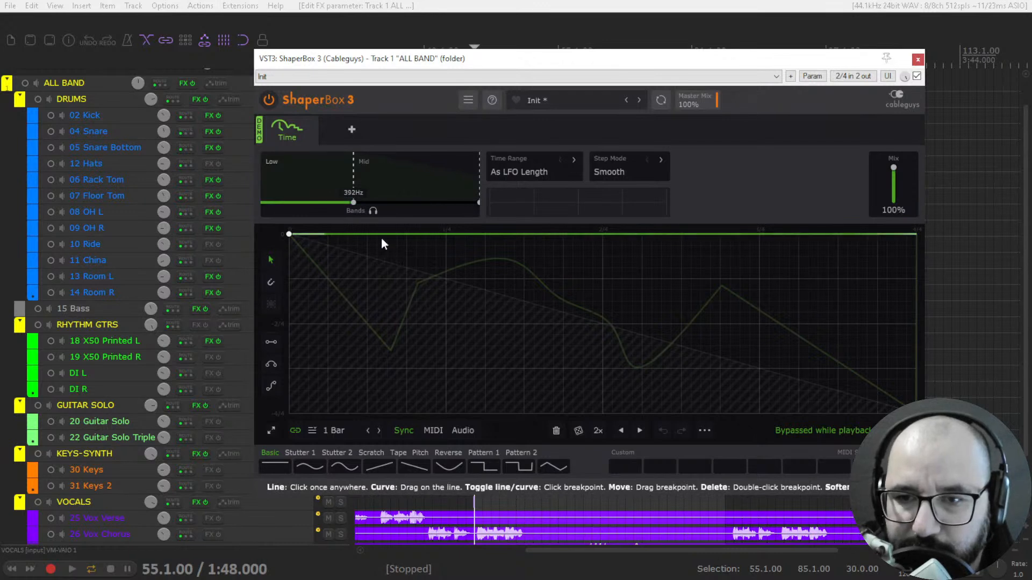
pyautogui.press('space')
pyautogui.moveTo(346, 235); pyautogui.dragTo(396, 361)
pyautogui.moveTo(592, 323); pyautogui.dragTo(617, 266)
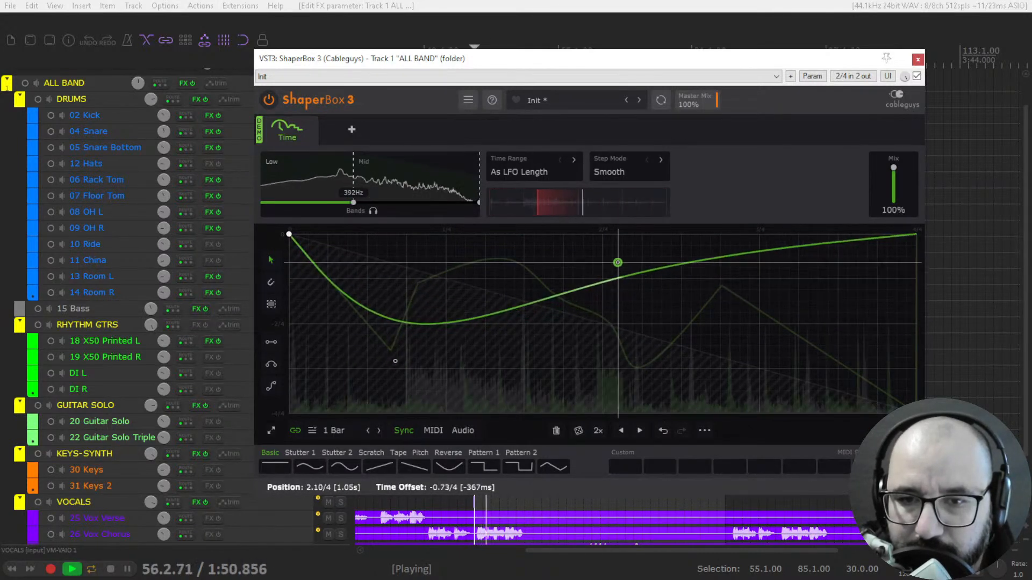
pyautogui.moveTo(699, 269); pyautogui.dragTo(711, 361)
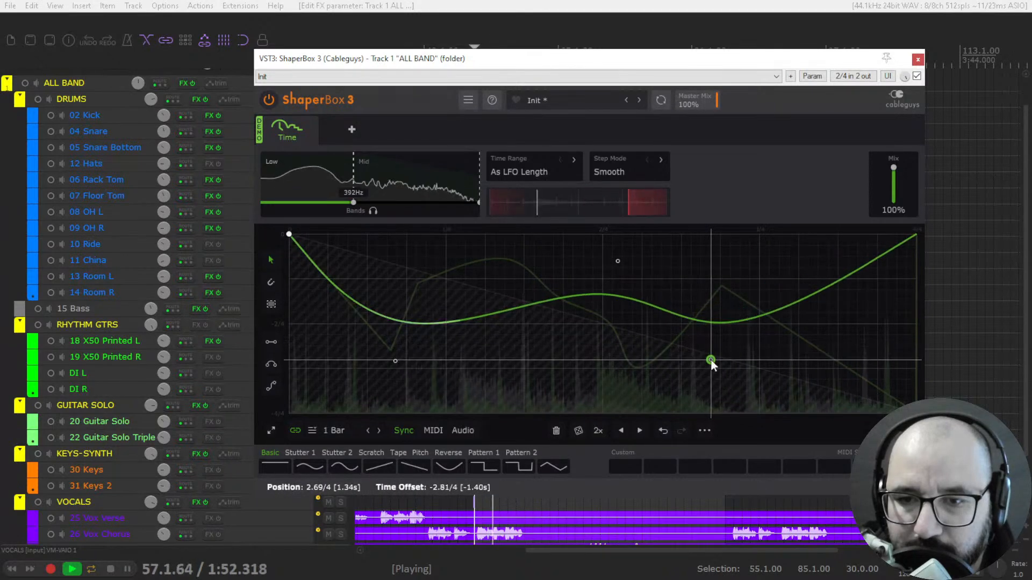
# - Set the Low band's Mix to 22% while listening, and stop playback
pyautogui.click(412, 182)
pyautogui.click(326, 178)
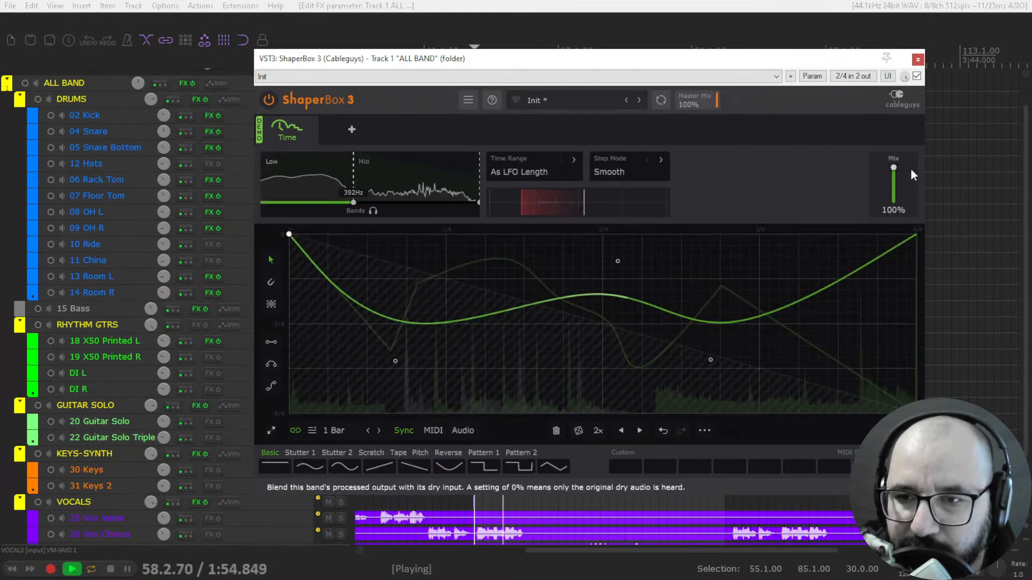
pyautogui.moveTo(893, 167); pyautogui.dragTo(894, 193)
pyautogui.press('space')
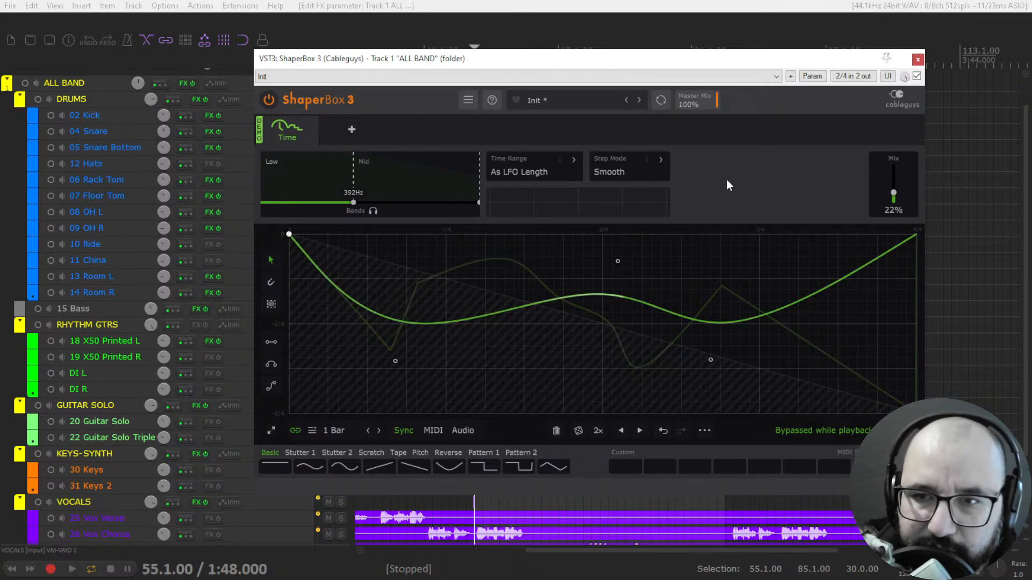
# - Bypass ShaperBox 3 on the ALL BAND folder and close its window
pyautogui.click(916, 77)
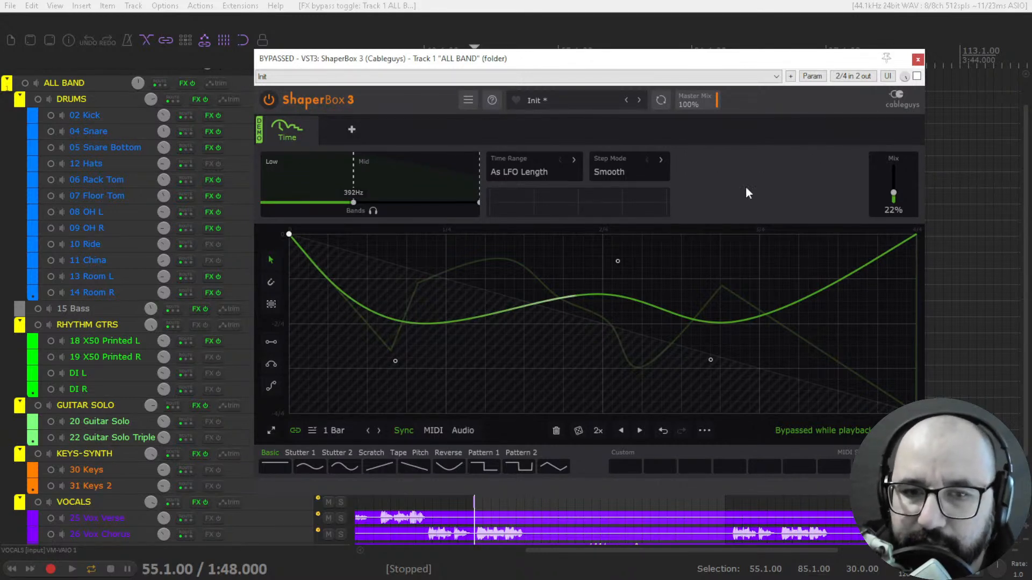
pyautogui.click(917, 60)
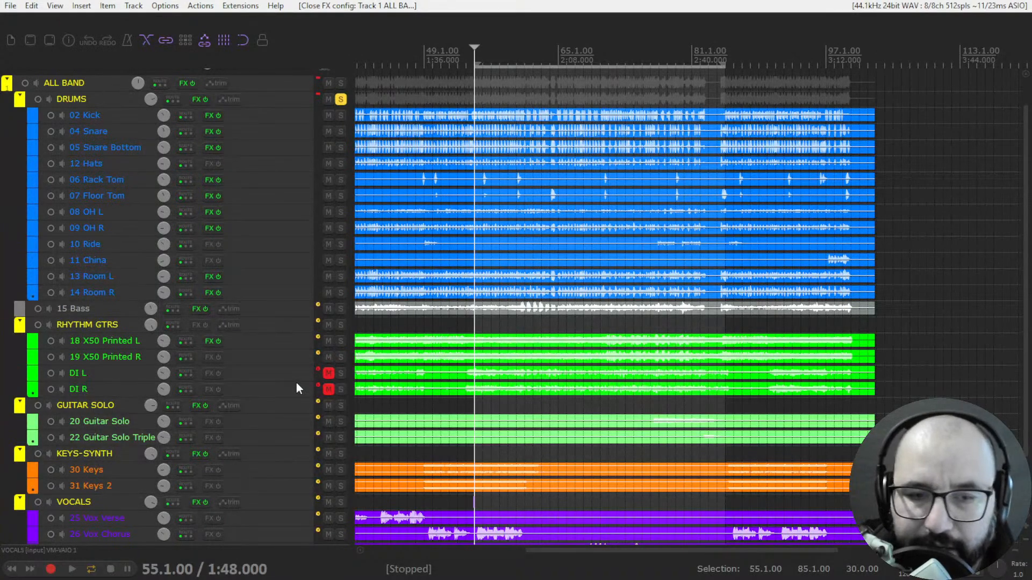
# - Open Nectar 3 Elements from the VOCALS folder's effects chain in its own window, and close the chain window
pyautogui.scroll(-1, 303, 373)
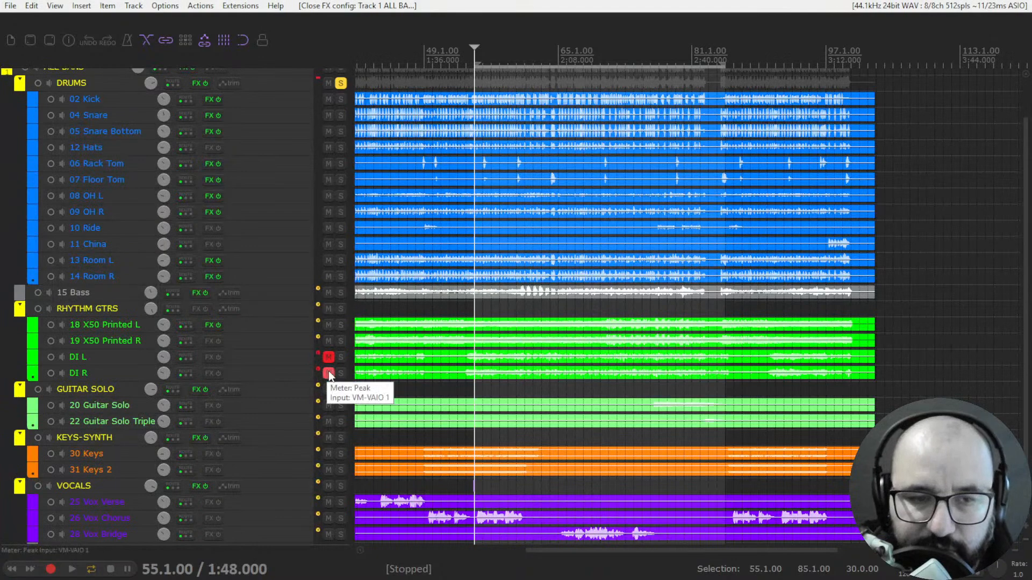
pyautogui.scroll(-2, 453, 364)
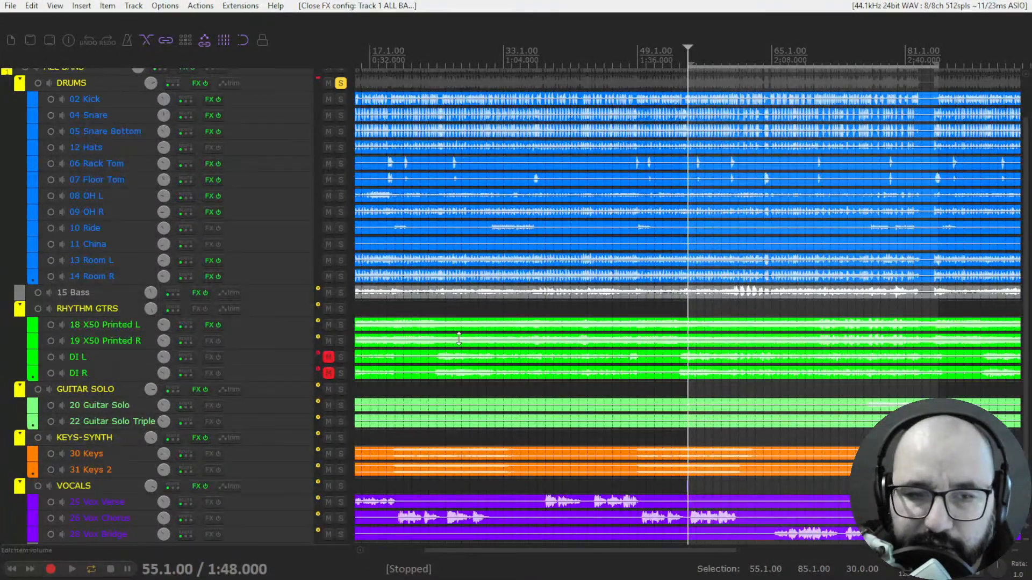
pyautogui.scroll(-2, 298, 405)
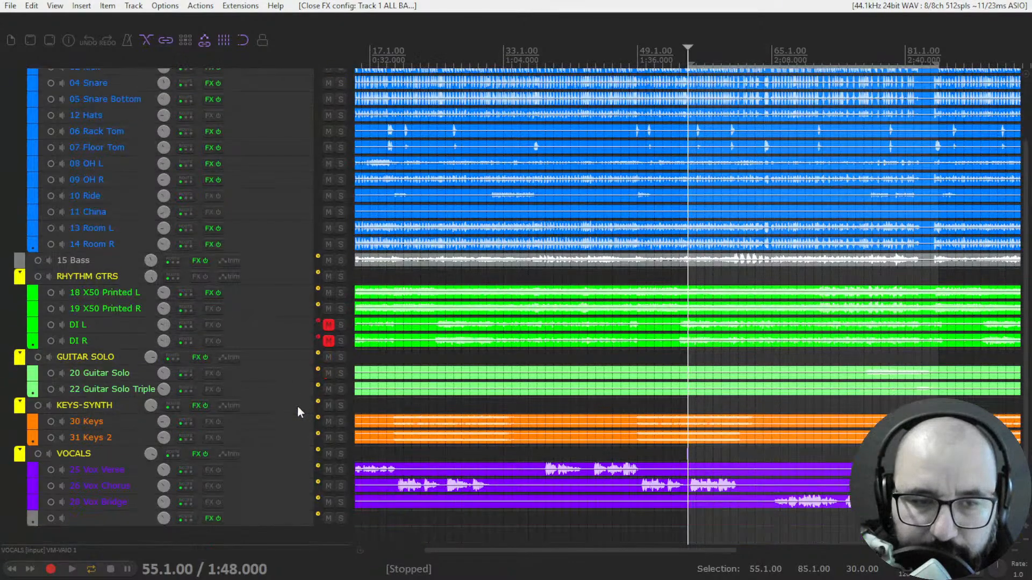
pyautogui.click(195, 454)
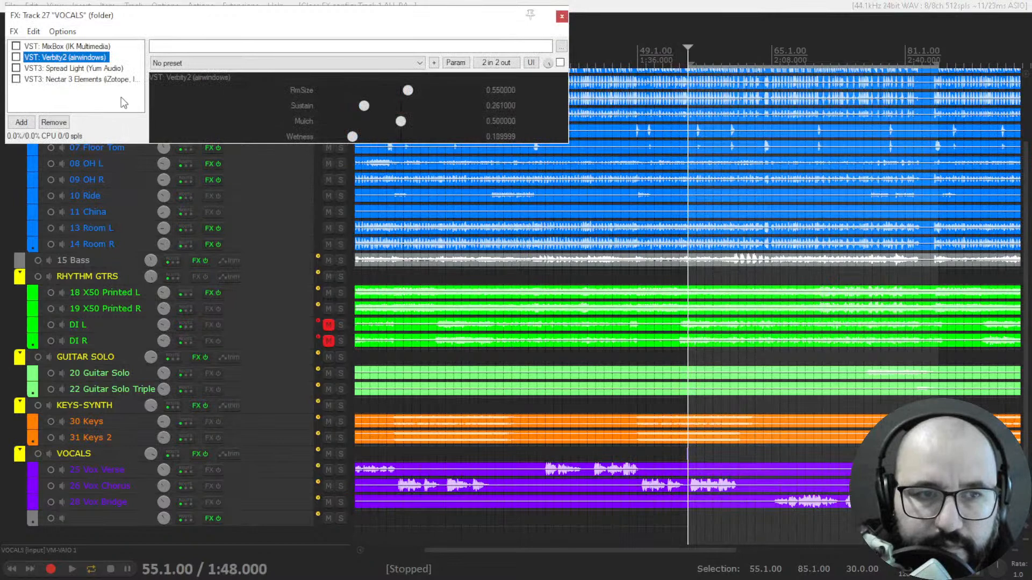
pyautogui.click(102, 81)
pyautogui.doubleClick(103, 81)
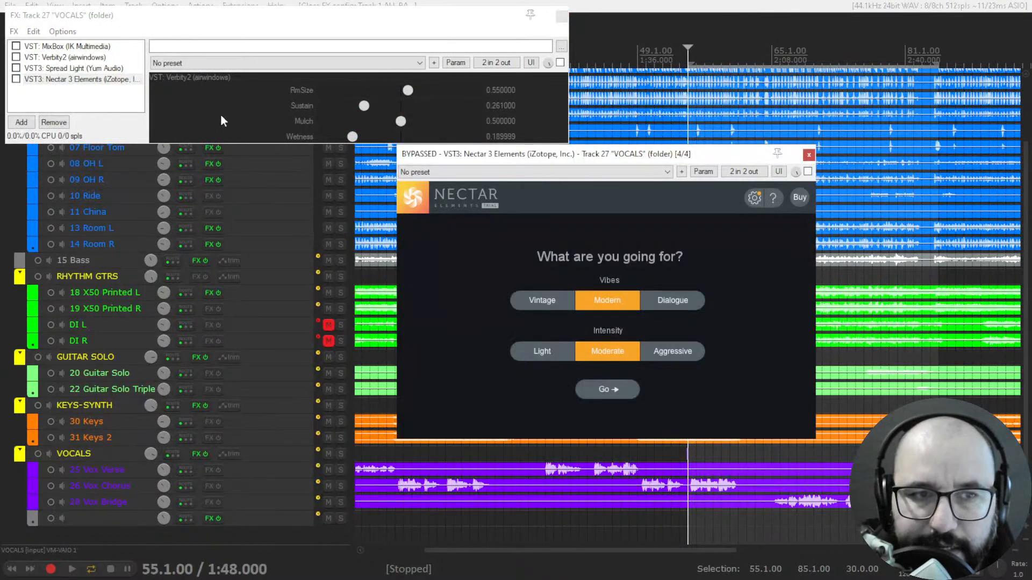
pyautogui.click(561, 15)
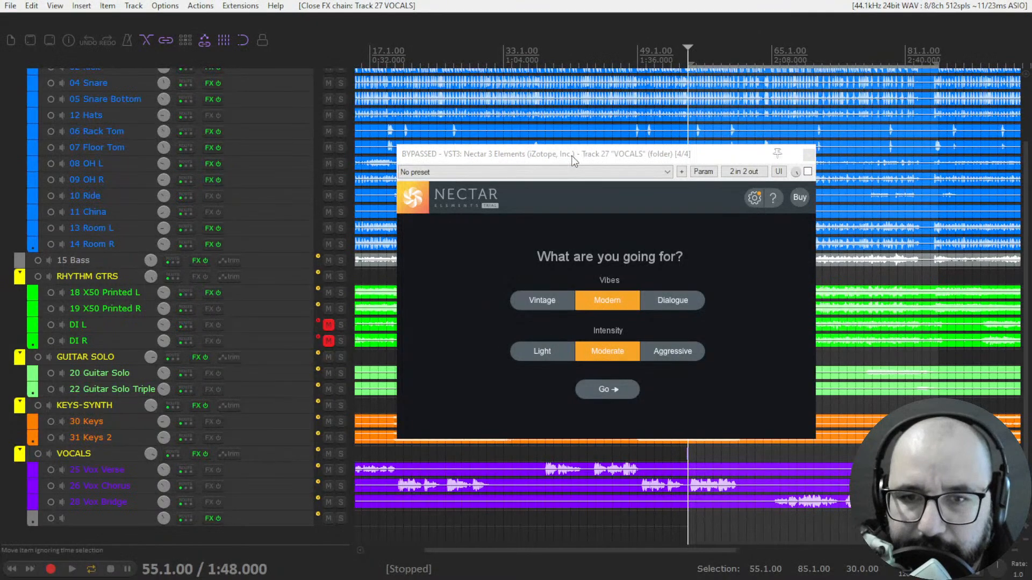
pyautogui.moveTo(571, 156); pyautogui.dragTo(599, 144)
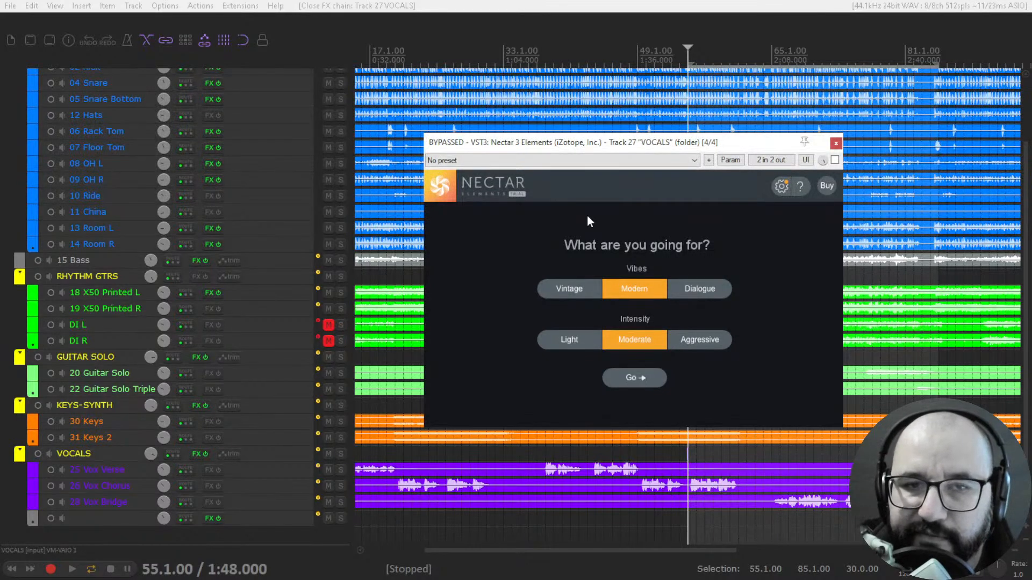
pyautogui.moveTo(660, 145); pyautogui.dragTo(655, 145)
# - Solo the VOCALS folder and make a time selection from 37.1.00 to 62.1.00
pyautogui.scroll(-2, 879, 181)
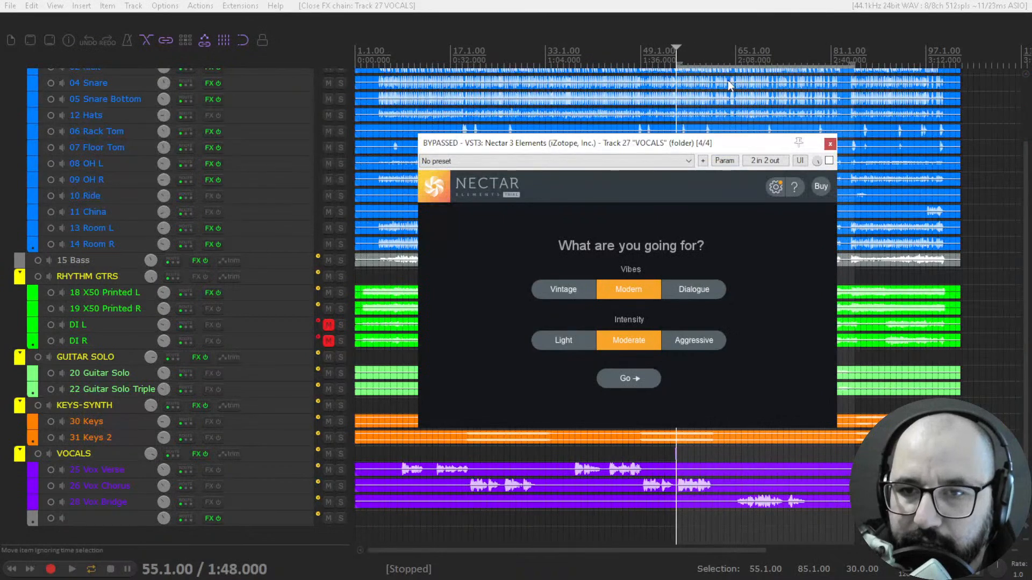
pyautogui.click(717, 88)
pyautogui.scroll(2, 757, 103)
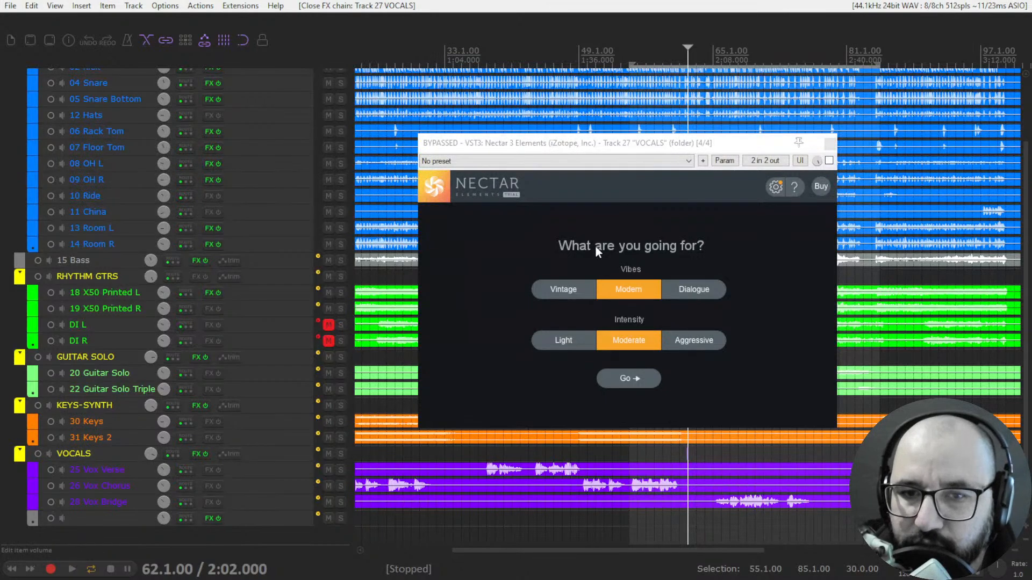
pyautogui.click(340, 454)
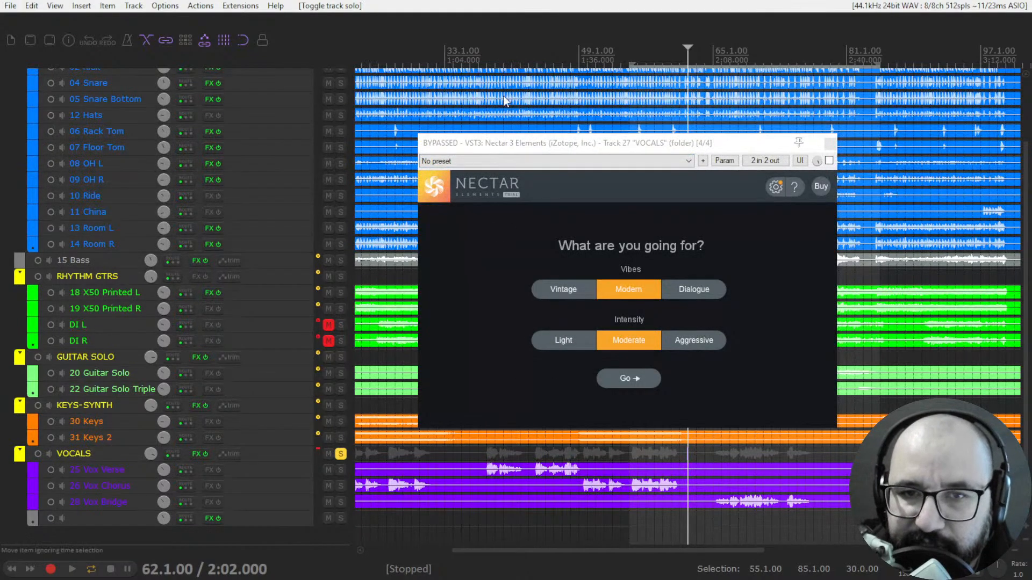
pyautogui.moveTo(488, 62); pyautogui.dragTo(688, 66)
pyautogui.moveTo(489, 65); pyautogui.dragTo(481, 62)
pyautogui.click(480, 62)
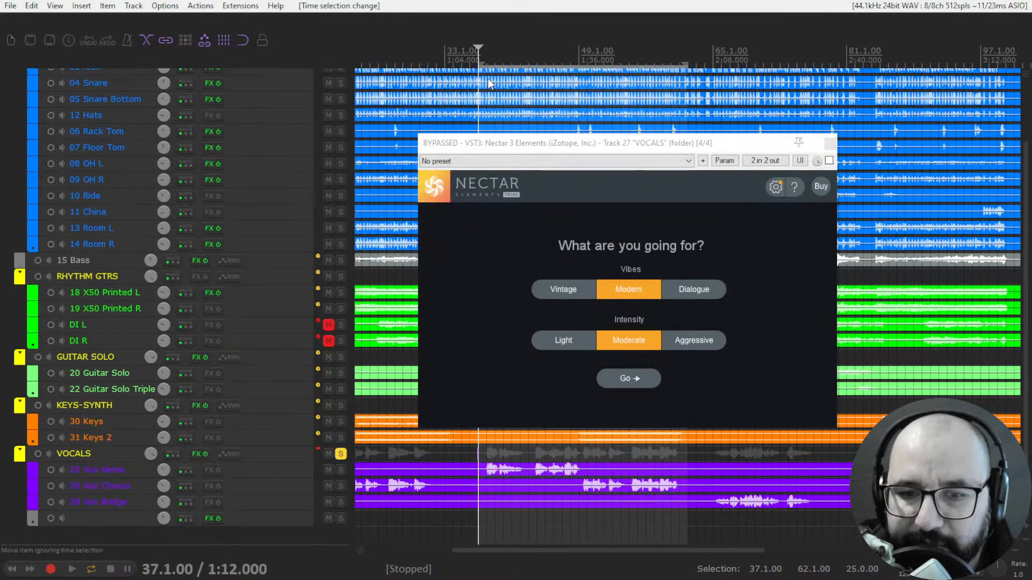
# - Return the edit cursor to 37.1.00, check playback briefly, and remove the solo from the DRUMS folder
pyautogui.click(486, 57)
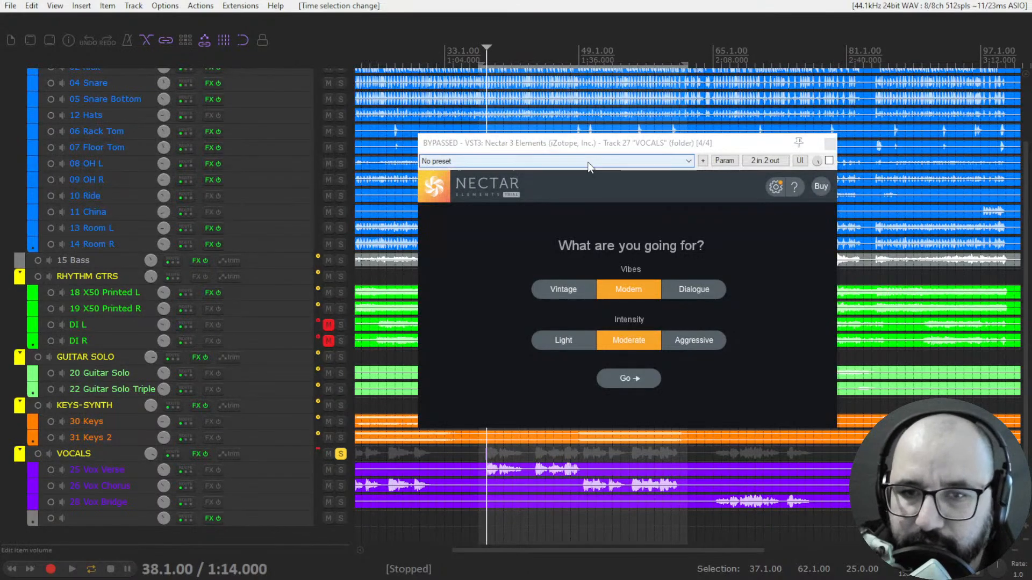
pyautogui.moveTo(597, 145); pyautogui.dragTo(599, 153)
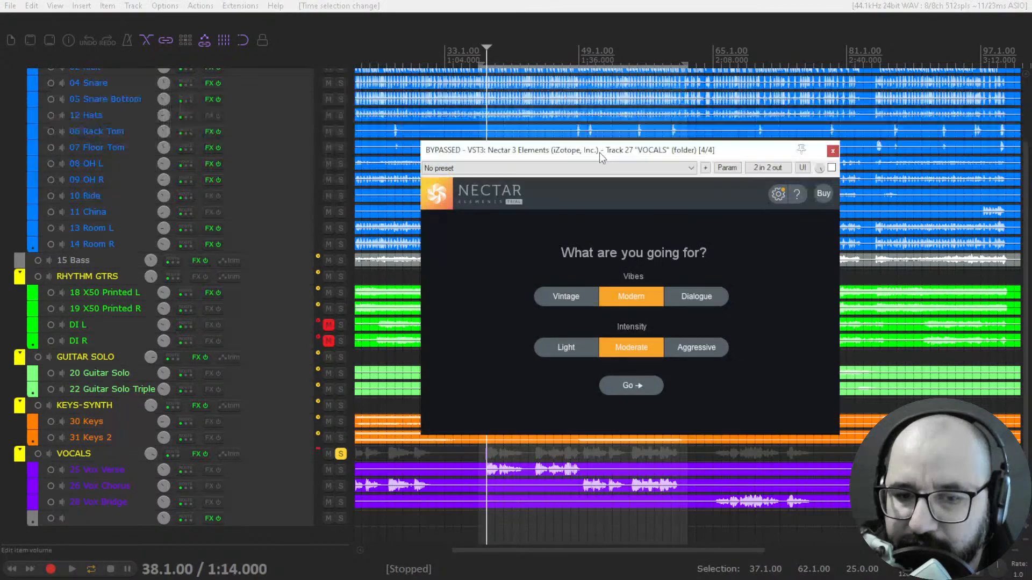
pyautogui.click(483, 63)
pyautogui.click(482, 53)
pyautogui.press('space')
pyautogui.press('space')
pyautogui.scroll(1, 339, 138)
pyautogui.click(341, 84)
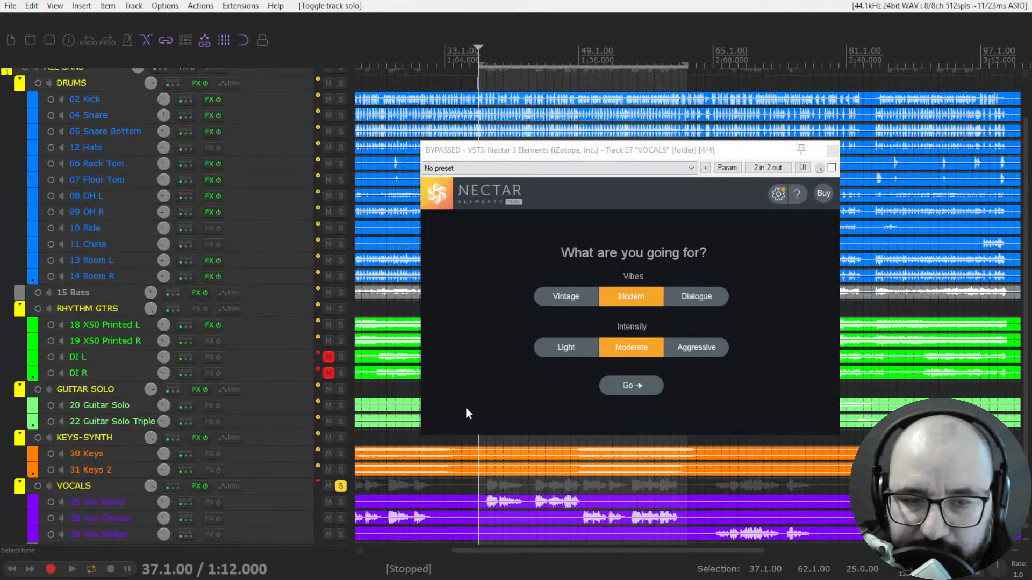
# - Listen to the soloed vocals with Nectar 3 Elements bypassed, jumping ahead to 43.3.00 before stopping
pyautogui.press('space')
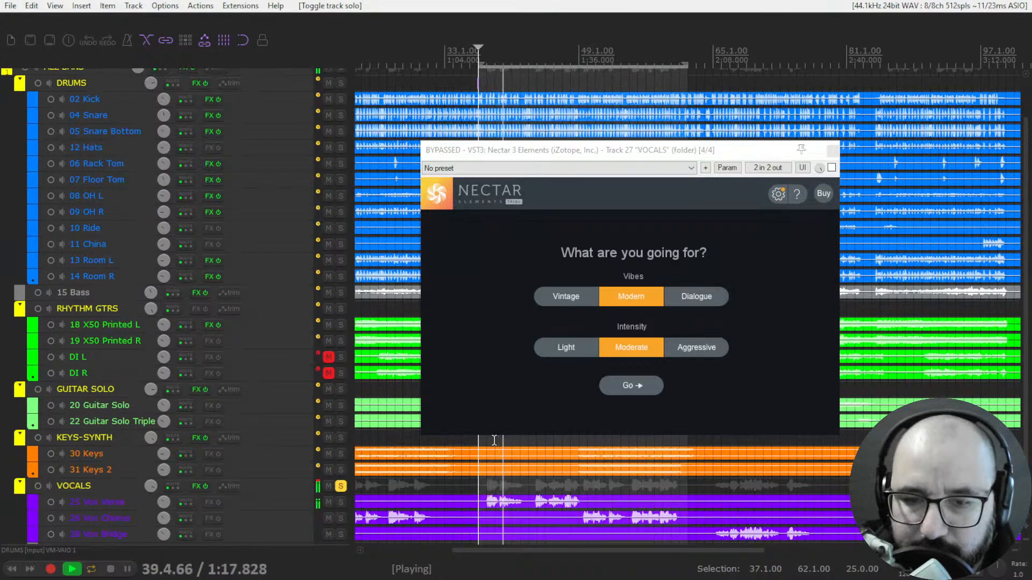
pyautogui.scroll(2, 510, 450)
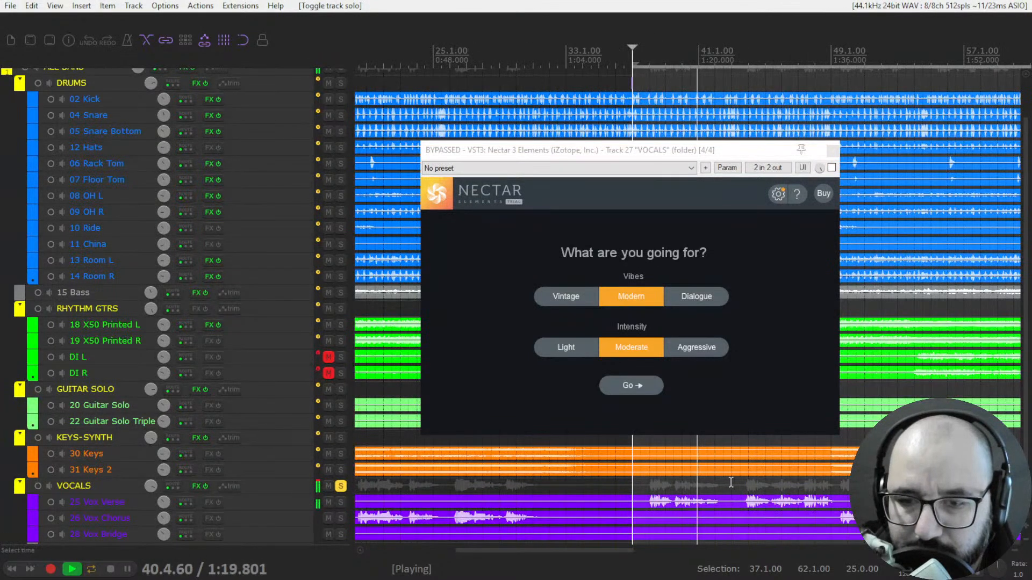
pyautogui.click(740, 77)
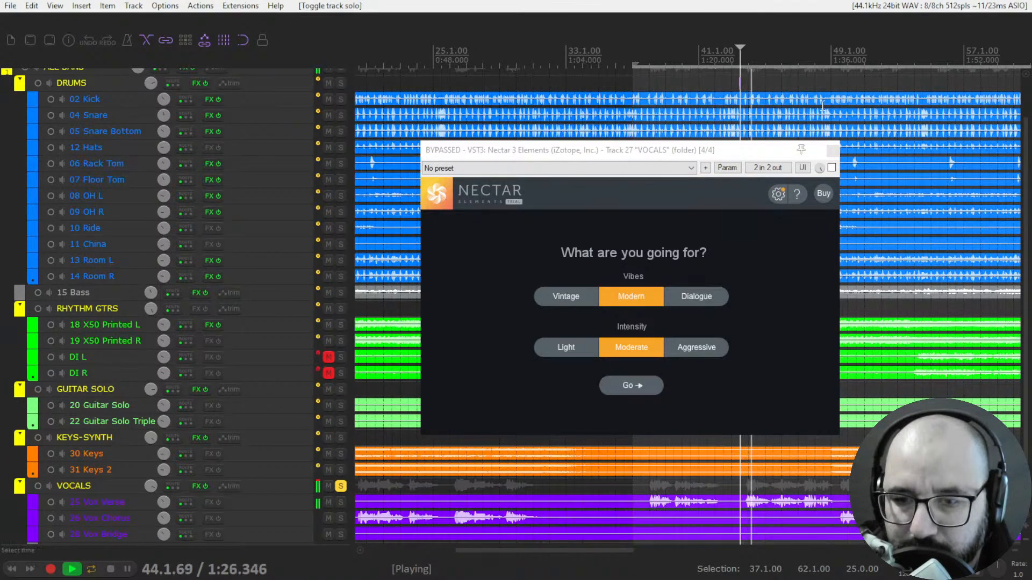
pyautogui.press('space')
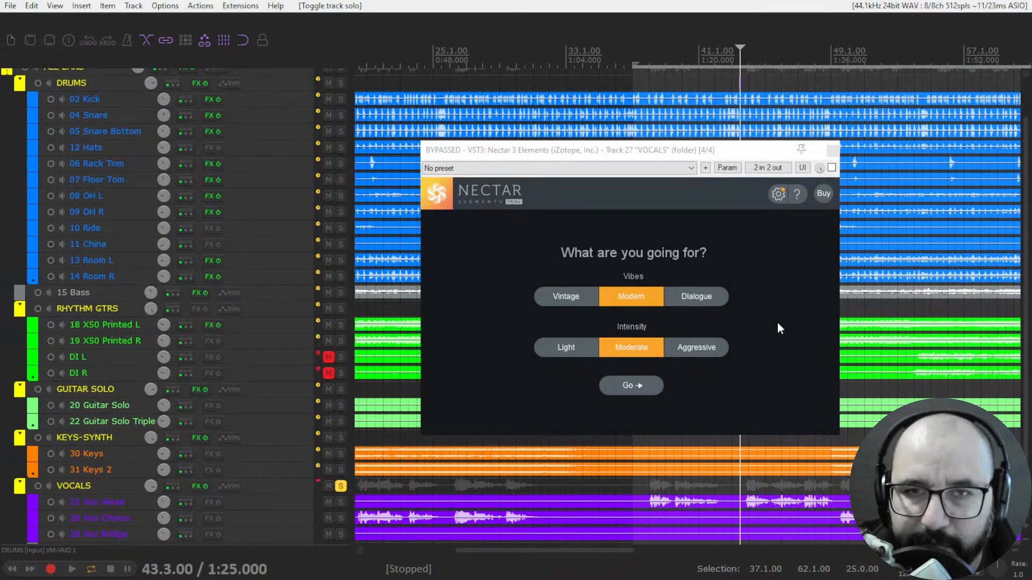
# - Run Nectar's vocal analysis with Modern vibe and Moderate intensity, enabling the plugin and playing the vocals from 37.3.00
pyautogui.click(638, 62)
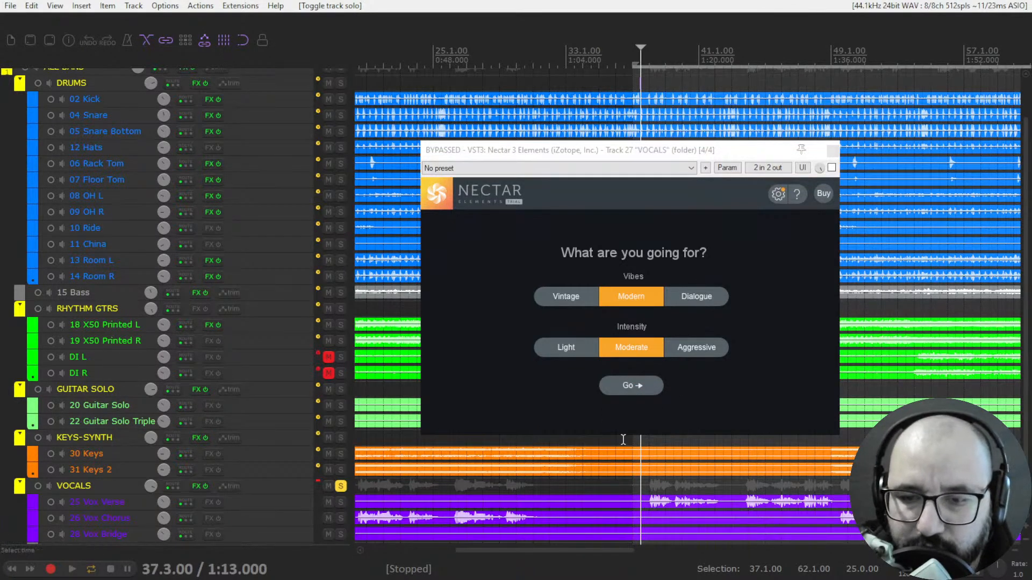
pyautogui.press('space')
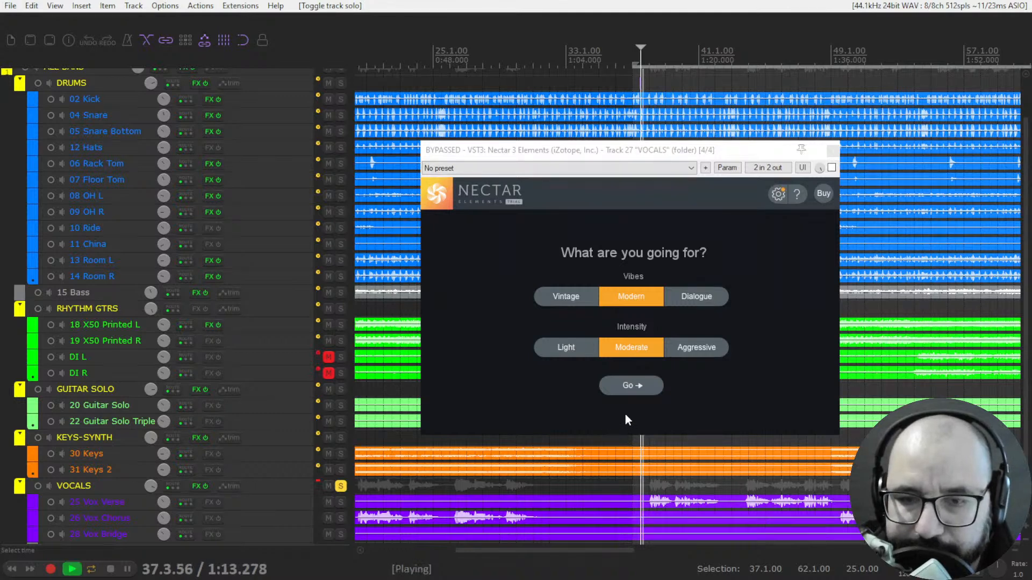
pyautogui.click(631, 386)
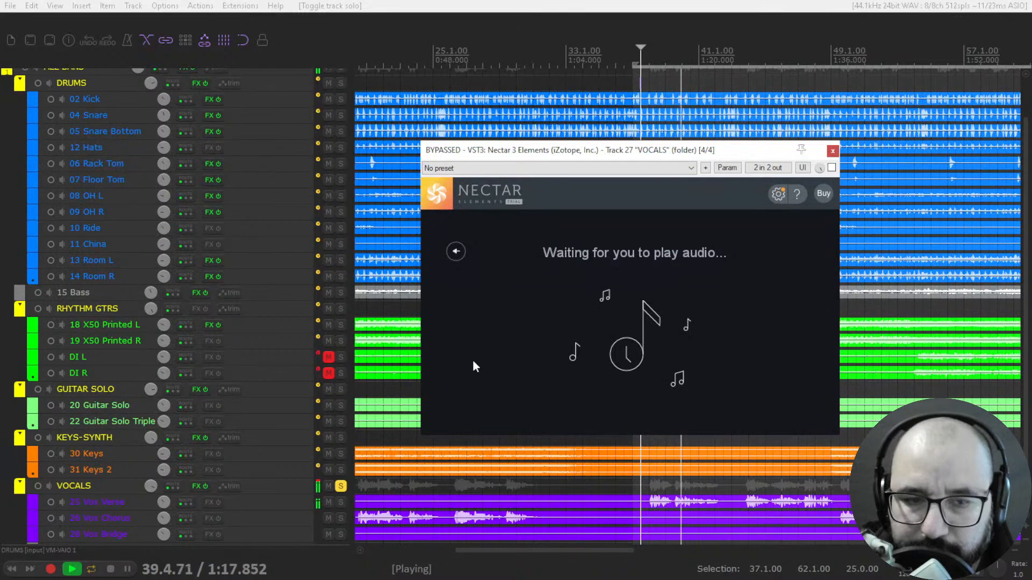
pyautogui.press('space')
pyautogui.click(832, 168)
pyautogui.press('space')
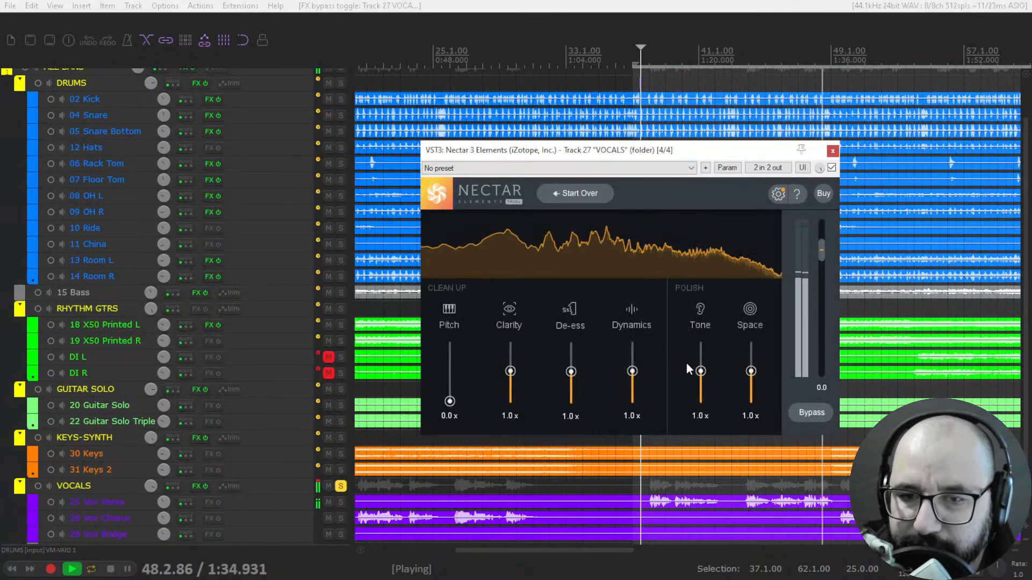
pyautogui.press('space')
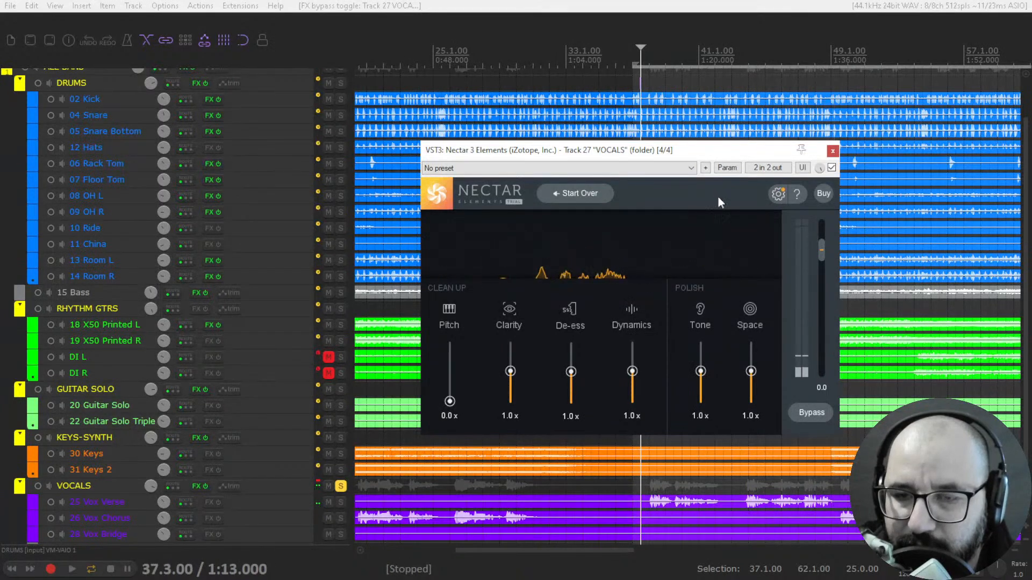
# - Play the vocals from 38.1.00 and compare the sound with Nectar 3 Elements bypassed and active
pyautogui.click(647, 67)
pyautogui.press('space')
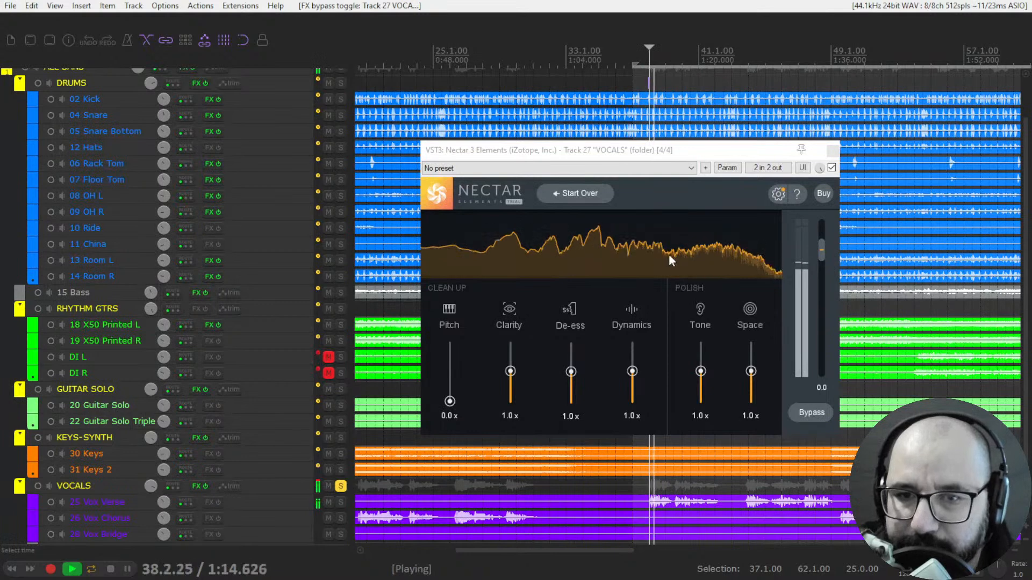
pyautogui.click(832, 167)
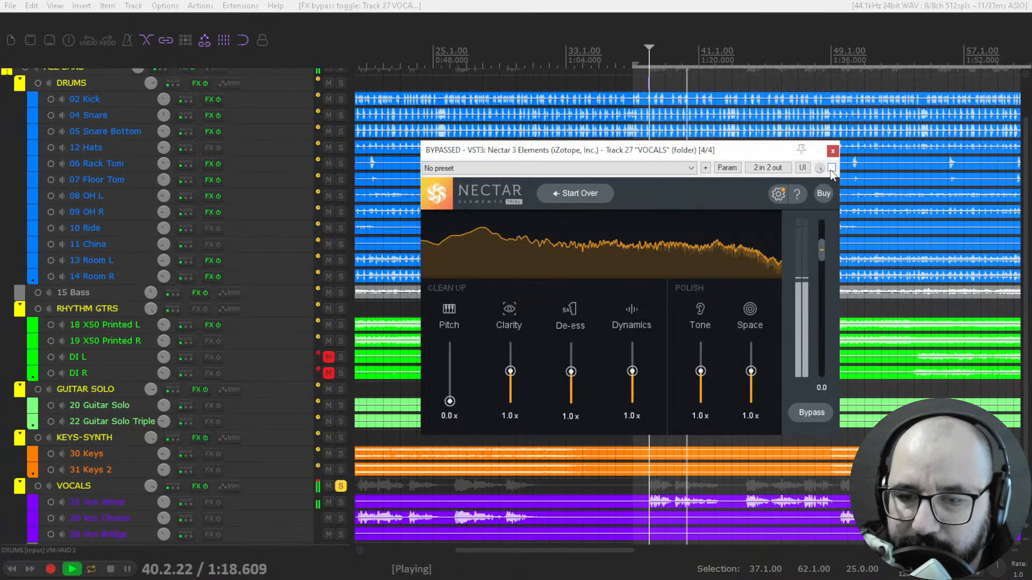
pyautogui.click(831, 168)
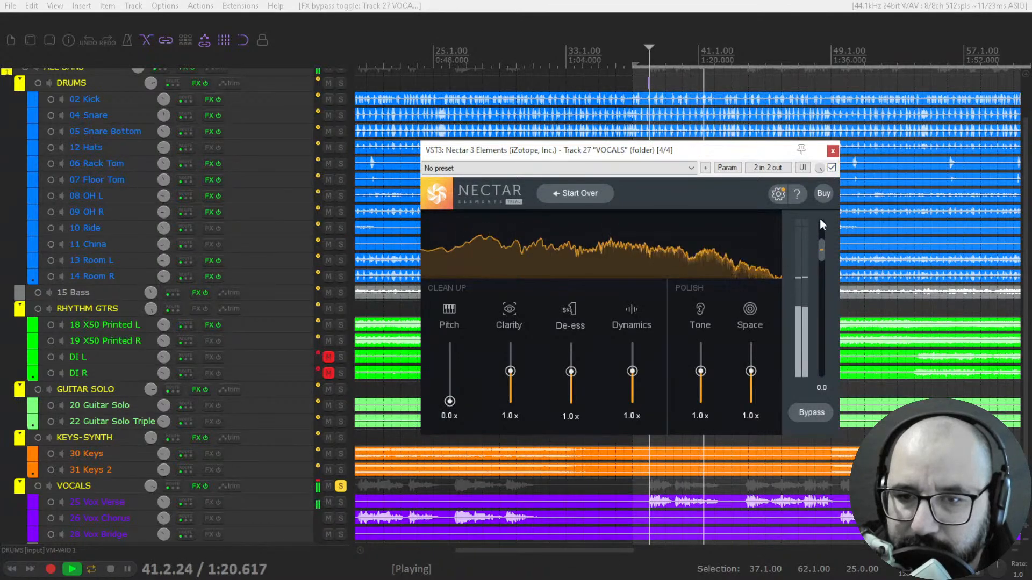
# - Play the soloed vocals from 44.1.00 and raise Nectar's Pitch amount to 1.3x
pyautogui.click(749, 66)
pyautogui.press('space')
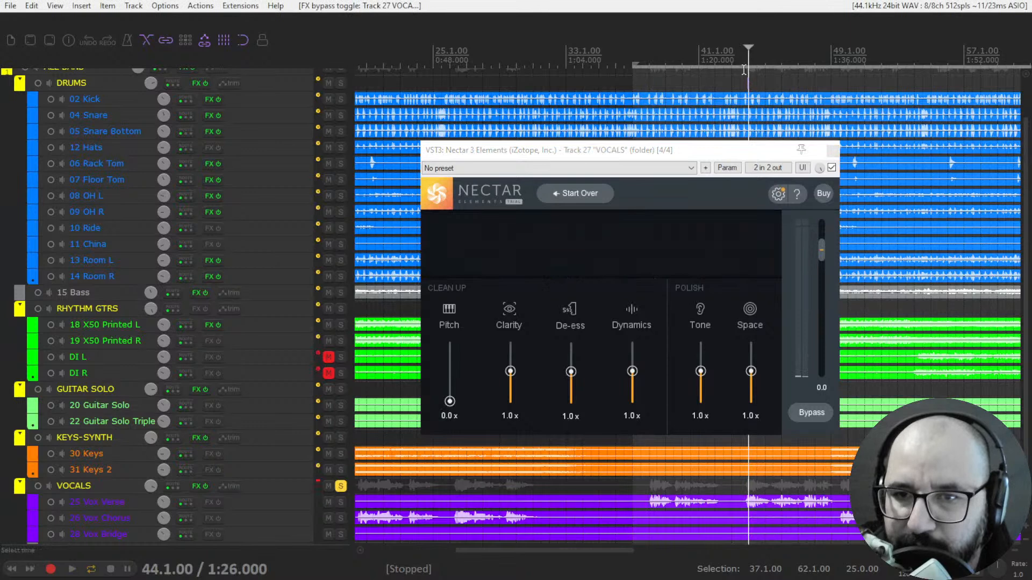
pyautogui.press('space')
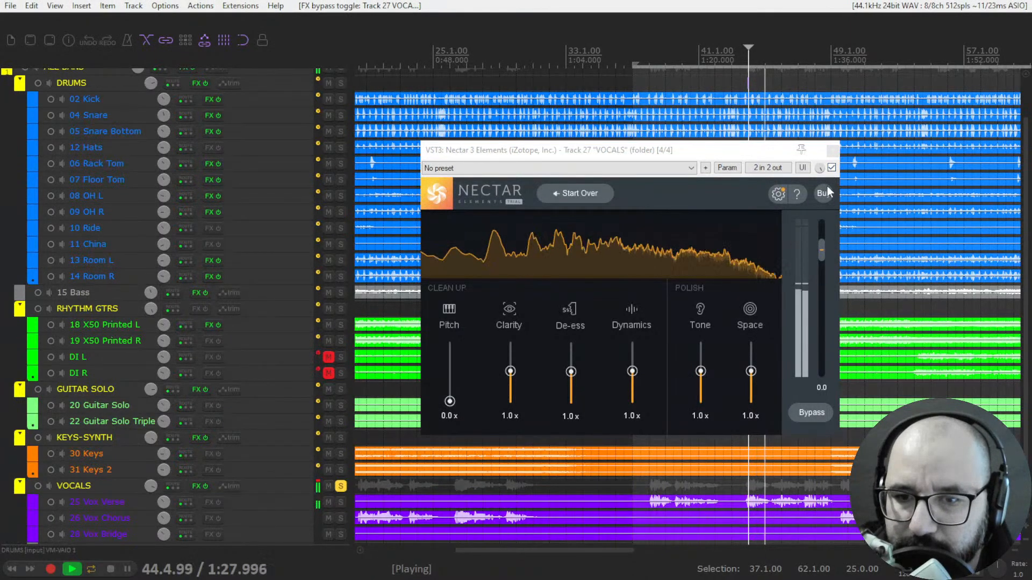
pyautogui.press('space')
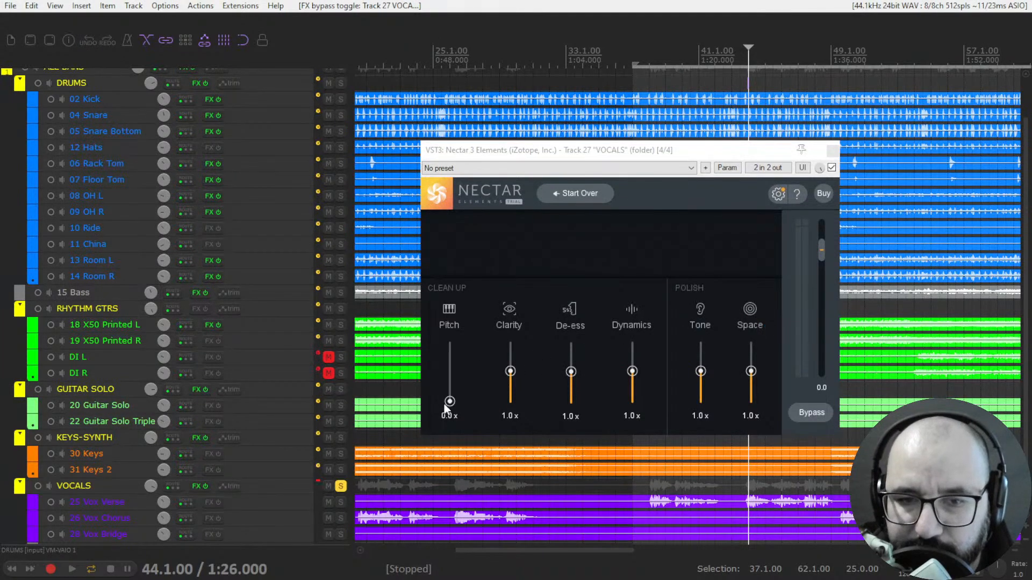
pyautogui.moveTo(448, 404); pyautogui.dragTo(450, 364)
pyautogui.press('space')
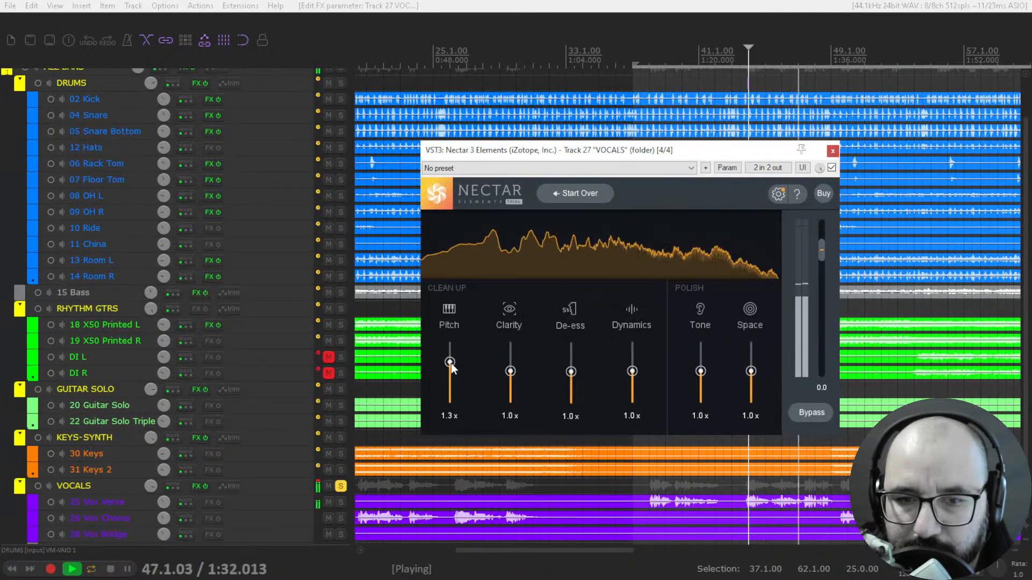
pyautogui.press('space')
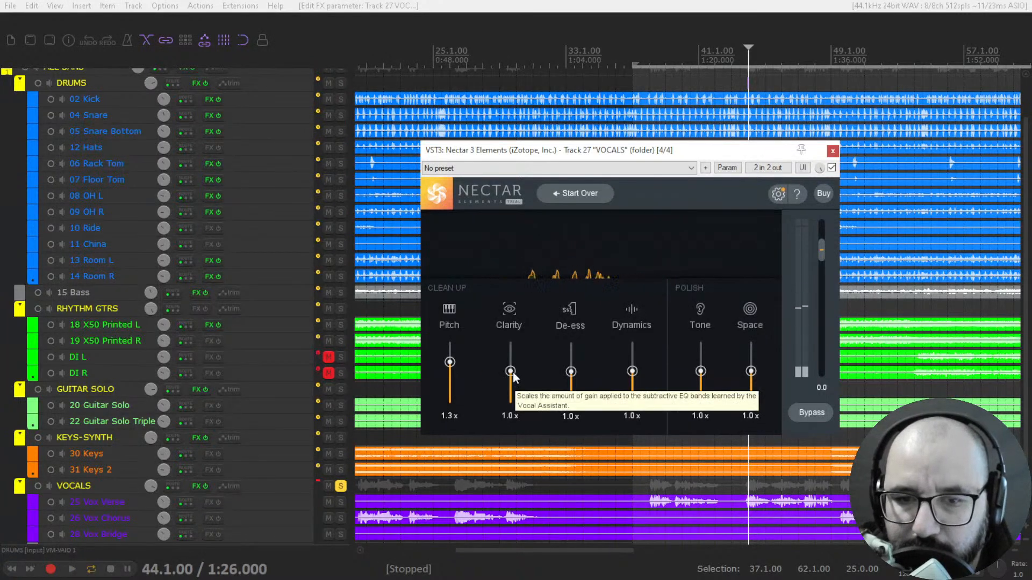
# - Set Nectar's Clarity to 1.3x, De-ess to 1.3x and Dynamics to 1.4x while auditioning the vocals
pyautogui.press('space')
pyautogui.moveTo(513, 372); pyautogui.dragTo(574, 370)
pyautogui.press('space')
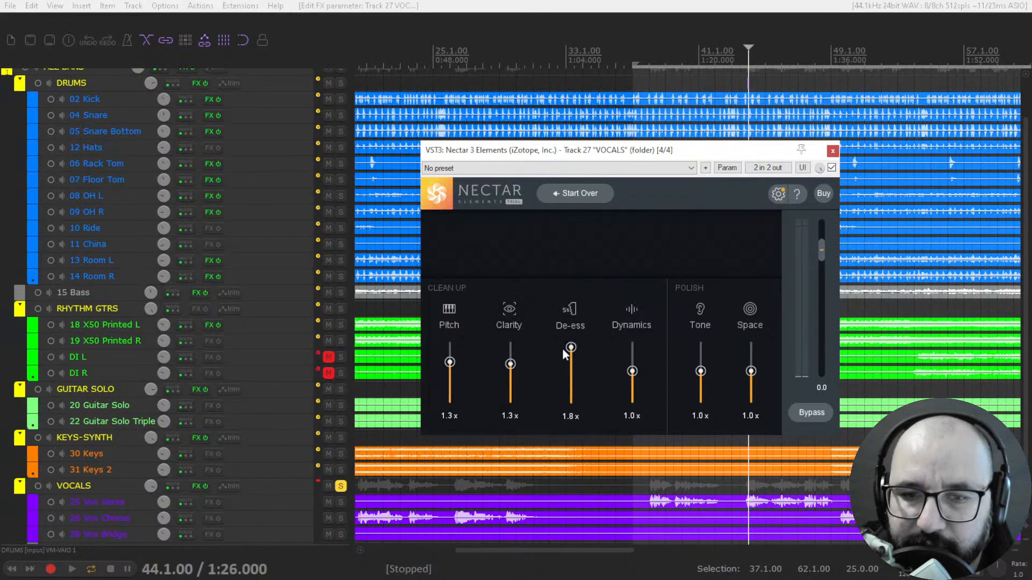
pyautogui.press('space')
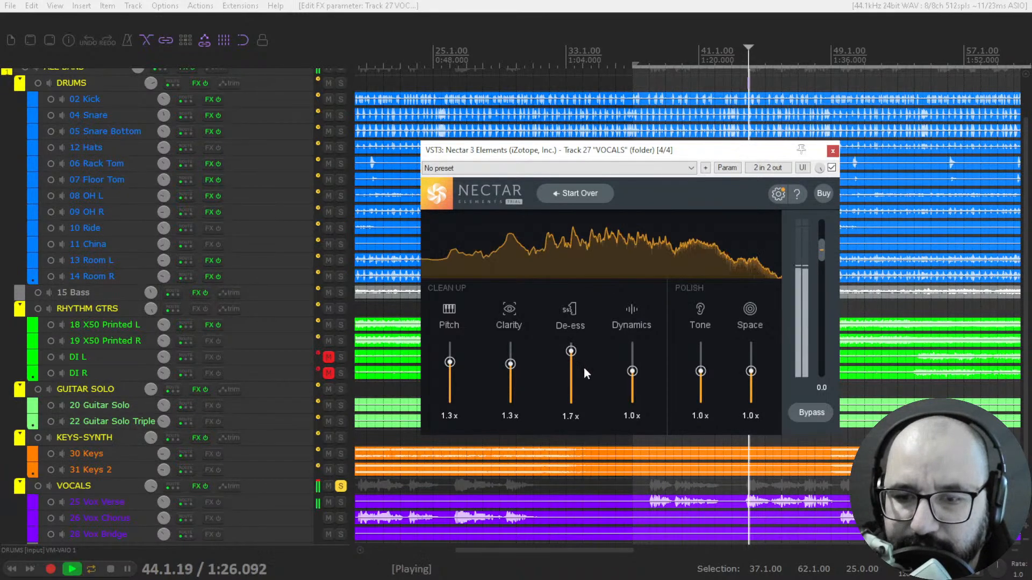
pyautogui.moveTo(571, 353); pyautogui.dragTo(644, 359)
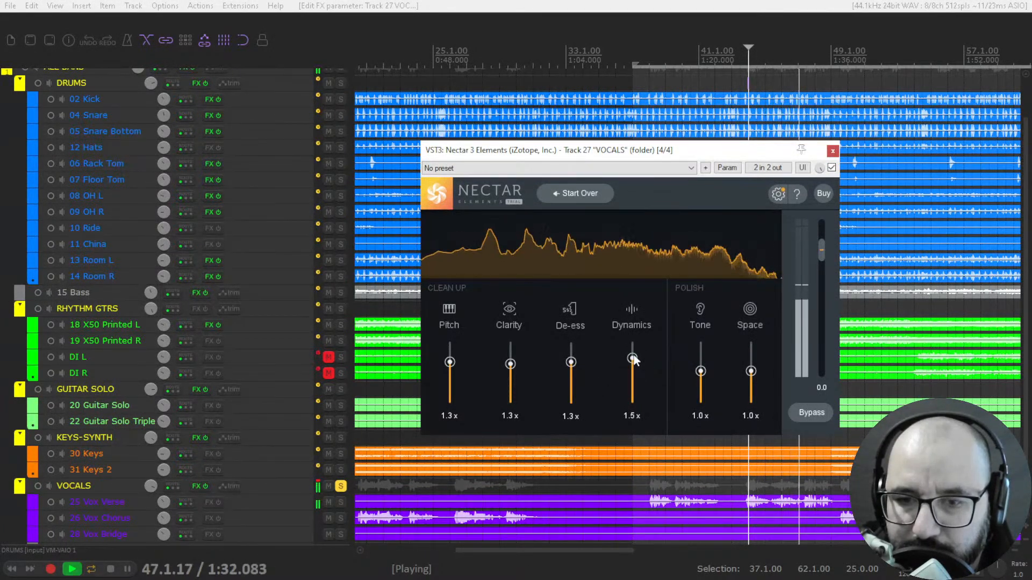
pyautogui.press('space')
pyautogui.moveTo(634, 357); pyautogui.dragTo(632, 359)
# - Play the soloed vocals from 44.1.00 with Nectar 3 Elements active, bypassed, and active again
pyautogui.press('space')
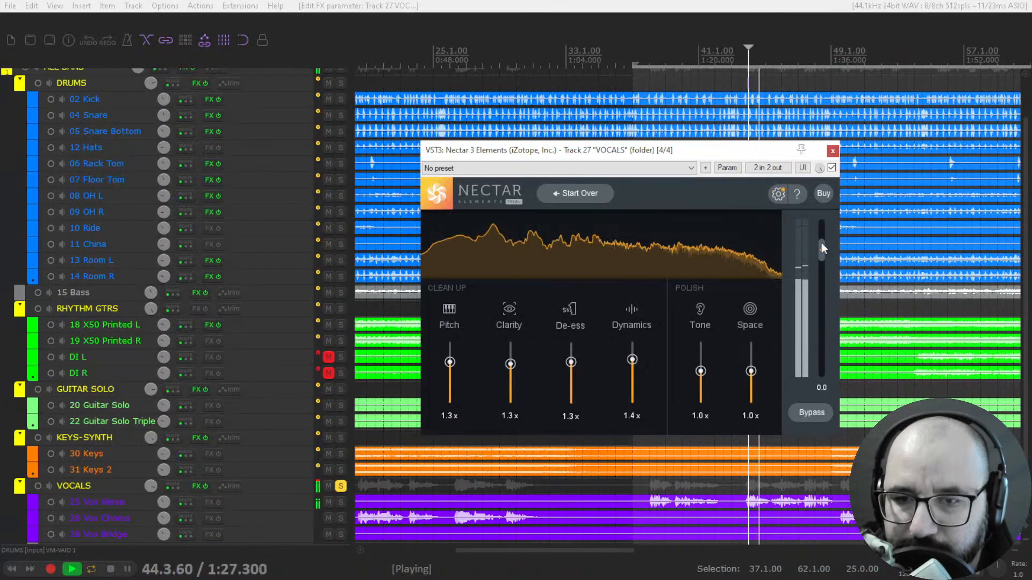
pyautogui.click(831, 167)
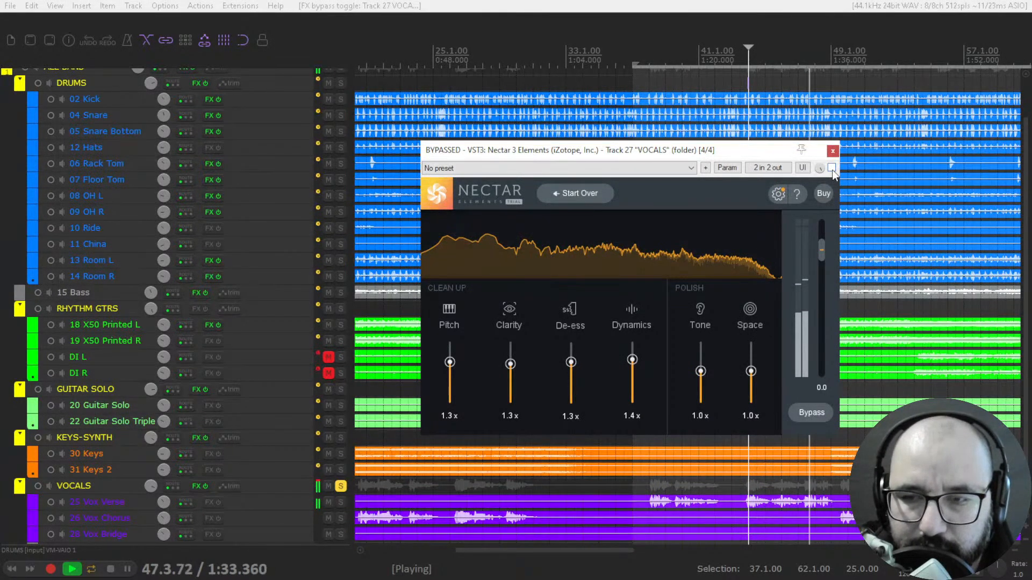
pyautogui.press('space')
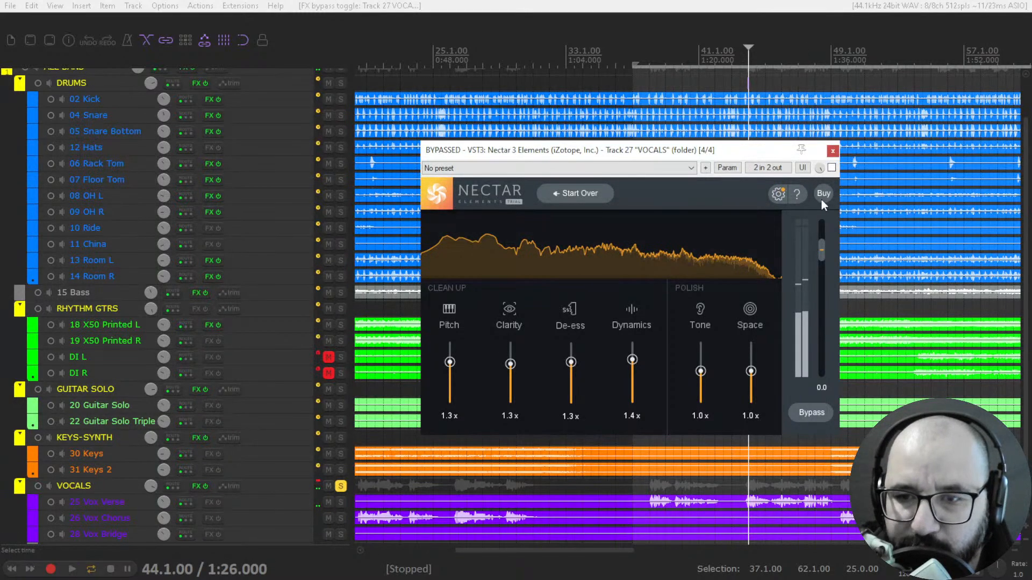
pyautogui.click(831, 168)
pyautogui.press('space')
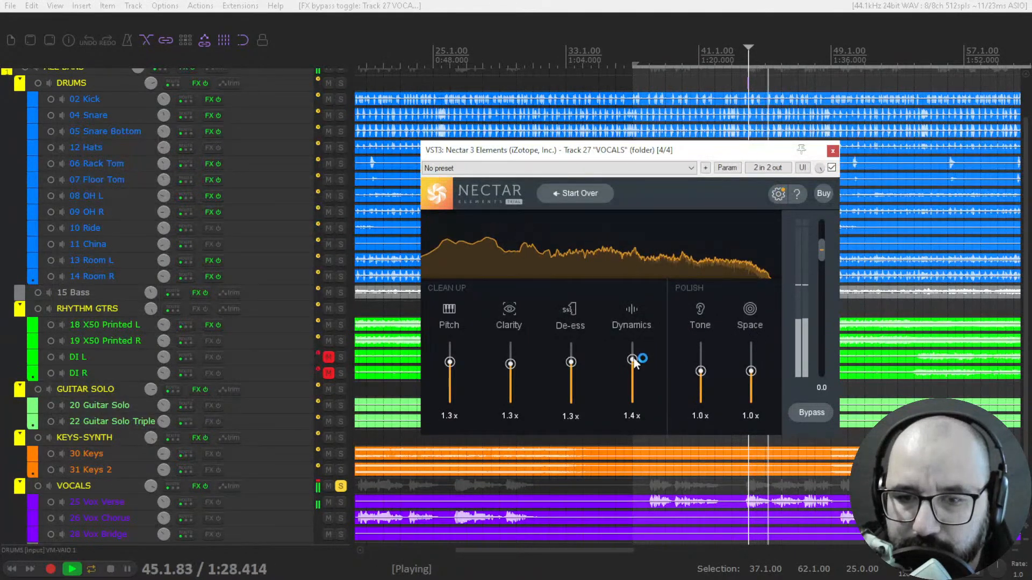
# - Set Nectar's Dynamics to 1.5x and Tone to 0.2x while listening to the soloed vocals
pyautogui.moveTo(634, 363); pyautogui.dragTo(639, 358)
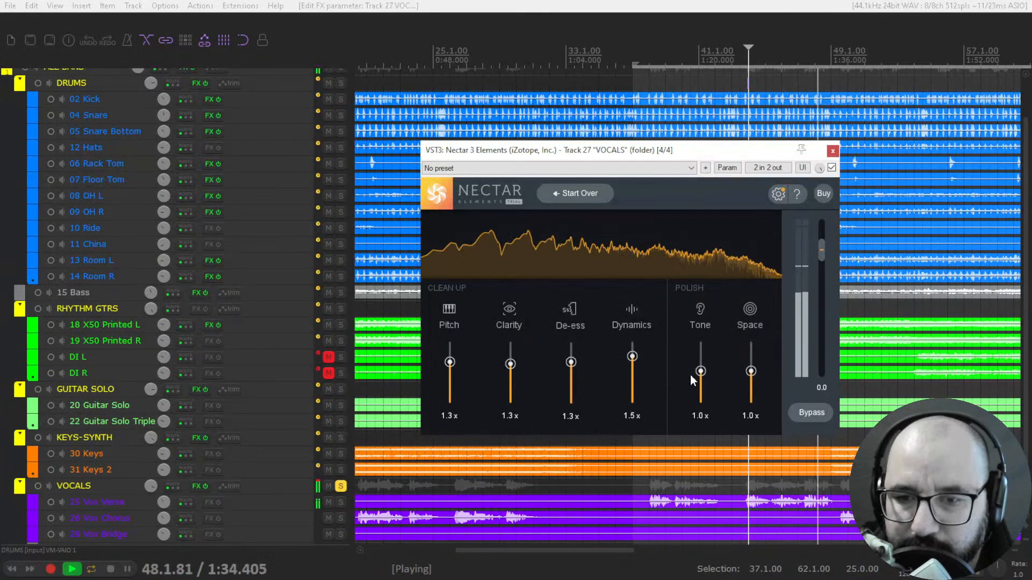
pyautogui.press('space')
pyautogui.moveTo(701, 371); pyautogui.dragTo(702, 366)
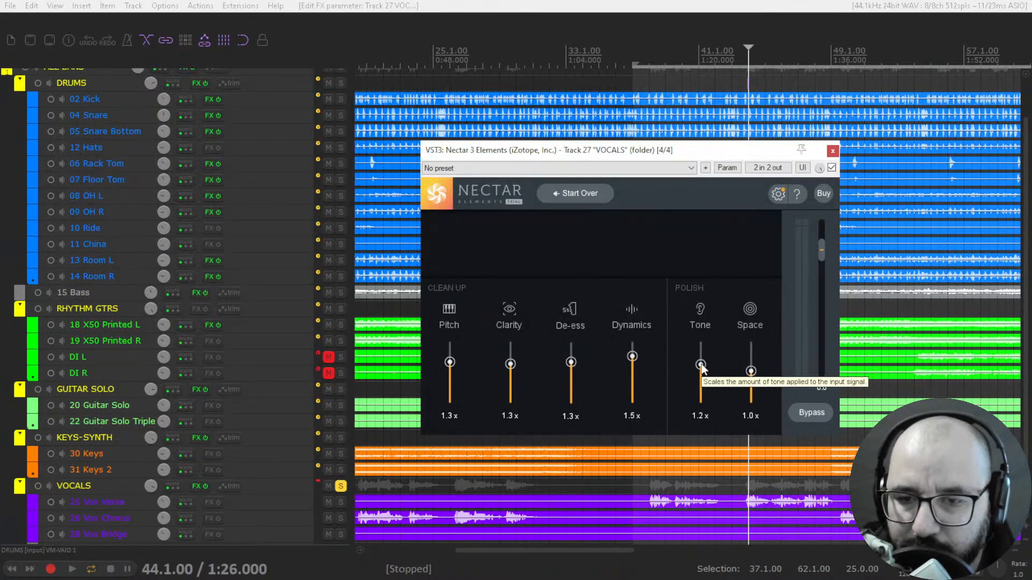
pyautogui.click(702, 367)
pyautogui.press('space')
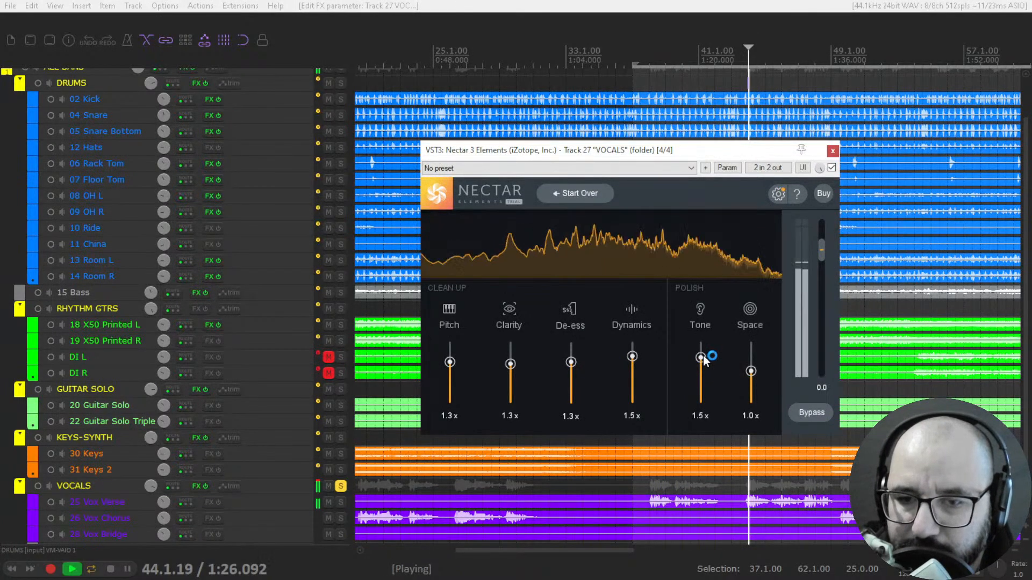
pyautogui.moveTo(701, 358); pyautogui.dragTo(701, 396)
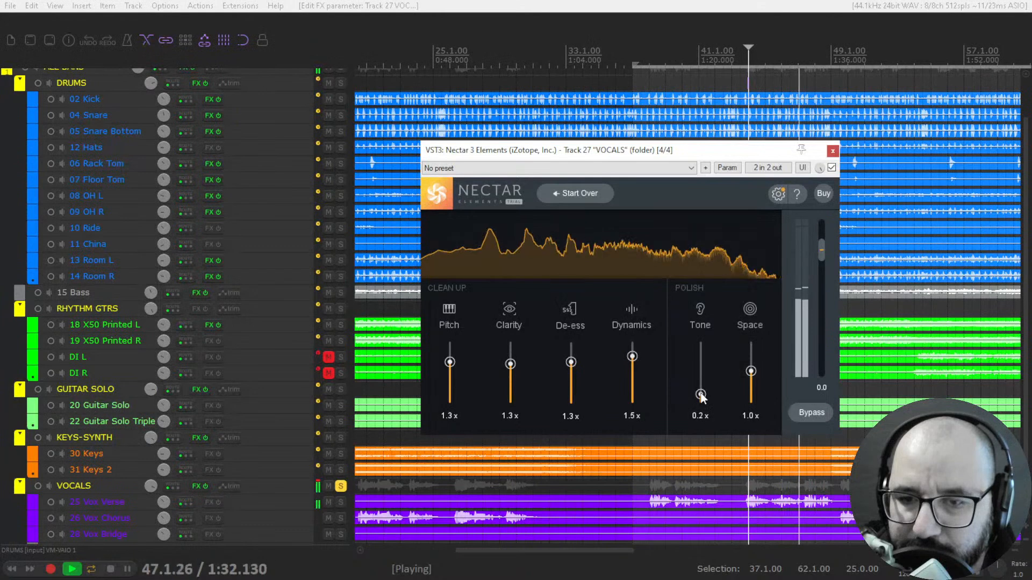
# - Set Nectar's Space to 1.6x, compare the vocals with the plugin bypassed and active, and stop playback
pyautogui.moveTo(751, 371); pyautogui.dragTo(751, 354)
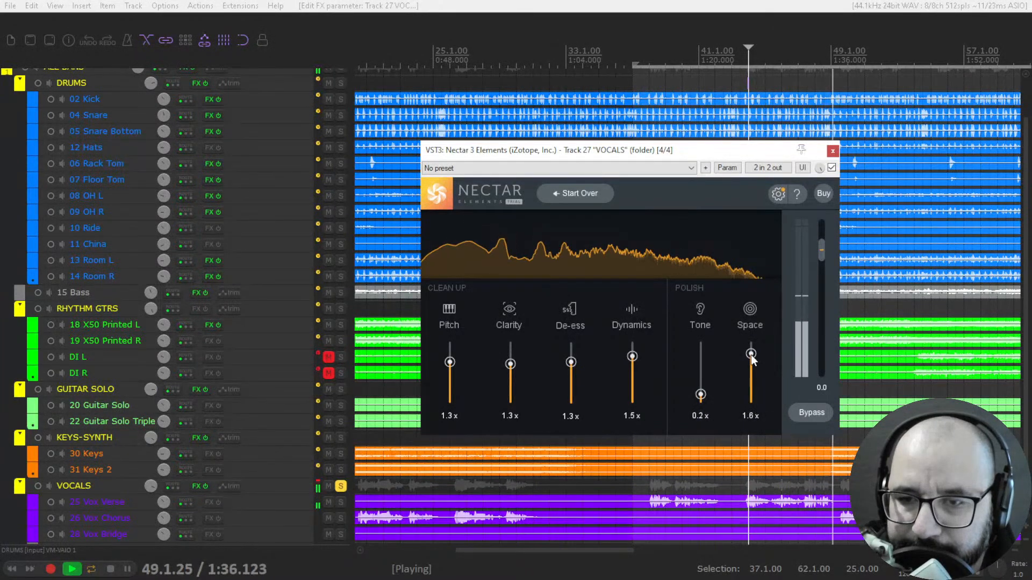
pyautogui.click(832, 168)
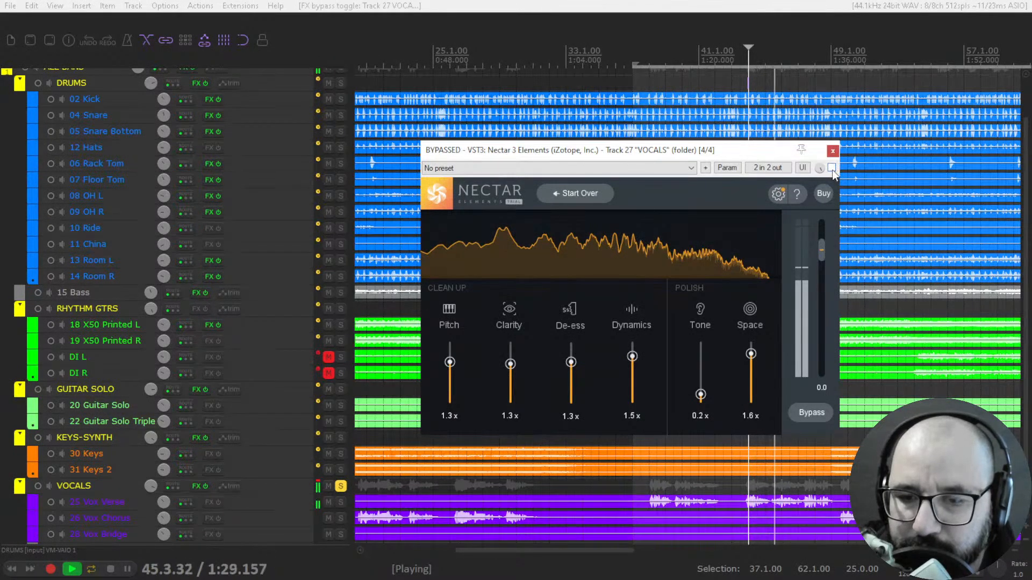
pyautogui.click(831, 168)
pyautogui.press('space')
# - Remove the solo from the VOCALS folder and play the full mix from 37.3.00
pyautogui.click(341, 486)
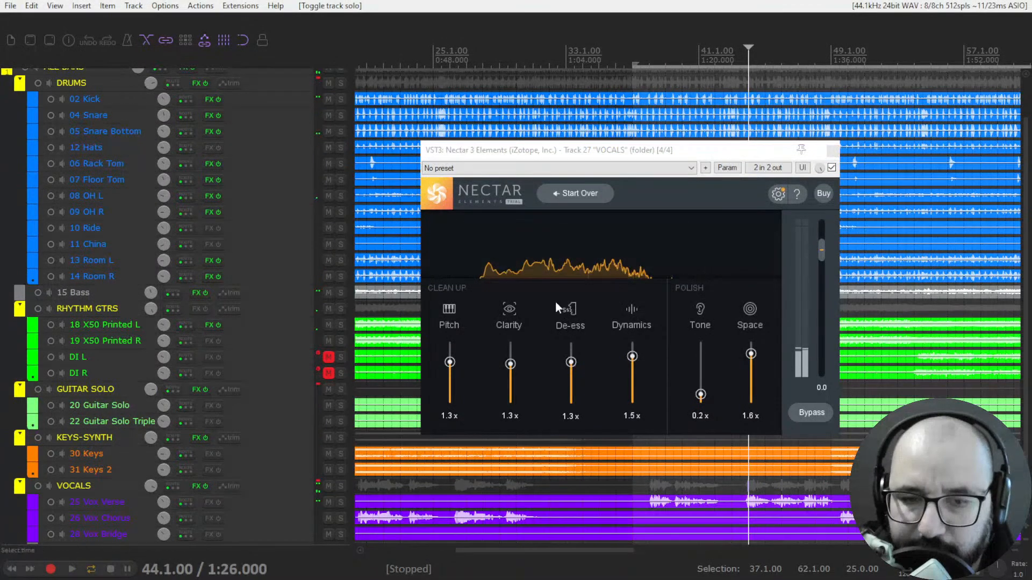
pyautogui.click(637, 64)
pyautogui.press('space')
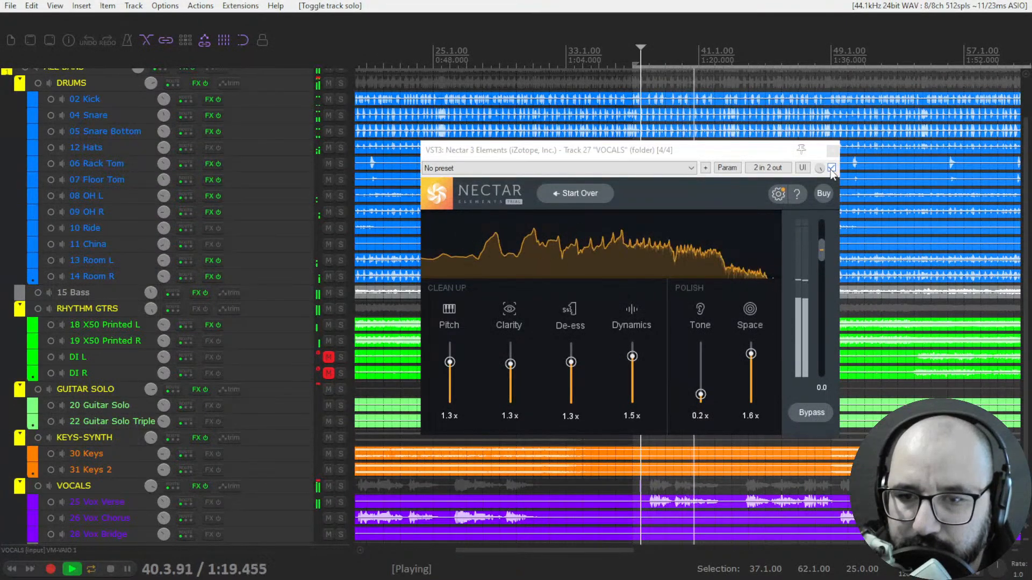
# - Set Nectar's Dynamics to 1.7x and compare the full mix with the plugin bypassed and active
pyautogui.moveTo(632, 357); pyautogui.dragTo(632, 351)
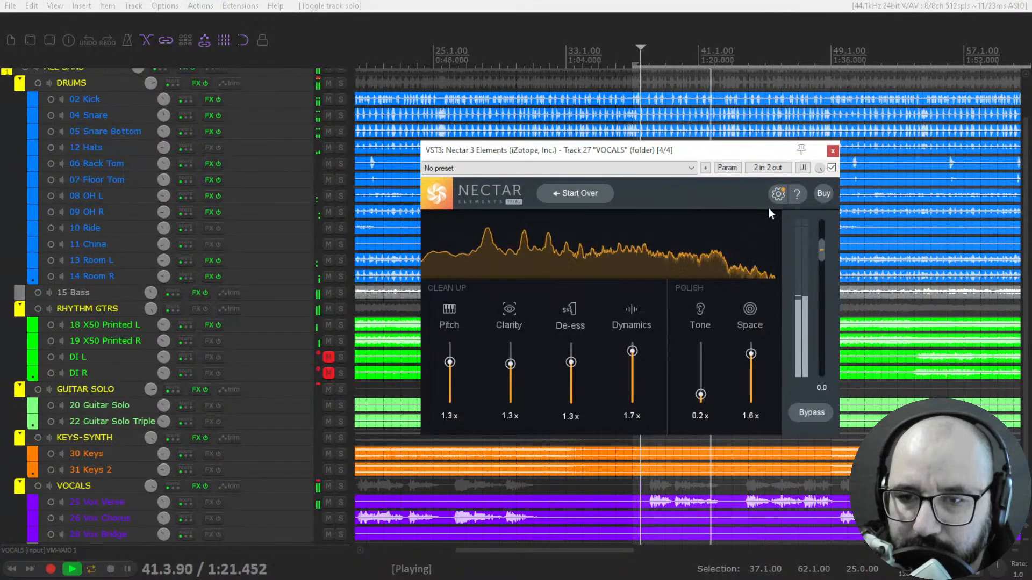
pyautogui.click(832, 168)
pyautogui.press('space')
pyautogui.press('space')
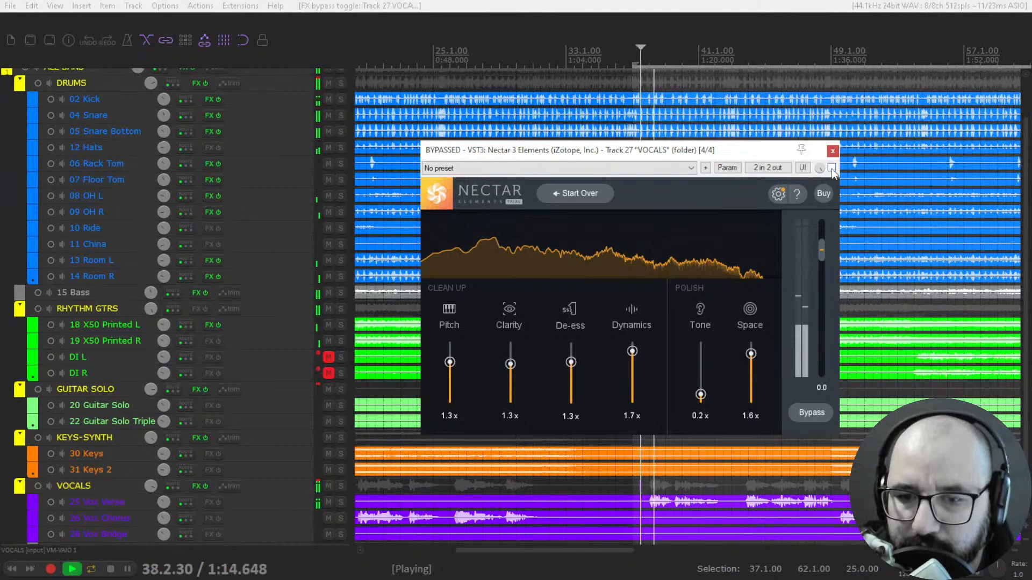
pyautogui.click(832, 167)
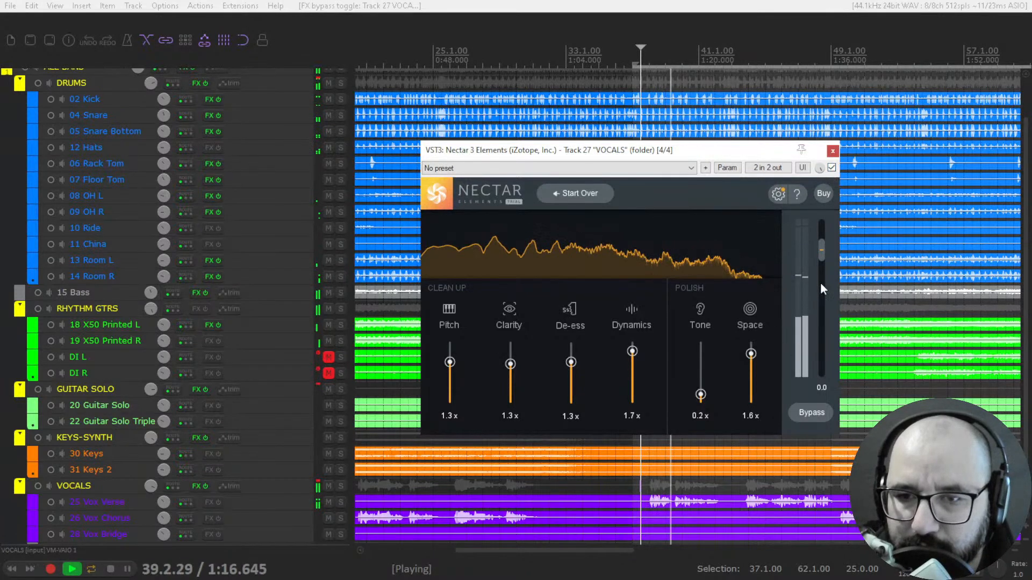
pyautogui.press('space')
# - Set Nectar's output gain to 2.0, De-ess to 1.1x, Pitch to 0.0x and Tone to 1.4x, auditioning in the mix
pyautogui.moveTo(820, 255); pyautogui.dragTo(820, 248)
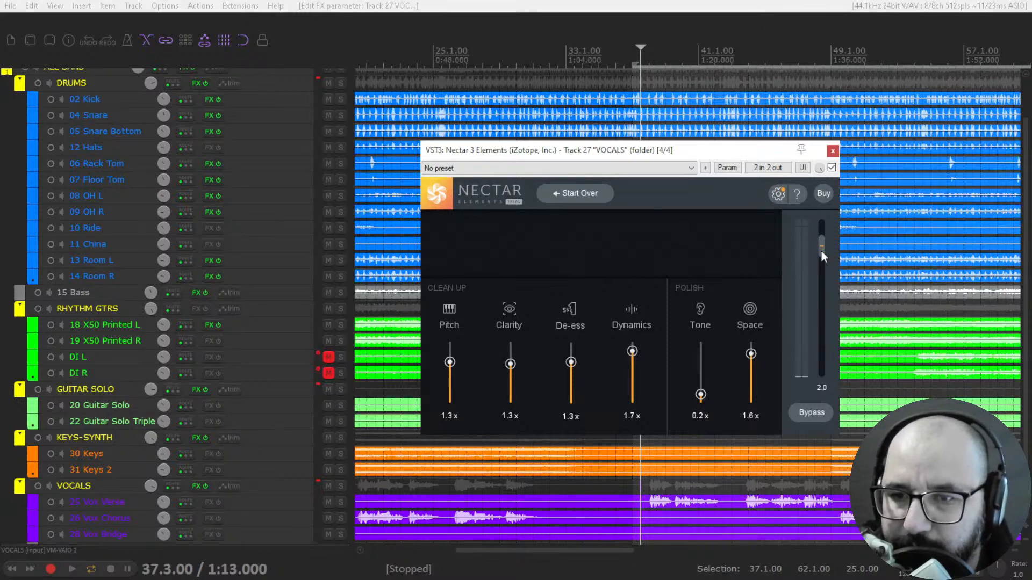
pyautogui.press('space')
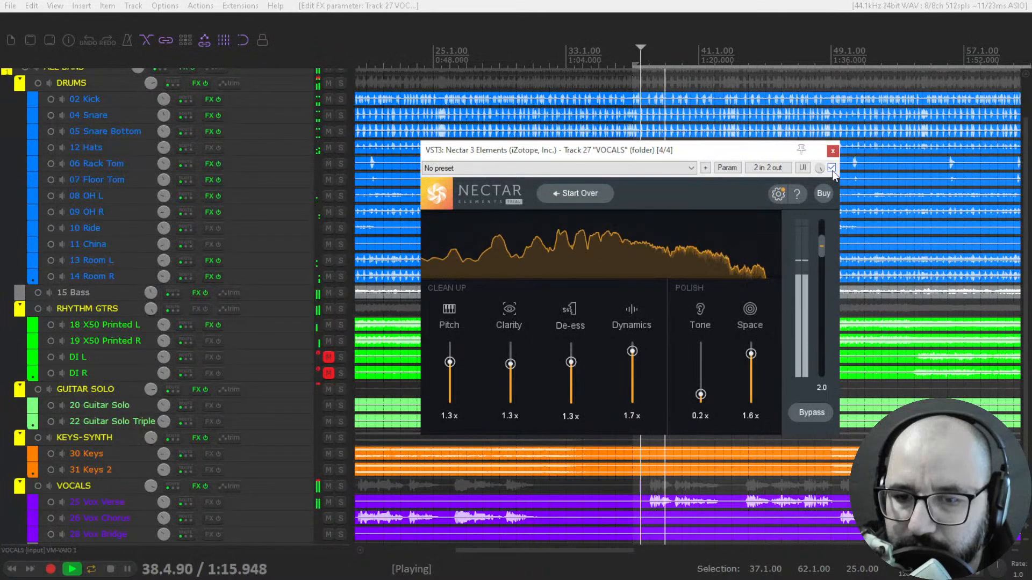
pyautogui.moveTo(571, 362); pyautogui.dragTo(572, 373)
pyautogui.moveTo(450, 362); pyautogui.dragTo(450, 412)
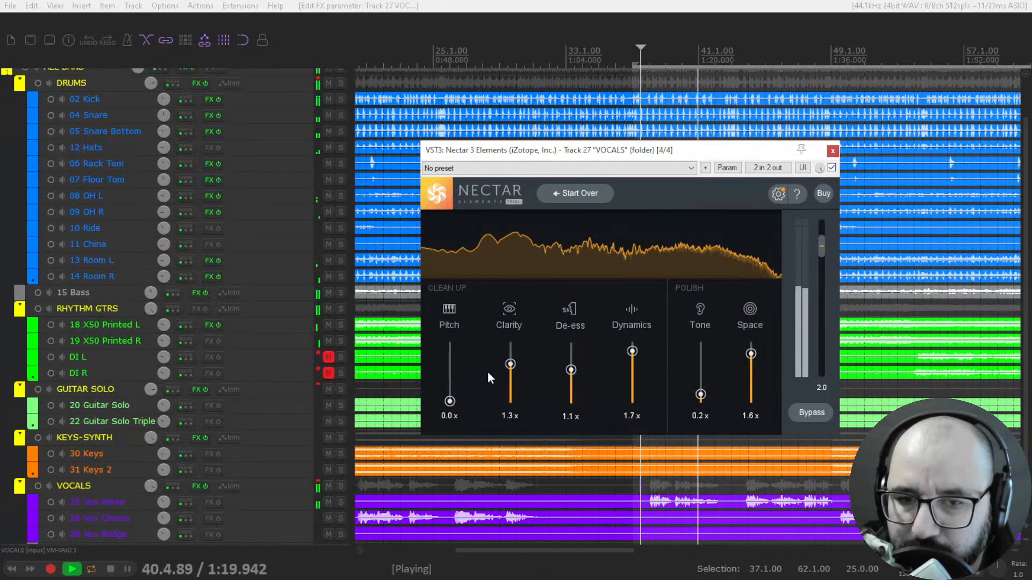
pyautogui.moveTo(701, 394); pyautogui.dragTo(707, 365)
pyautogui.press('space')
# - Play the full mix from 38.1.00 and compare it with Nectar 3 Elements bypassed and active
pyautogui.click(648, 68)
pyautogui.press('space')
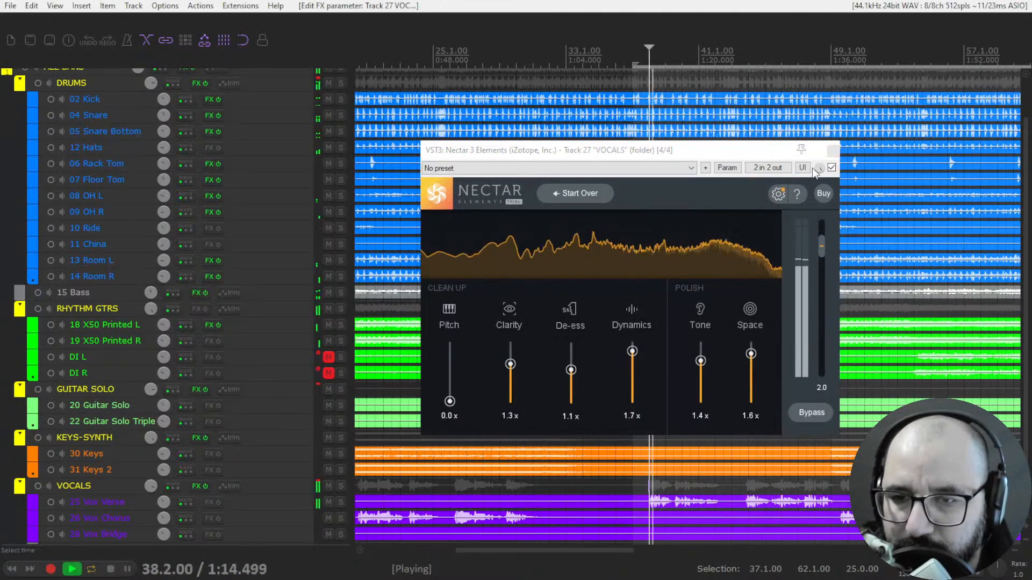
pyautogui.click(832, 168)
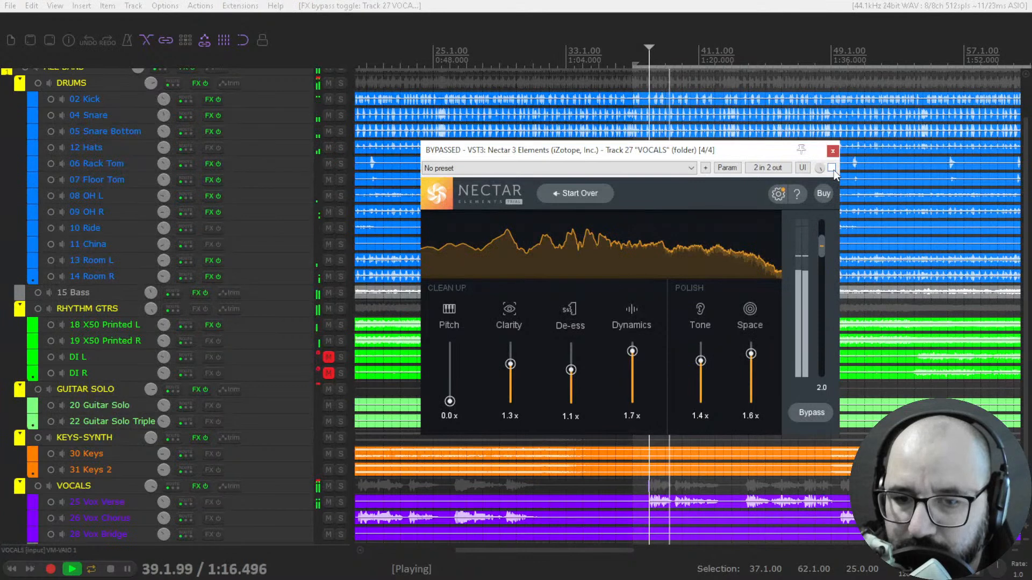
pyautogui.click(831, 168)
# - Set Nectar's Dynamics to 1.5x, De-ess to 1.2x and output gain to 1.7
pyautogui.moveTo(633, 351); pyautogui.dragTo(634, 362)
pyautogui.moveTo(826, 241); pyautogui.dragTo(825, 242)
pyautogui.press('space')
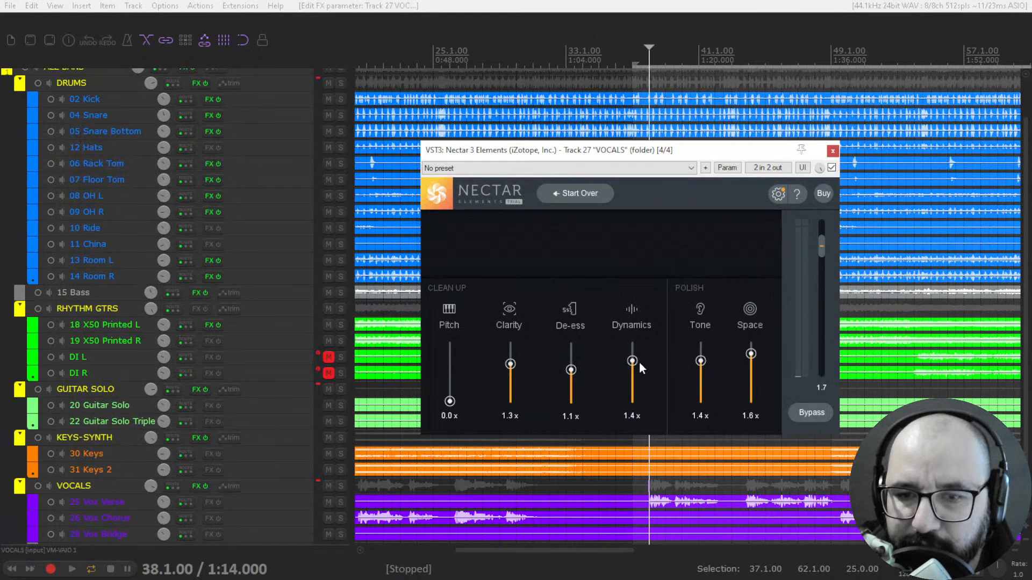
pyautogui.moveTo(634, 360); pyautogui.dragTo(634, 357)
pyautogui.moveTo(573, 368); pyautogui.dragTo(574, 365)
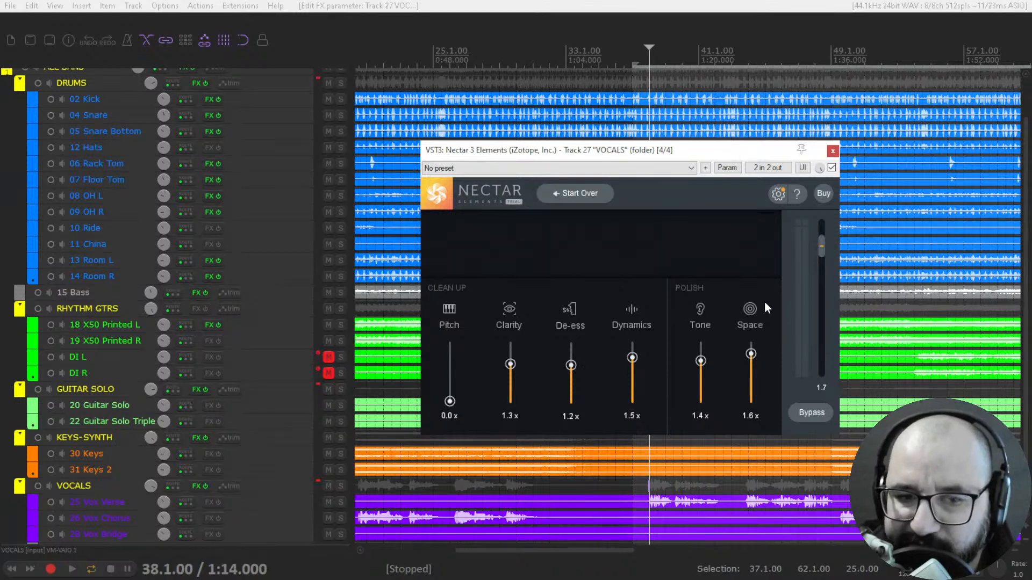
# - Bypass Nectar 3 Elements on the VOCALS folder and close its window
pyautogui.click(832, 168)
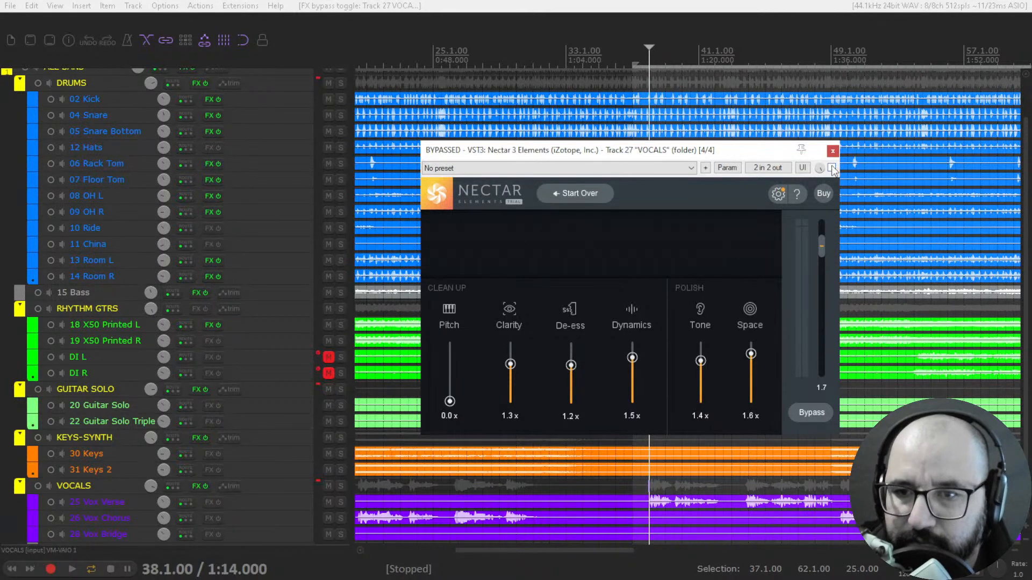
pyautogui.click(833, 153)
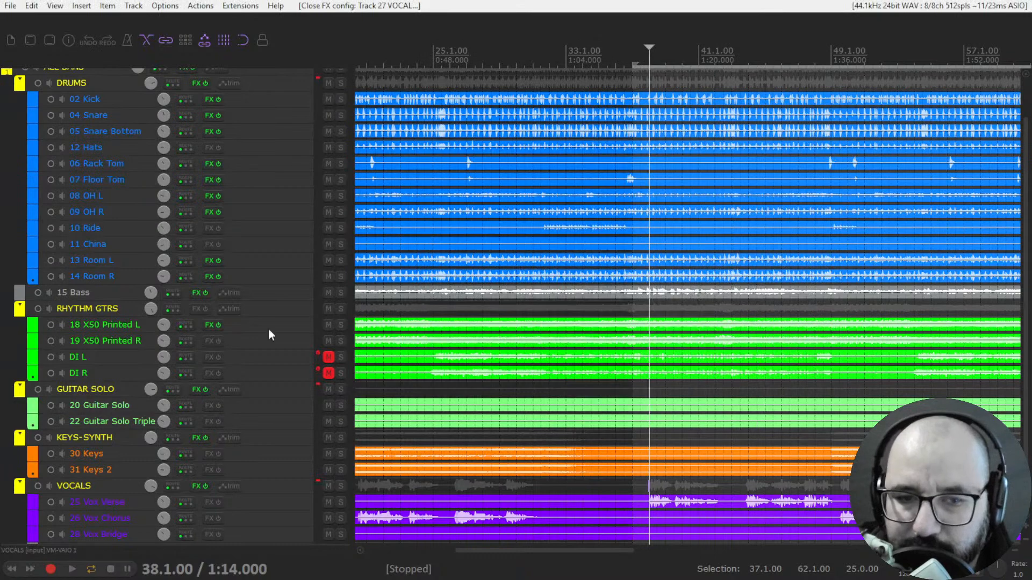
# - Open the FX window with Orb Synth on the unnamed track below the vocal tracks
pyautogui.scroll(-3, 277, 377)
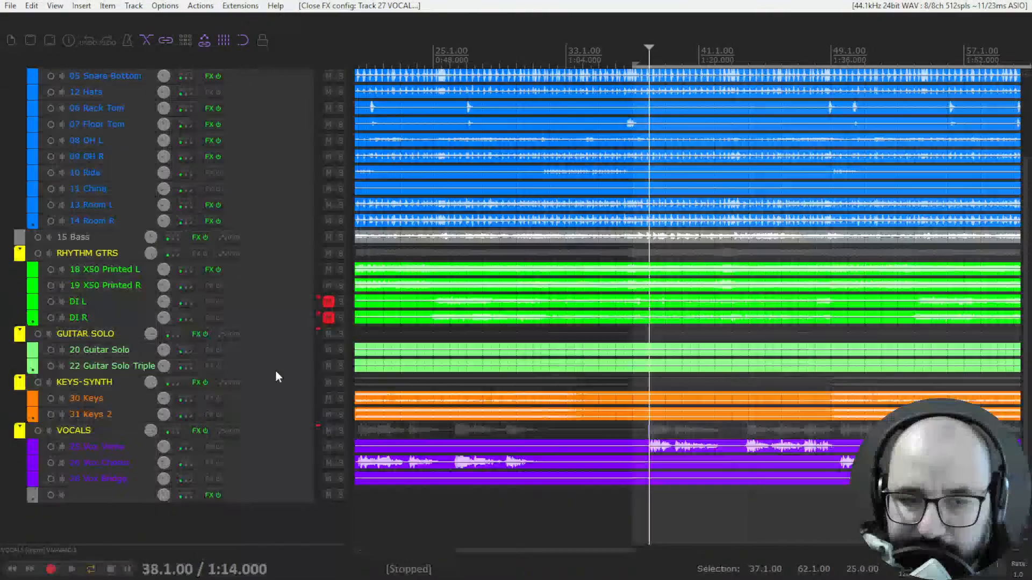
pyautogui.click(207, 495)
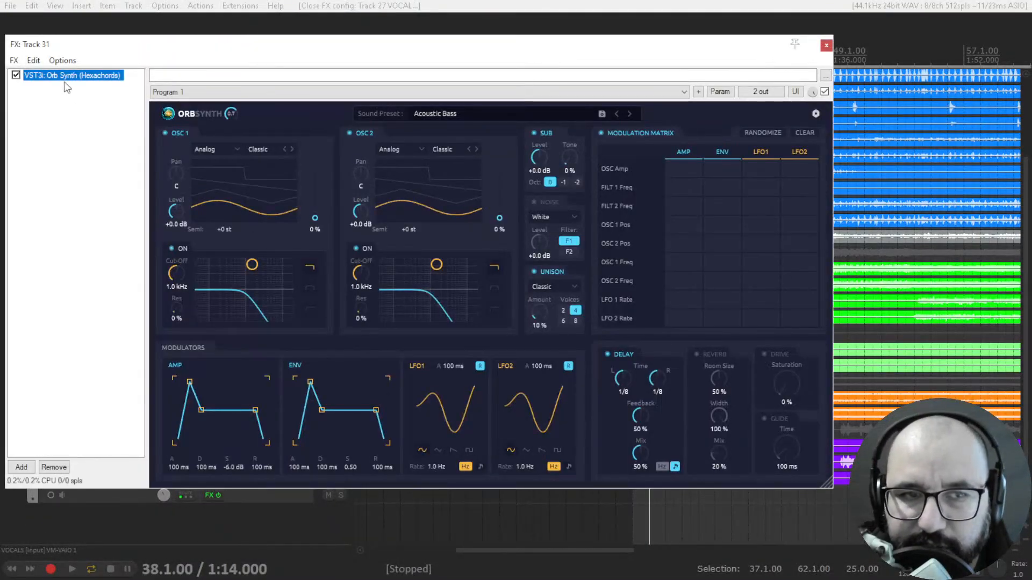
pyautogui.scroll(-4, 909, 400)
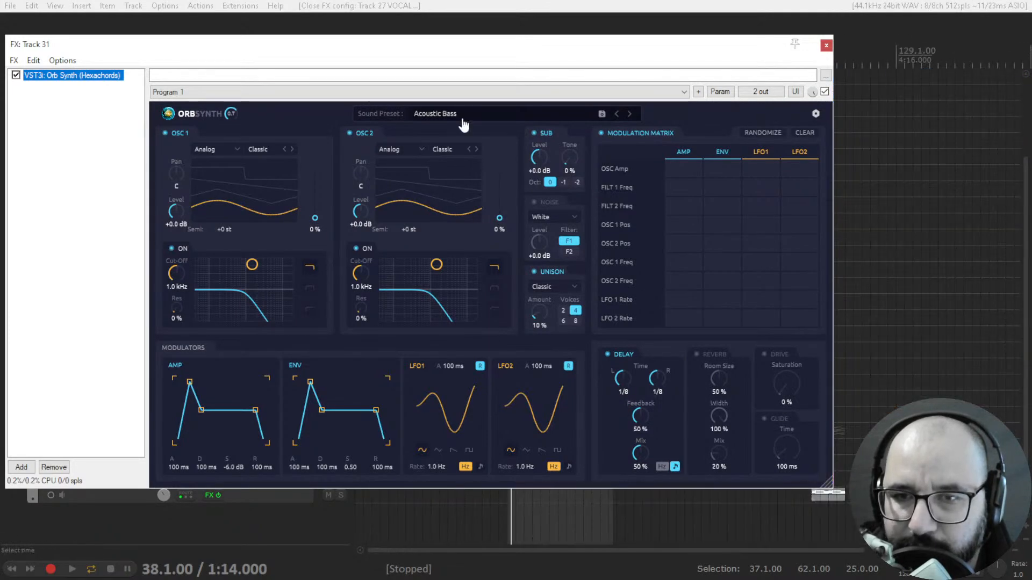
# - Float Orb Synth in its own window and close the FX chain of Track 31
pyautogui.doubleClick(83, 76)
pyautogui.click(826, 46)
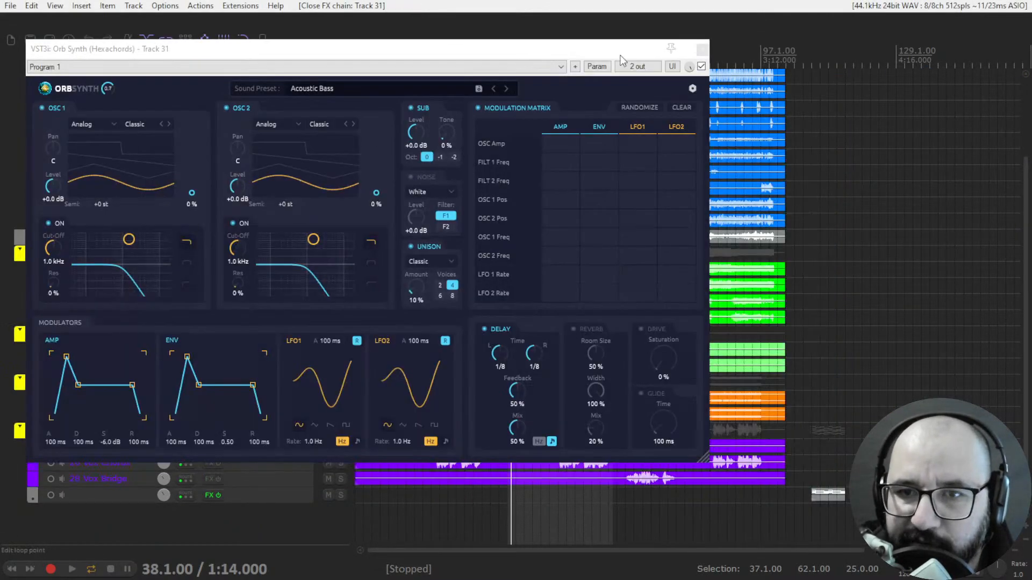
# - Set the time selection from 109.1.00 to 117.1.00 over the synth track's item, moving the Orb Synth window out of the way
pyautogui.click(826, 76)
pyautogui.scroll(3, 827, 76)
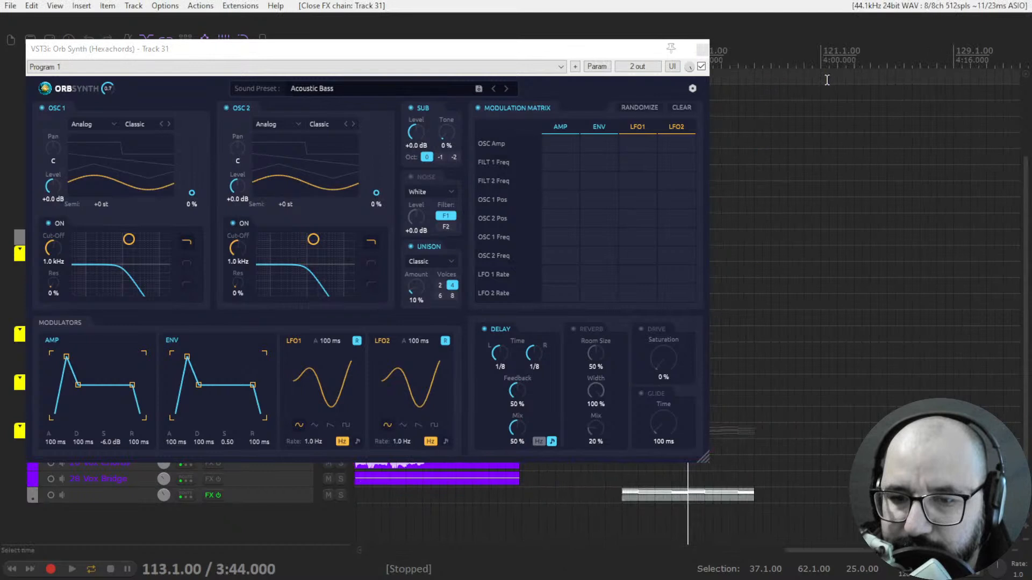
pyautogui.scroll(2, 827, 76)
pyautogui.moveTo(594, 51); pyautogui.dragTo(336, 96)
pyautogui.moveTo(503, 76); pyautogui.dragTo(872, 76)
pyautogui.moveTo(280, 82); pyautogui.dragTo(795, 66)
pyautogui.moveTo(679, 75); pyautogui.dragTo(690, 70)
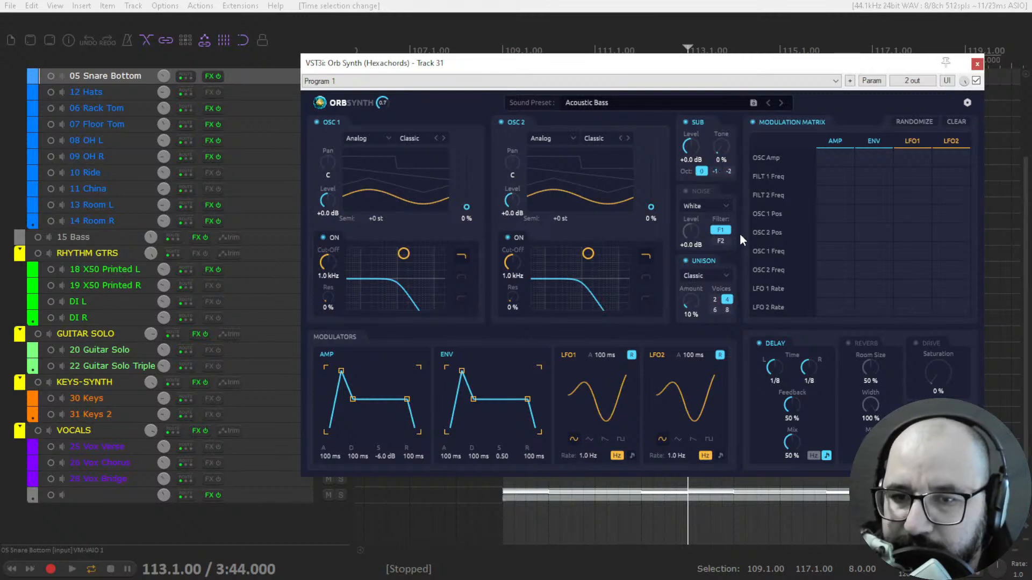
# - Check Orb Synth's unison types and raise the Drive saturation to 5%
pyautogui.click(704, 220)
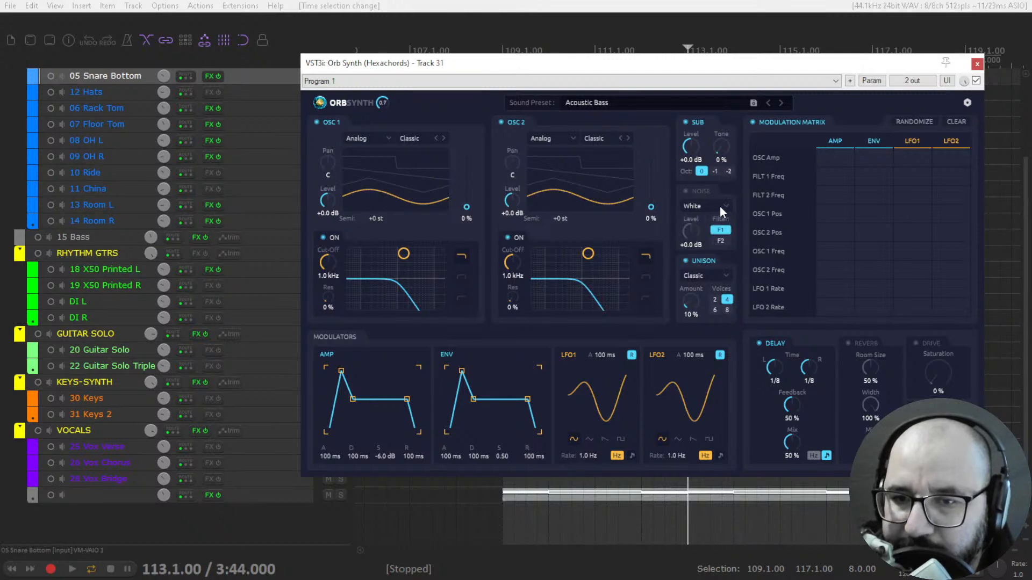
pyautogui.click(714, 275)
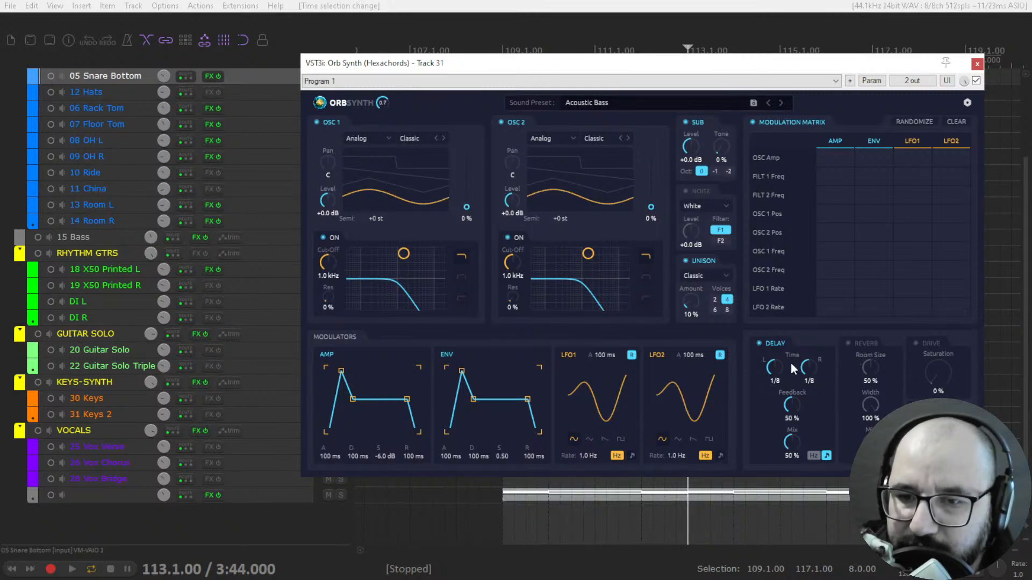
pyautogui.moveTo(940, 379)
pyautogui.mouseDown()
pyautogui.moveTo(947, 307)
pyautogui.moveTo(937, 368)
pyautogui.mouseUp()
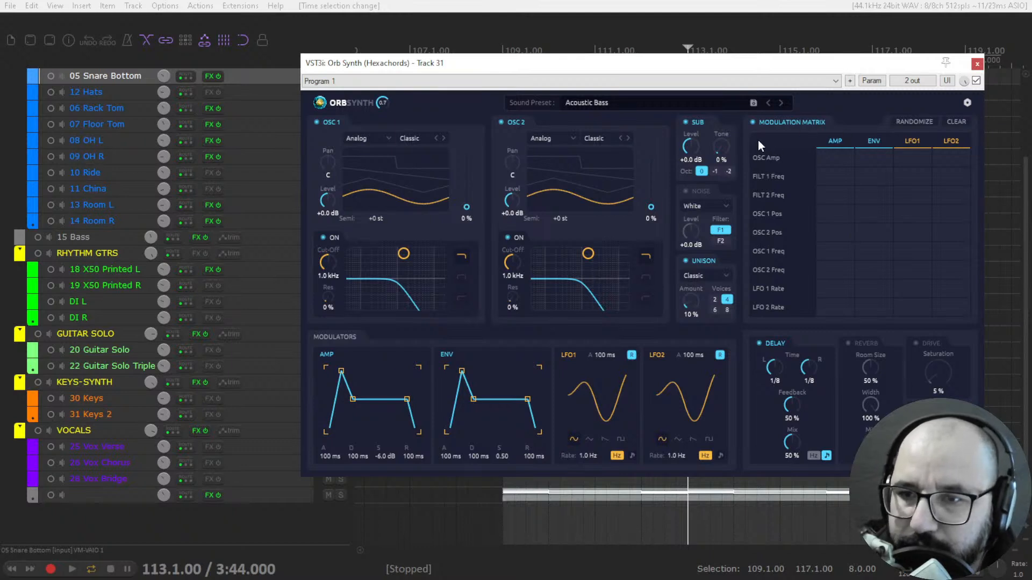
# - Open Orb Synth's sound preset browser and look through the Chords, Lead, Bass and Pads categories, then list all presets
pyautogui.click(612, 104)
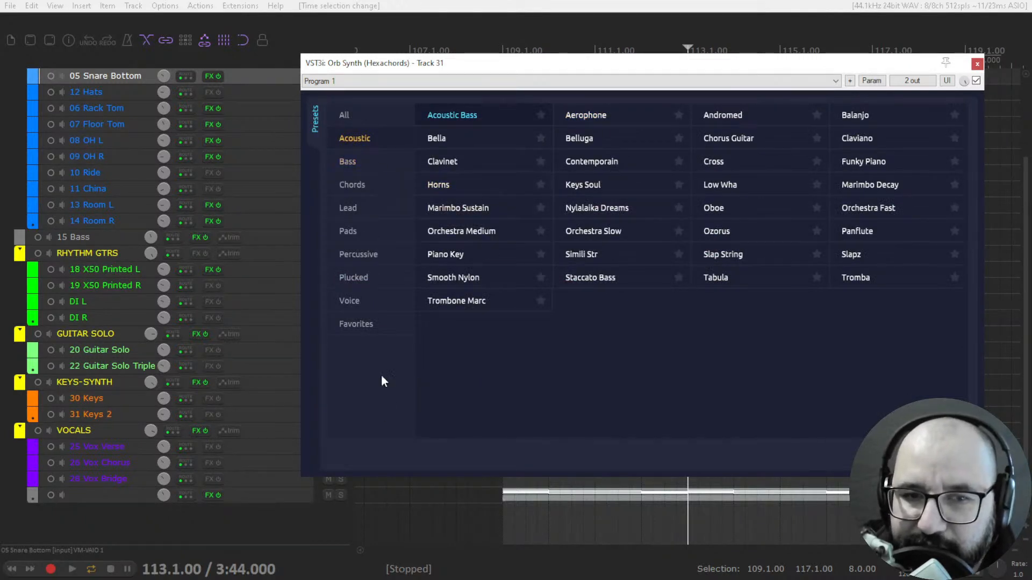
pyautogui.click(377, 187)
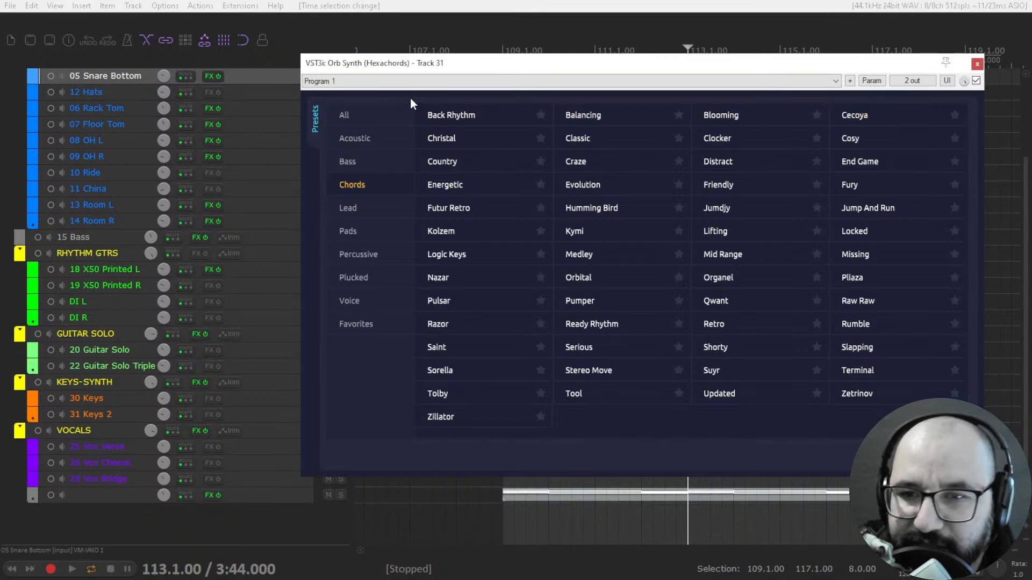
pyautogui.click(368, 208)
pyautogui.click(366, 188)
pyautogui.click(365, 167)
pyautogui.click(367, 235)
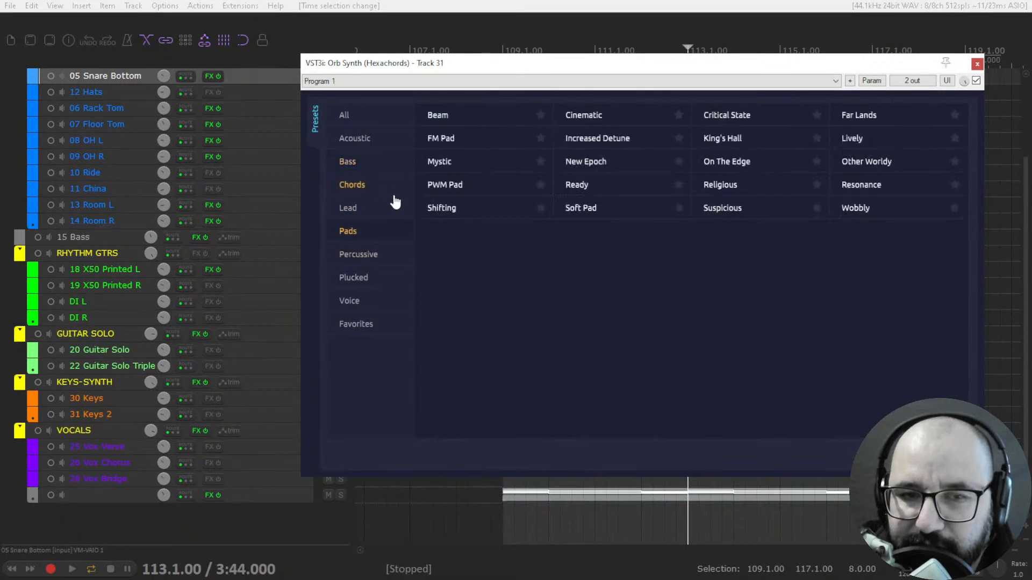
pyautogui.click(355, 117)
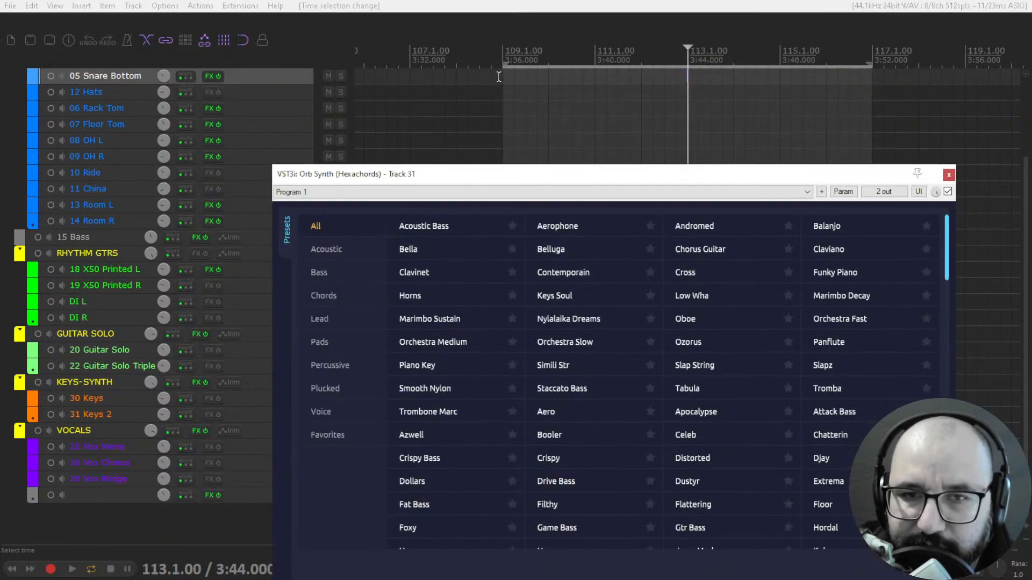
# - Load the Acoustic Bass preset and play the time selection from 109.1.00, keeping the preset browser in view
pyautogui.click(508, 61)
pyautogui.click(503, 73)
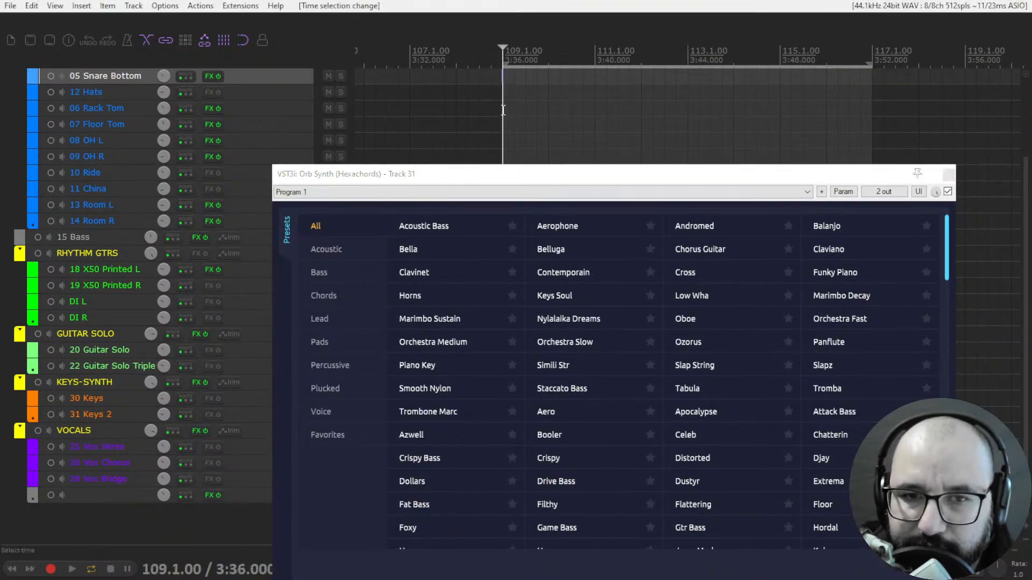
pyautogui.click(443, 230)
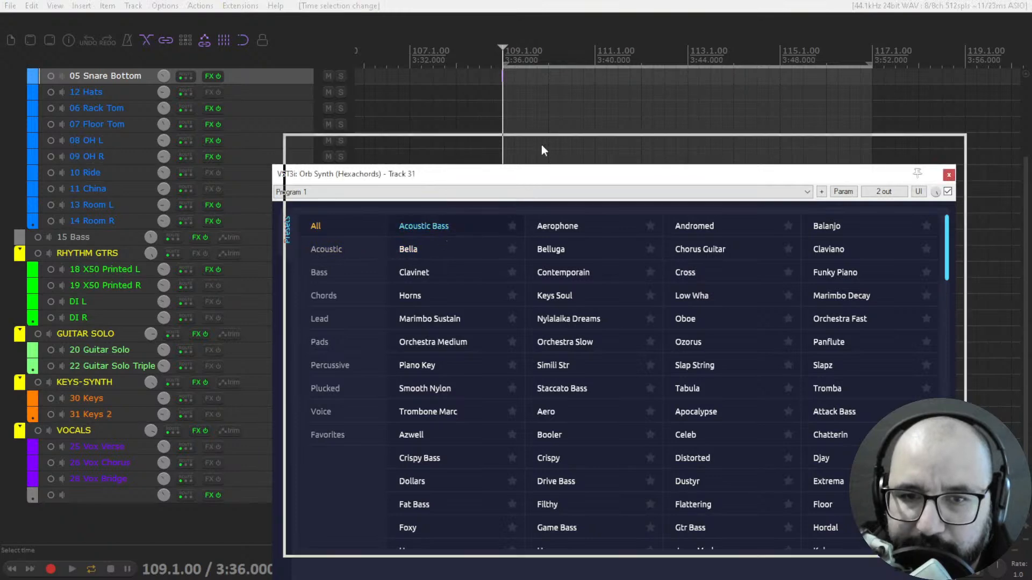
pyautogui.moveTo(531, 173); pyautogui.dragTo(559, 80)
pyautogui.press('space')
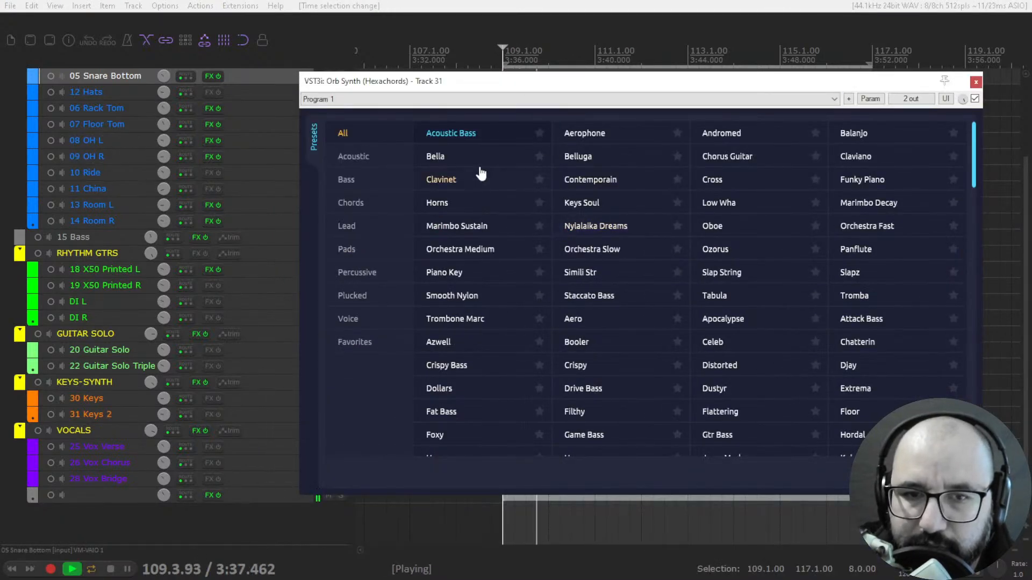
# - Audition the Bella, Clavinet, Horns, Marimbo Sustain and Piano Key presets during playback
pyautogui.click(453, 160)
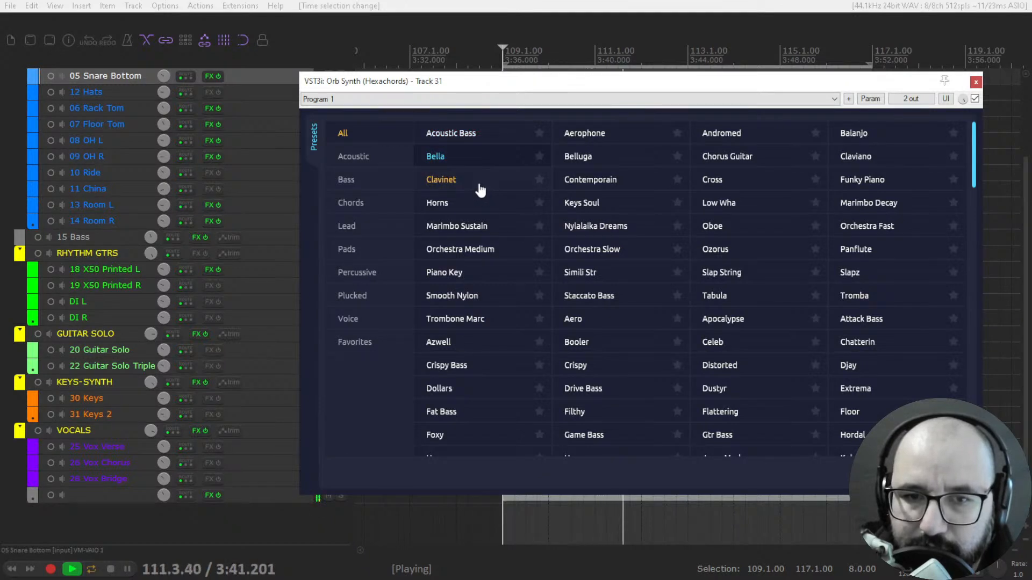
pyautogui.click(480, 187)
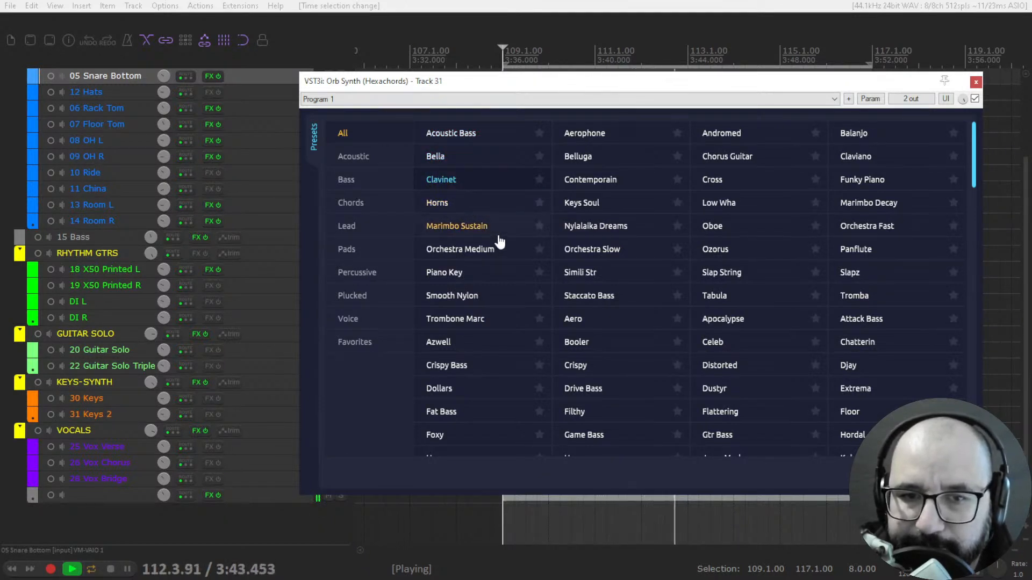
pyautogui.click(488, 208)
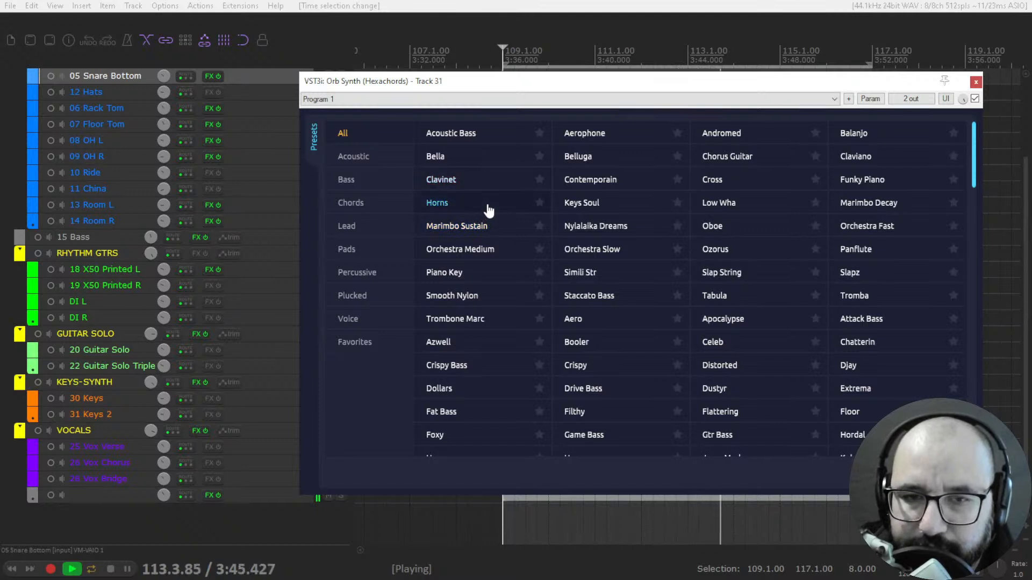
pyautogui.click(492, 228)
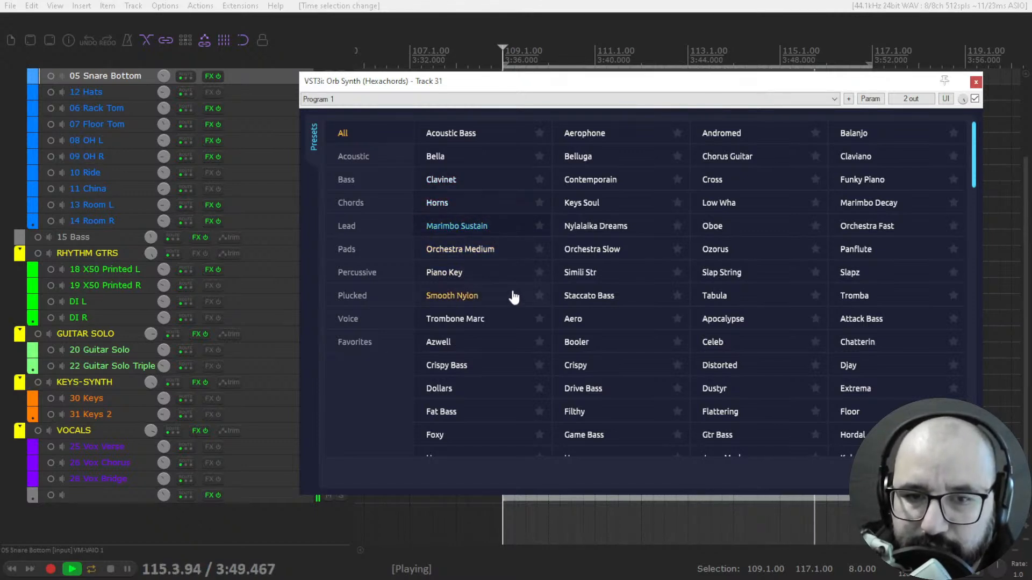
pyautogui.click(492, 274)
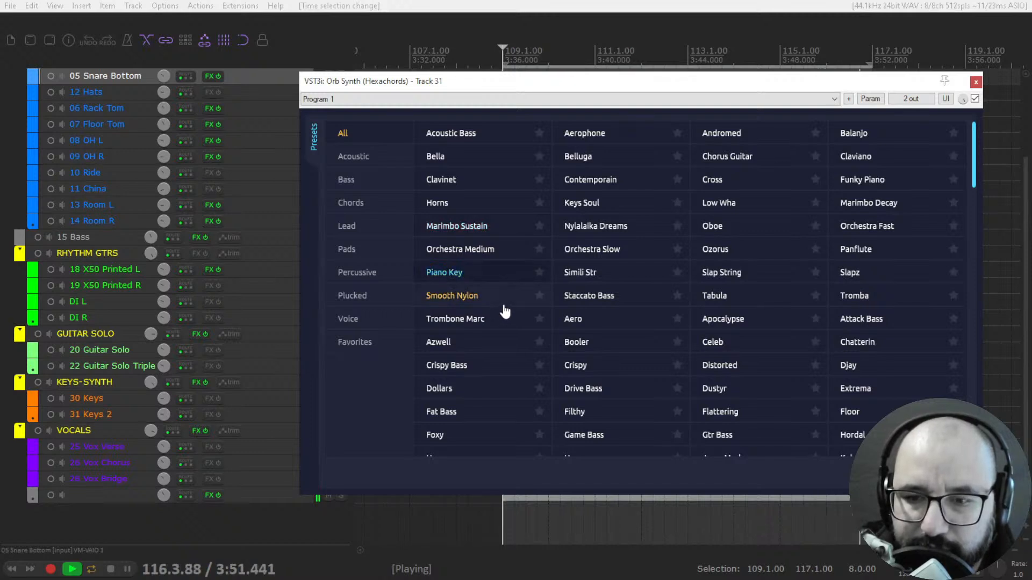
# - Audition the Crispy Bass and Fat Bass presets, followed by Keys Soul from the Acoustic category
pyautogui.click(491, 369)
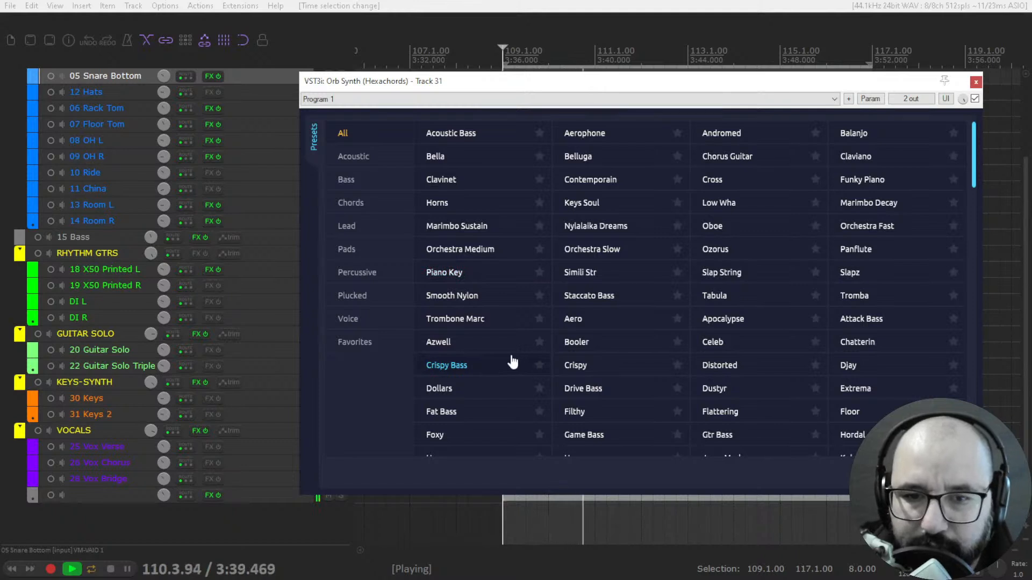
pyautogui.scroll(-1, 507, 370)
pyautogui.click(498, 379)
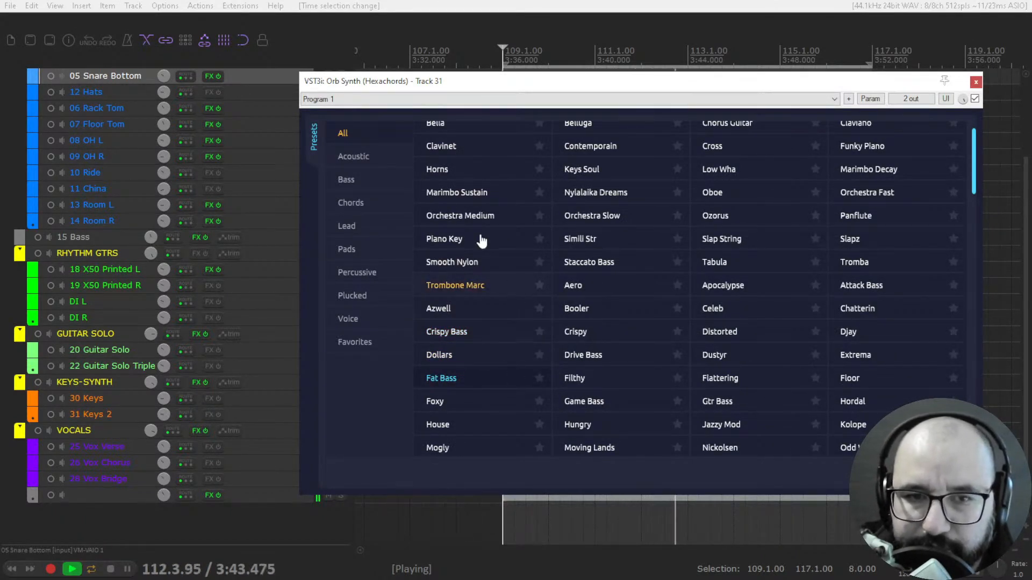
pyautogui.click(344, 157)
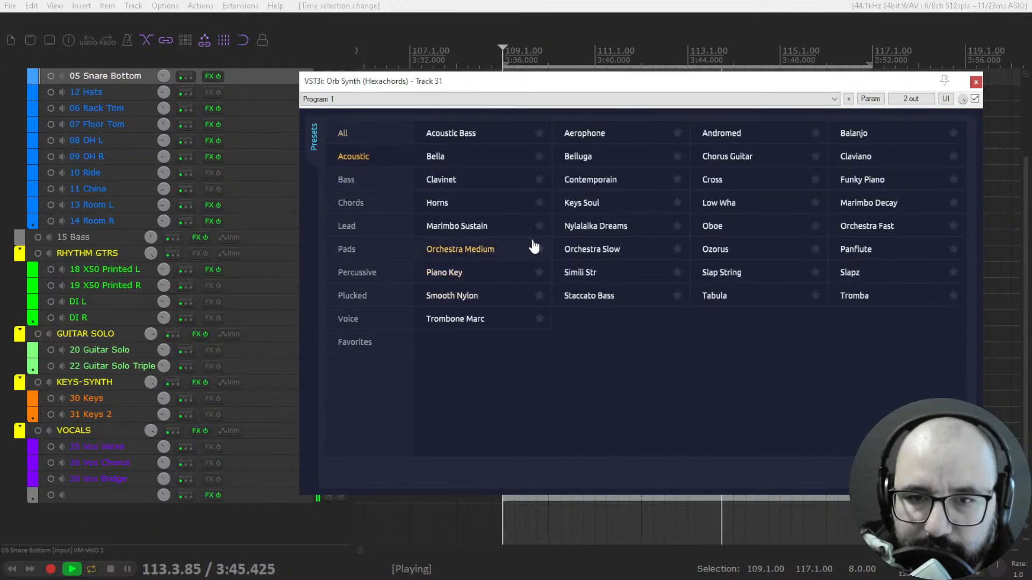
pyautogui.click(594, 207)
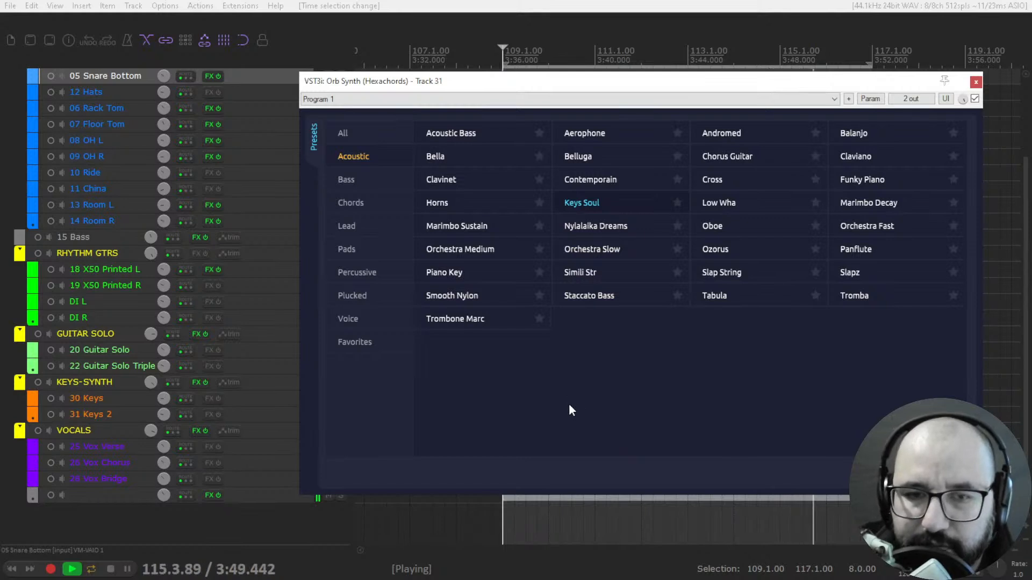
# - Audition the Back Rhythm, Country, Energetic, Logic Keys, Pulsar and Evolution presets from the Chords category, restarting playback before Pulsar is heard
pyautogui.click(373, 204)
pyautogui.click(449, 134)
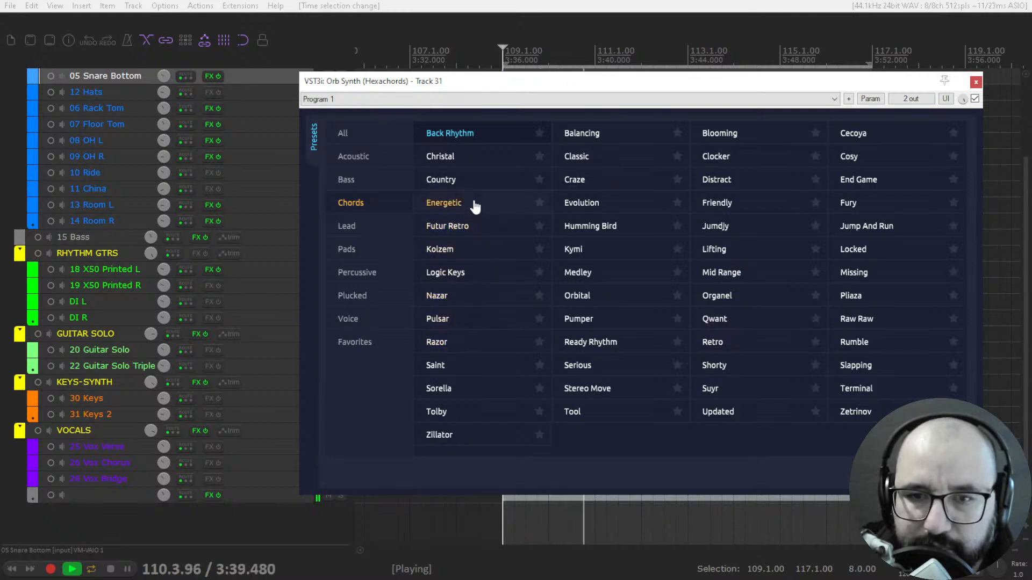
pyautogui.click(462, 183)
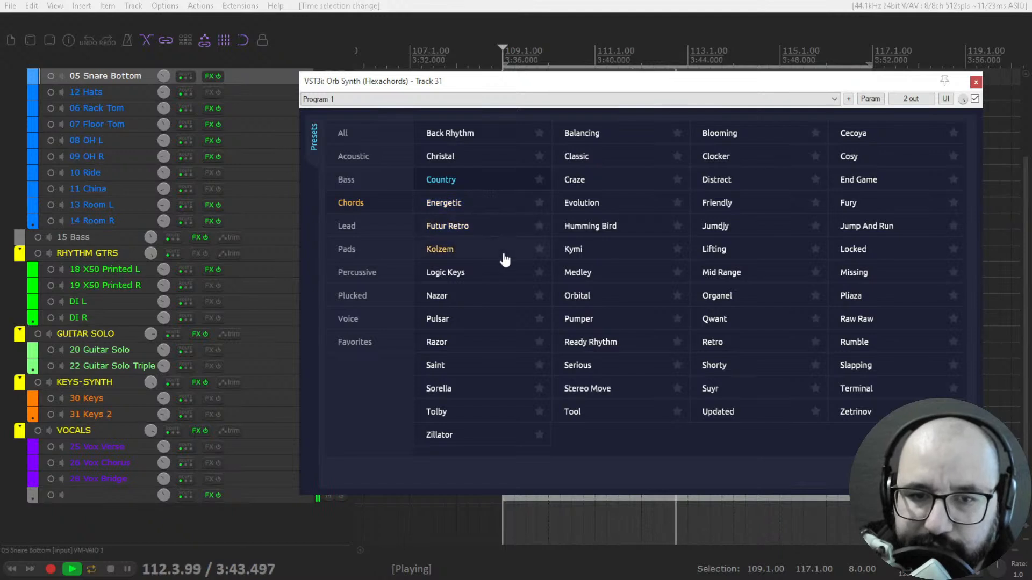
pyautogui.click(484, 206)
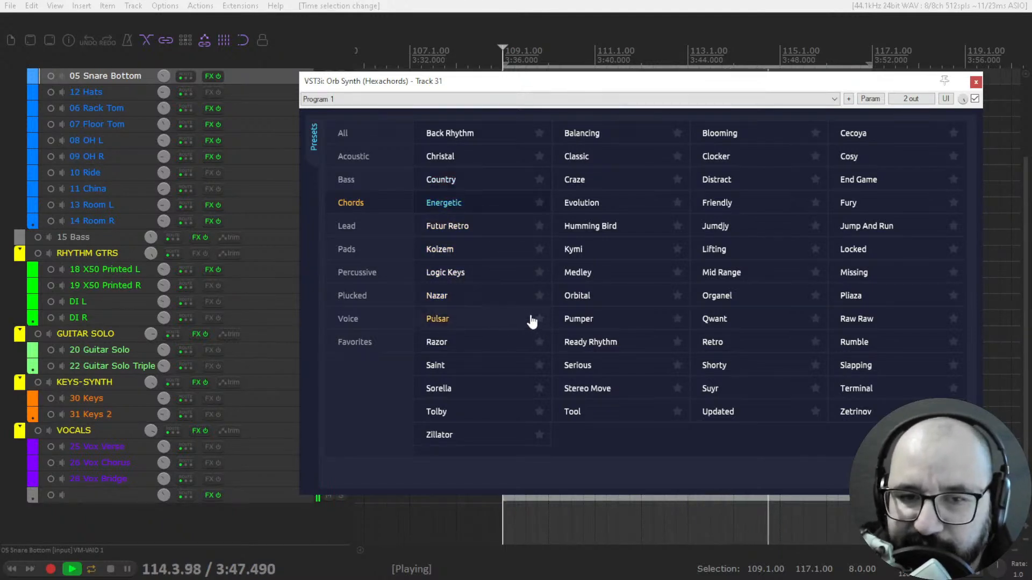
pyautogui.click(484, 279)
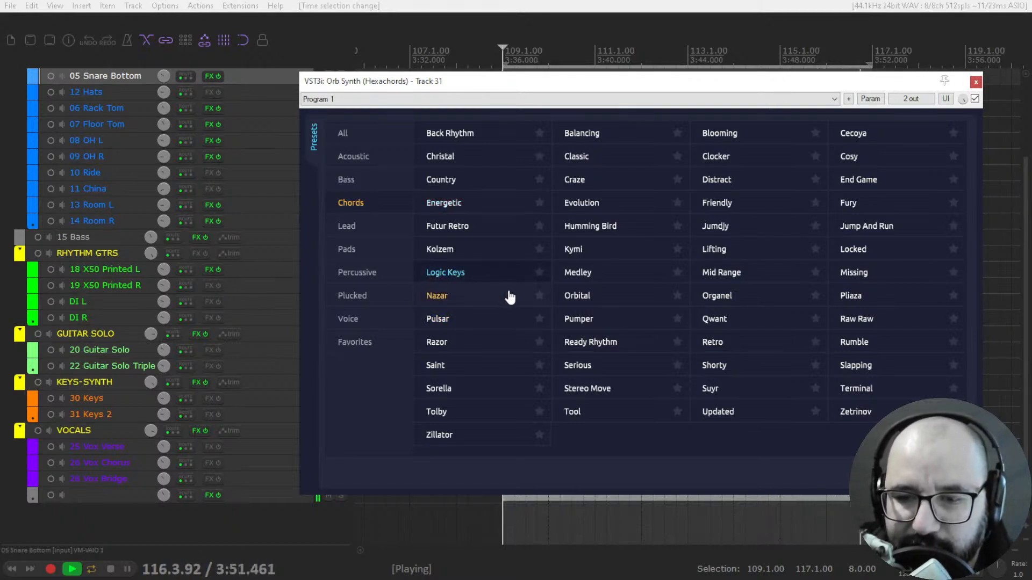
pyautogui.press('space')
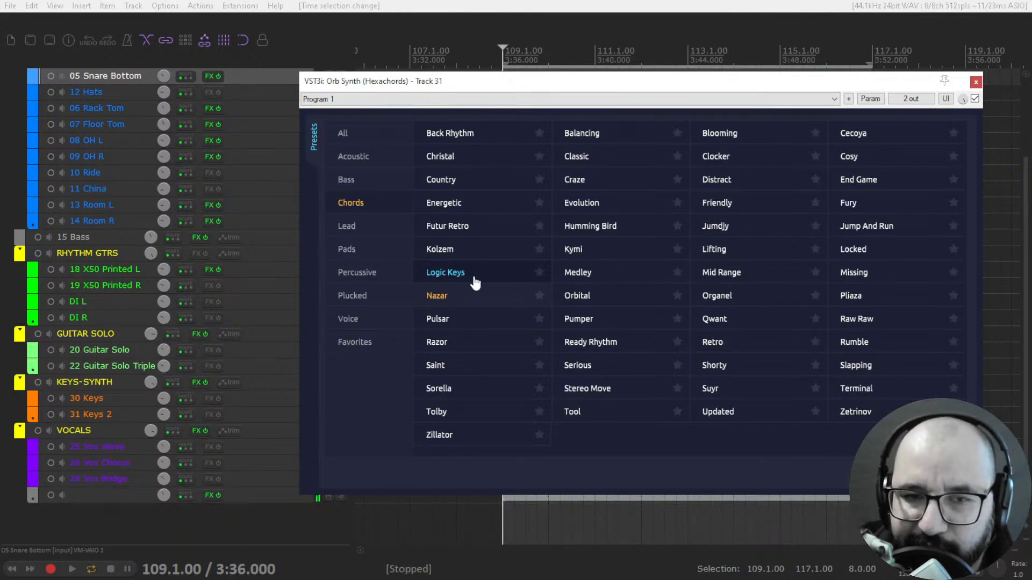
pyautogui.click(484, 325)
pyautogui.press('space')
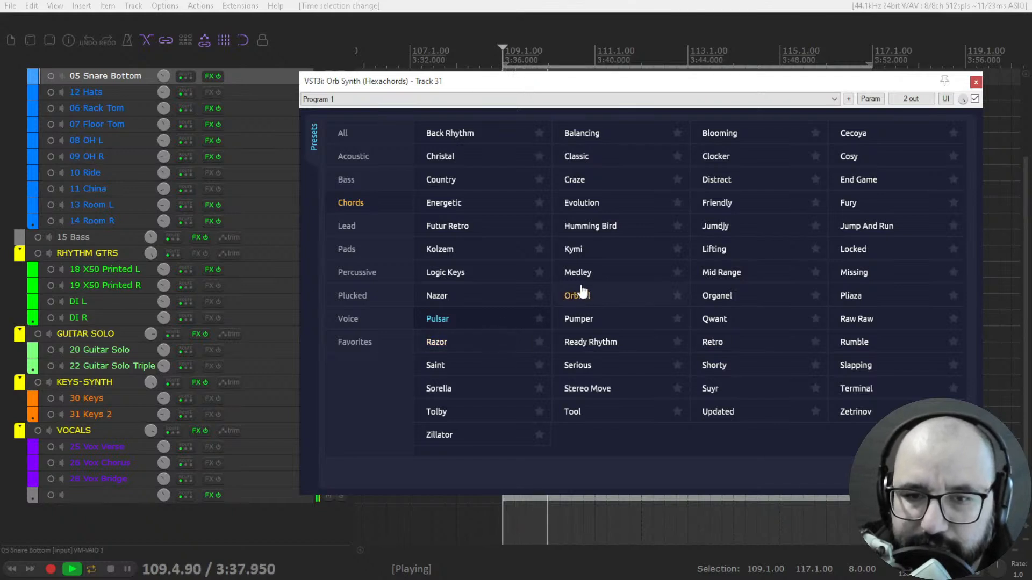
pyautogui.click(581, 203)
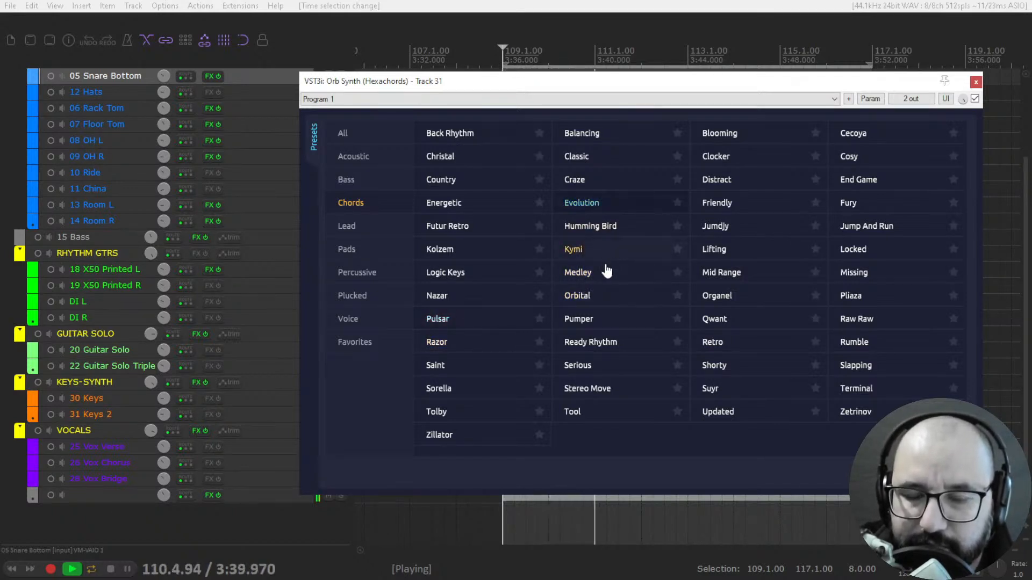
# - Audition the 80s Mood, Laika Leads and Santurion presets from the Lead category
pyautogui.click(363, 237)
pyautogui.click(446, 135)
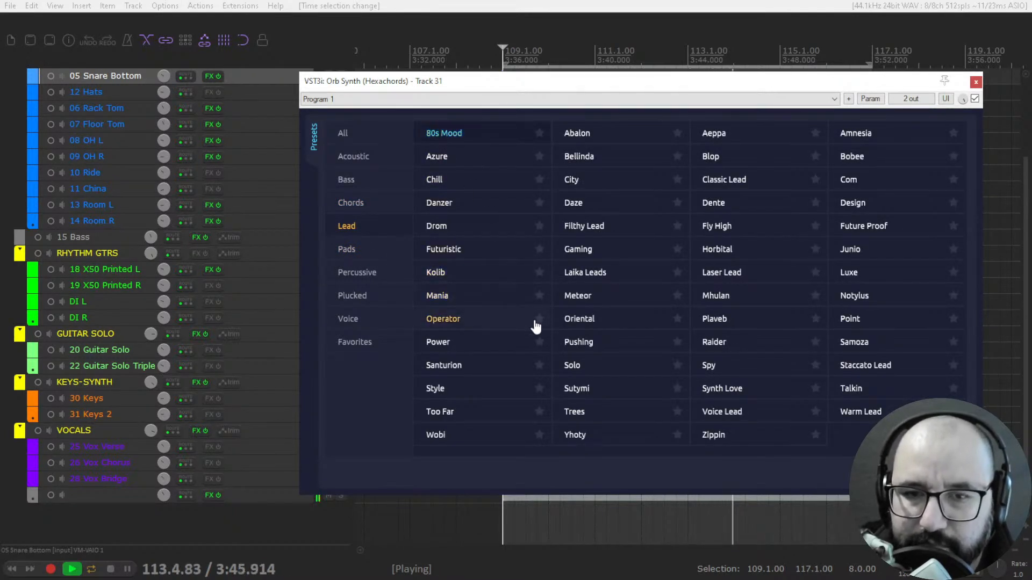
pyautogui.click(586, 275)
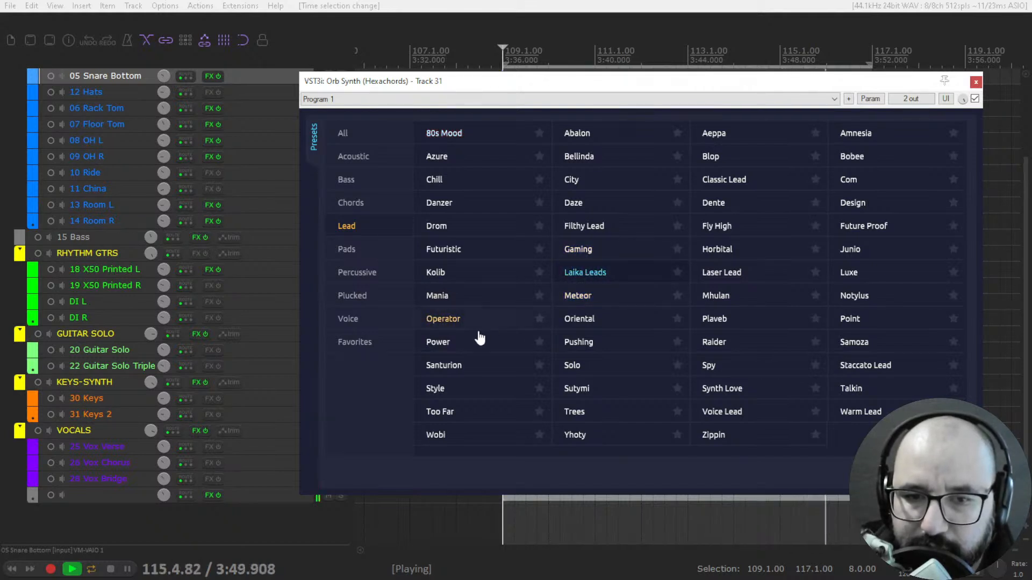
pyautogui.click(466, 368)
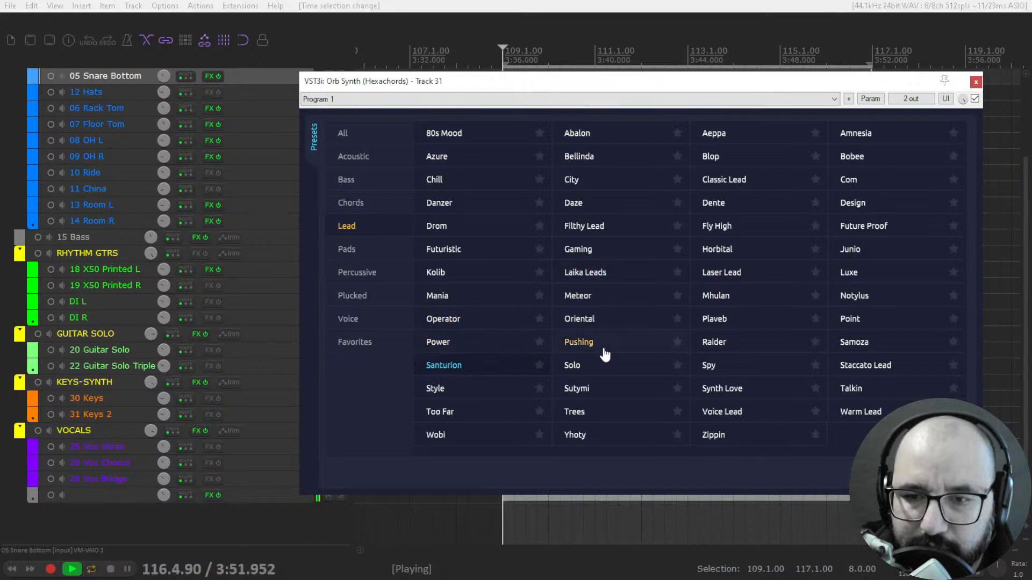
# - Audition the Beam, Cinematic and New Epoch presets from the Pads category
pyautogui.click(370, 253)
pyautogui.click(448, 135)
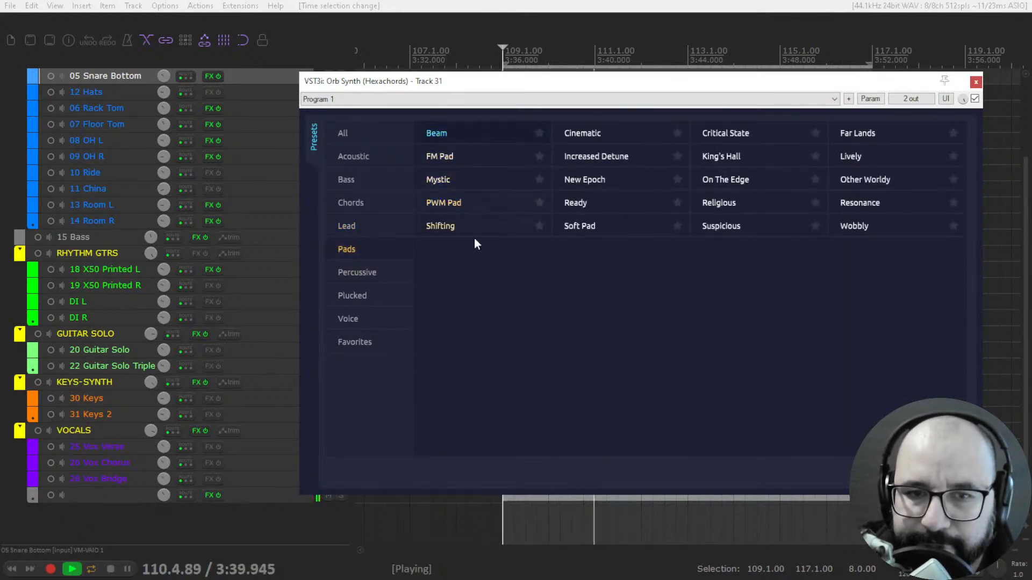
pyautogui.click(600, 136)
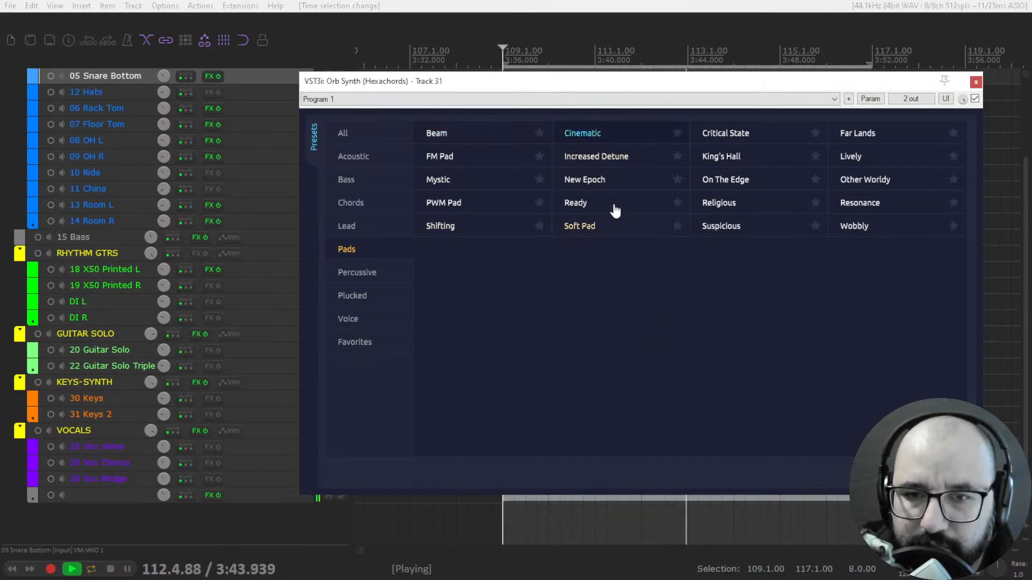
pyautogui.click(602, 185)
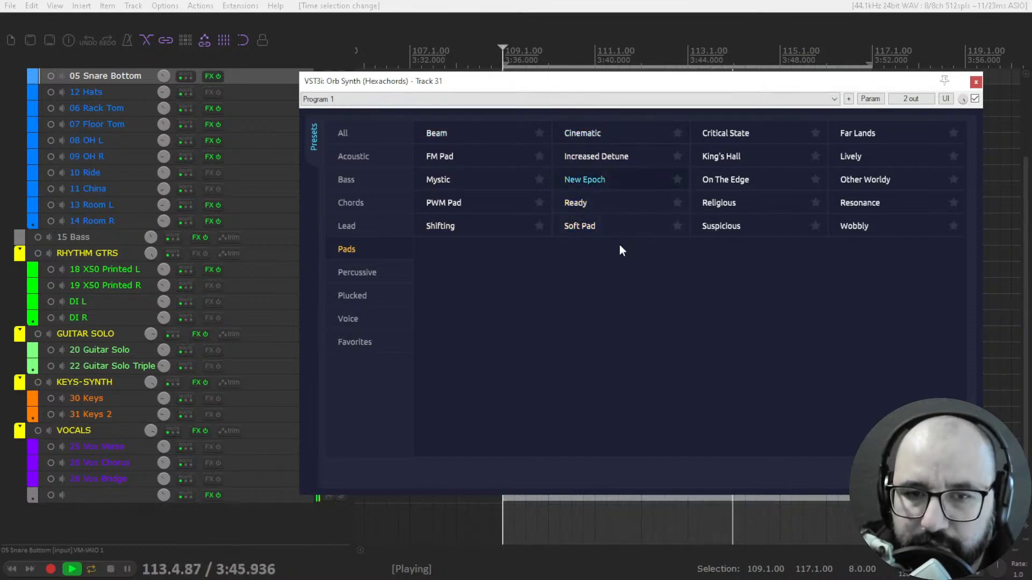
# - Audition the Soft Pad, Critical State and Far Lands presets from the Pads category
pyautogui.click(622, 227)
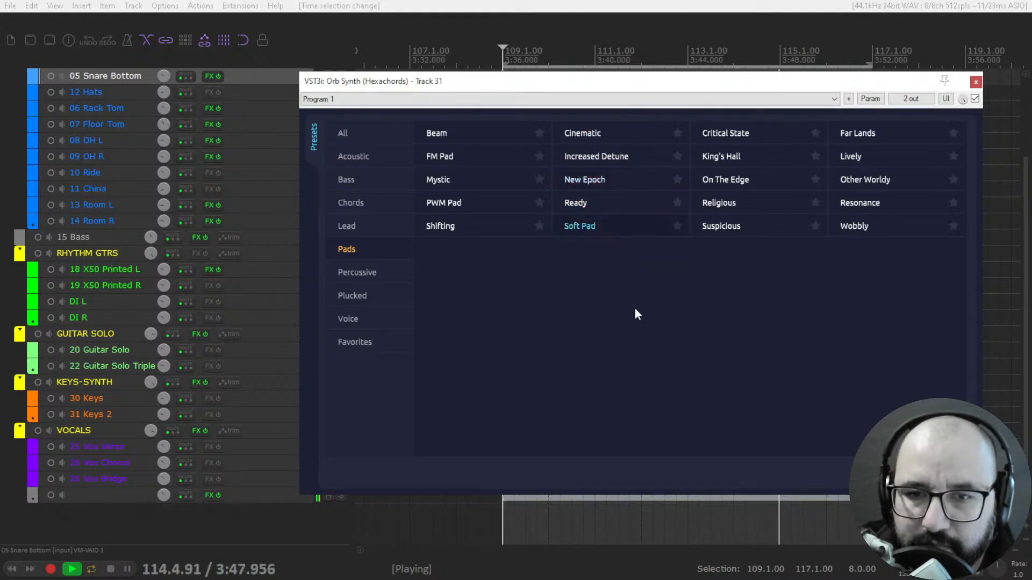
pyautogui.click(749, 139)
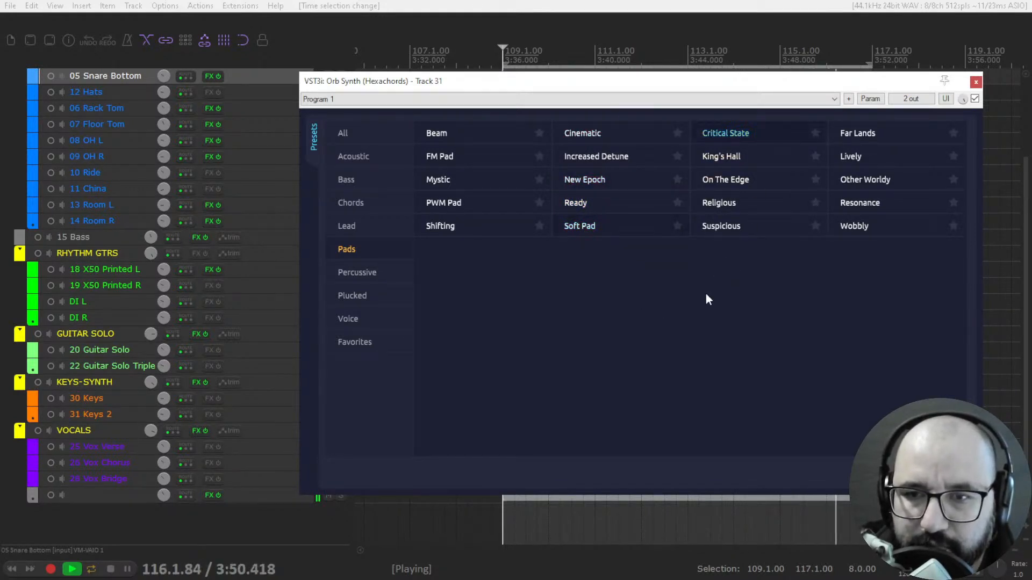
pyautogui.click(859, 136)
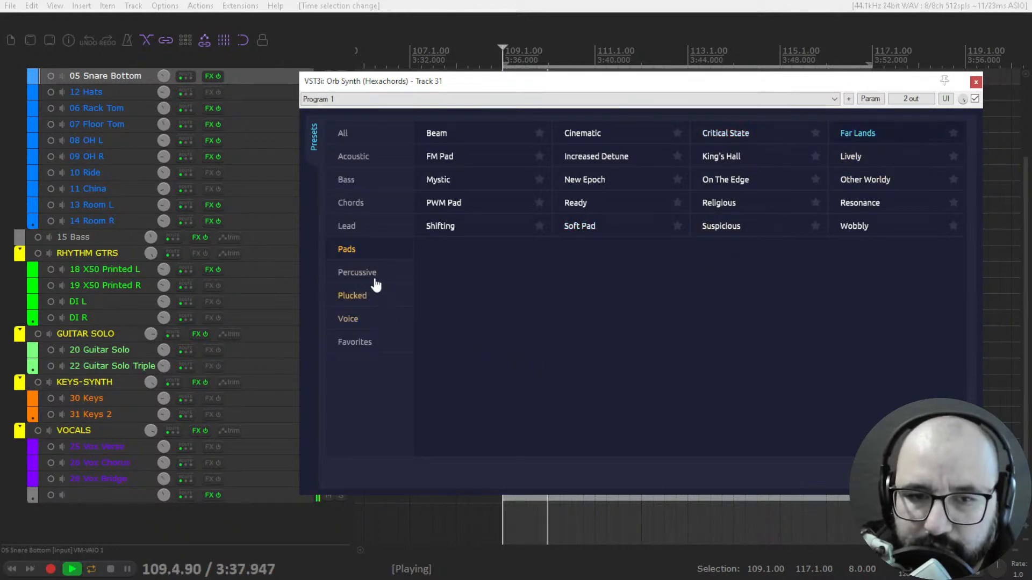
# - Audition the Big Kick, HH Closed and High Claps presets from the Percussive category, followed by Decaying from Plucked
pyautogui.click(400, 274)
pyautogui.click(448, 135)
pyautogui.click(583, 157)
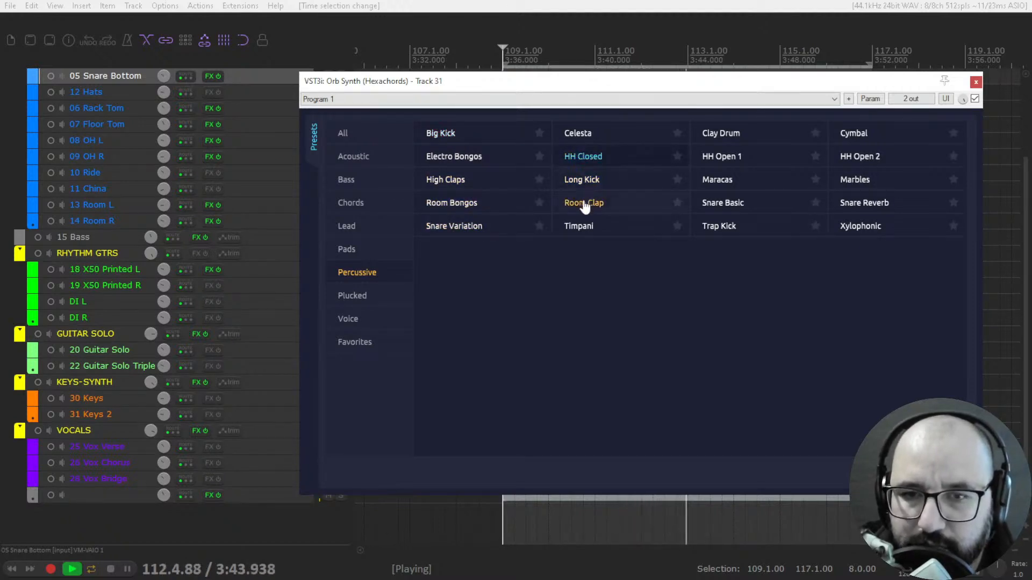
pyautogui.click(478, 183)
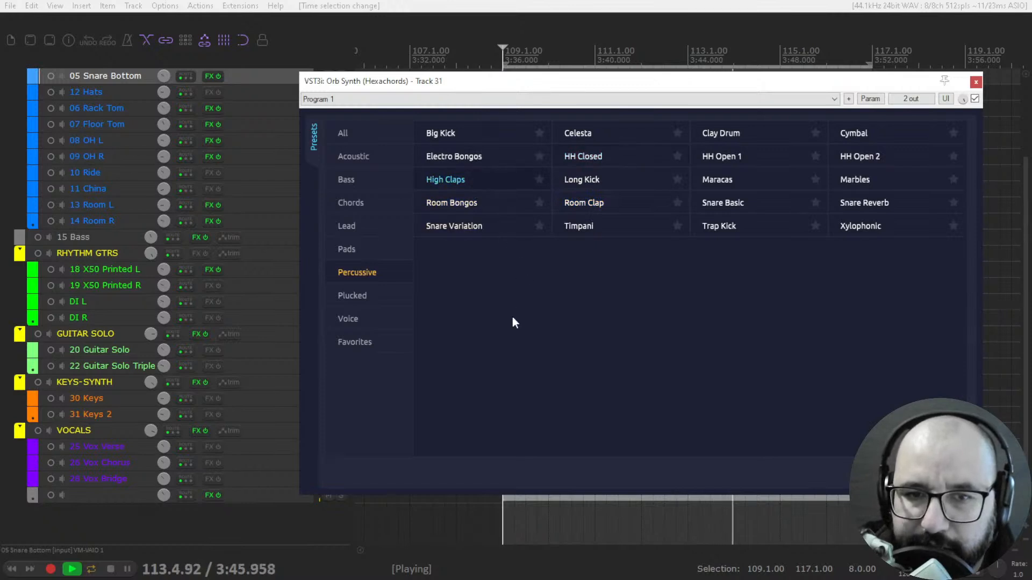
pyautogui.click(370, 298)
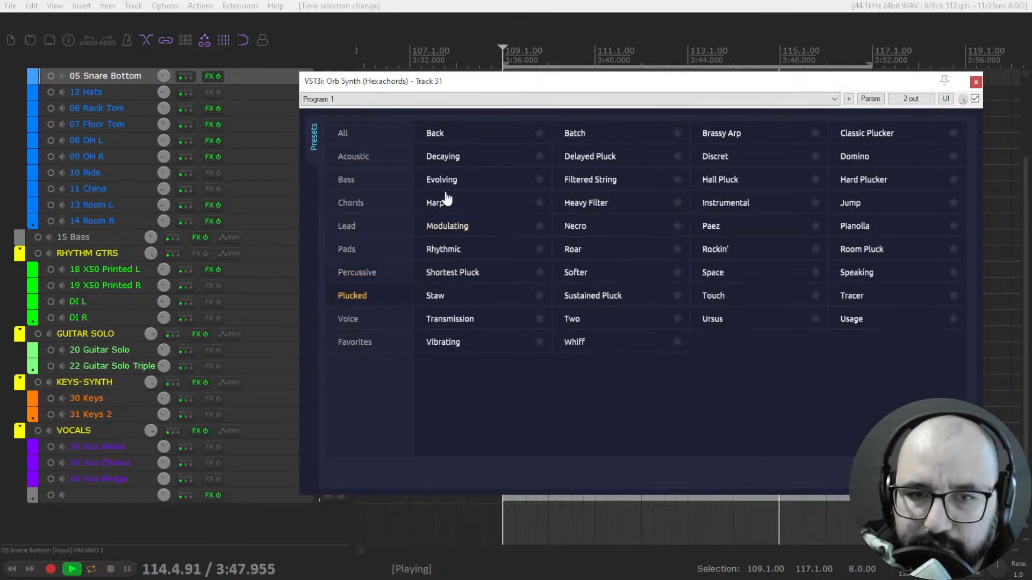
pyautogui.click(456, 159)
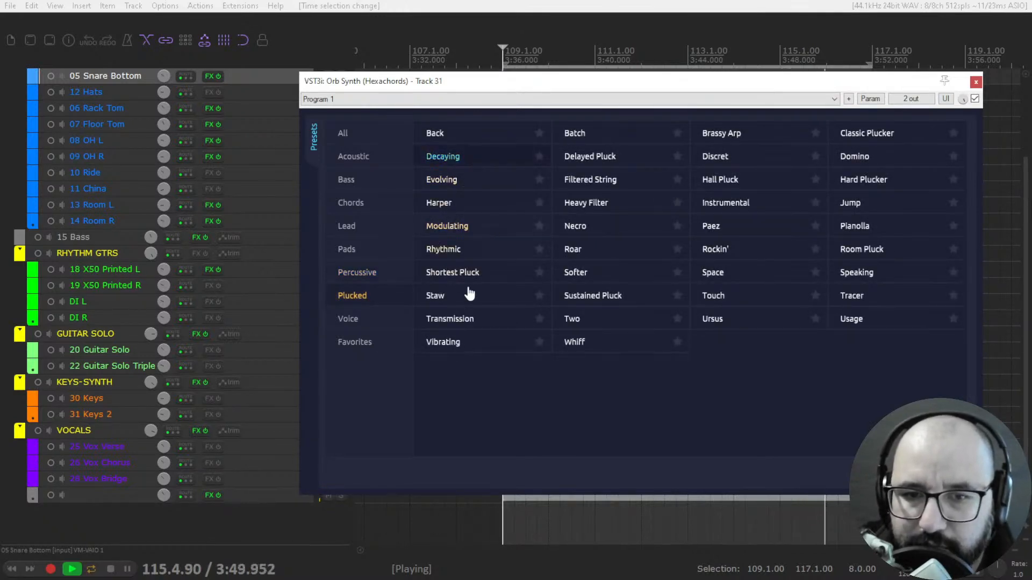
# - Audition the Alien, Wah Wah, Zupp and Ya Ya Ya presets from the Voice category
pyautogui.click(384, 321)
pyautogui.click(450, 139)
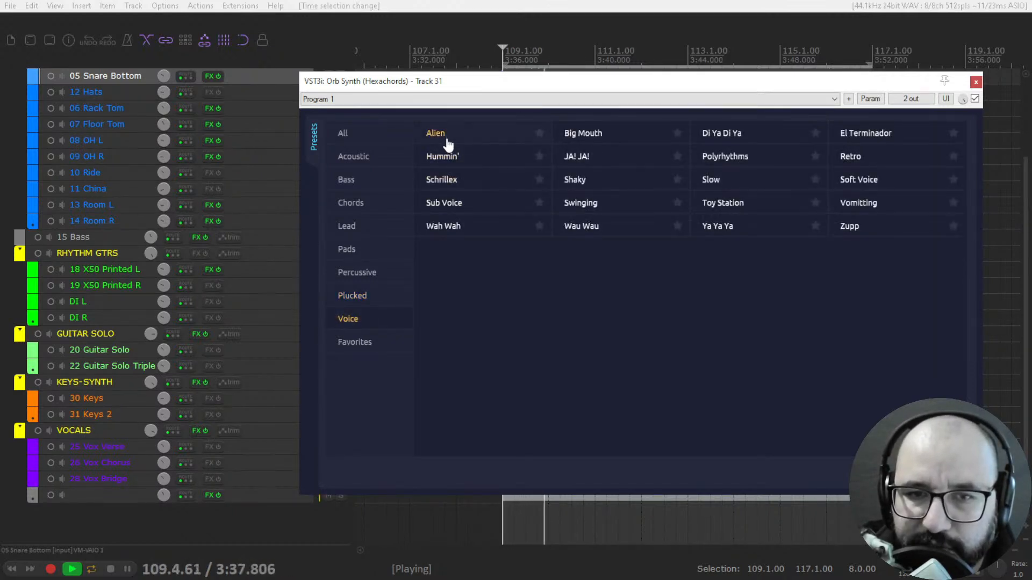
pyautogui.click(470, 225)
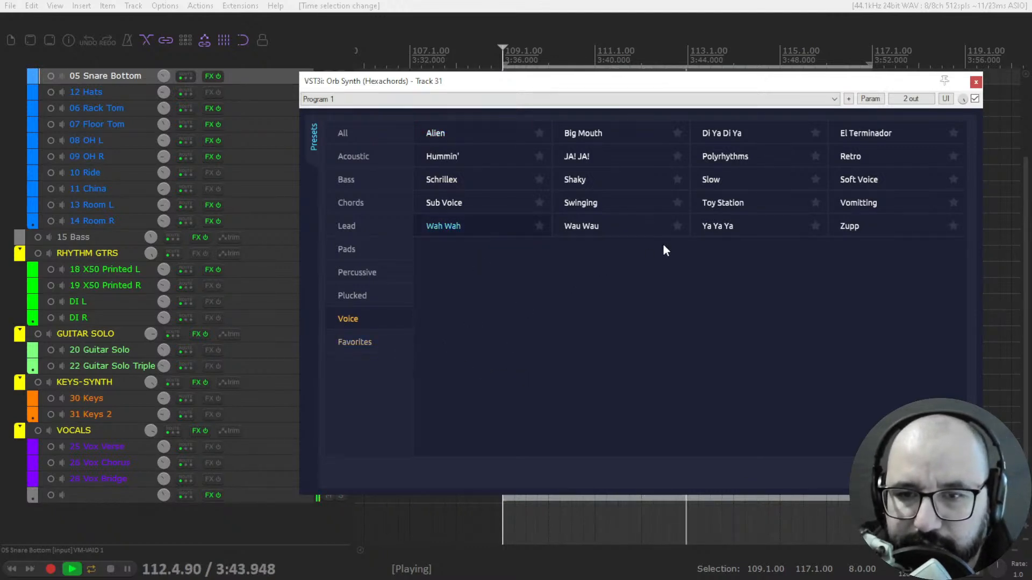
pyautogui.click(848, 227)
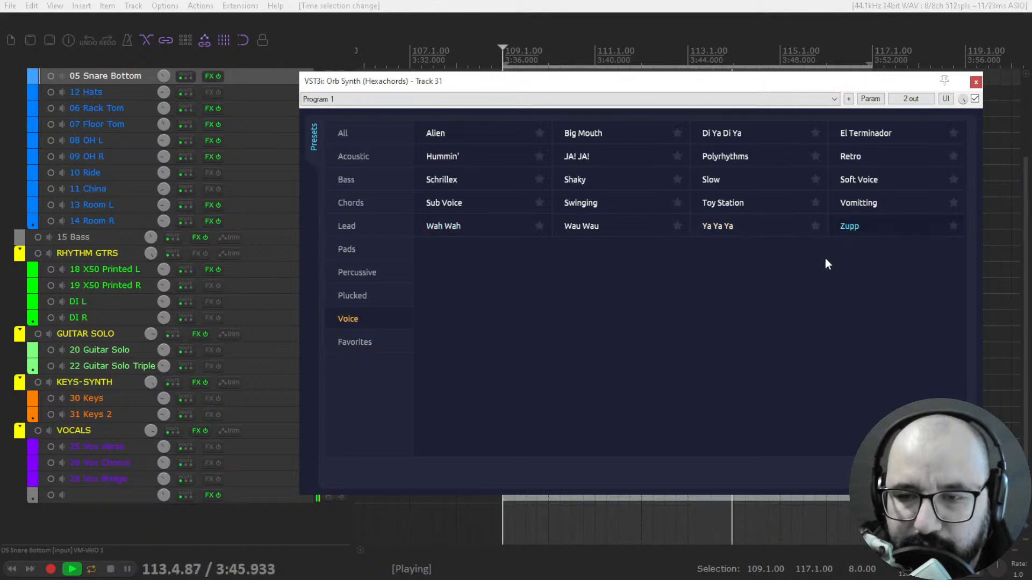
pyautogui.click(726, 227)
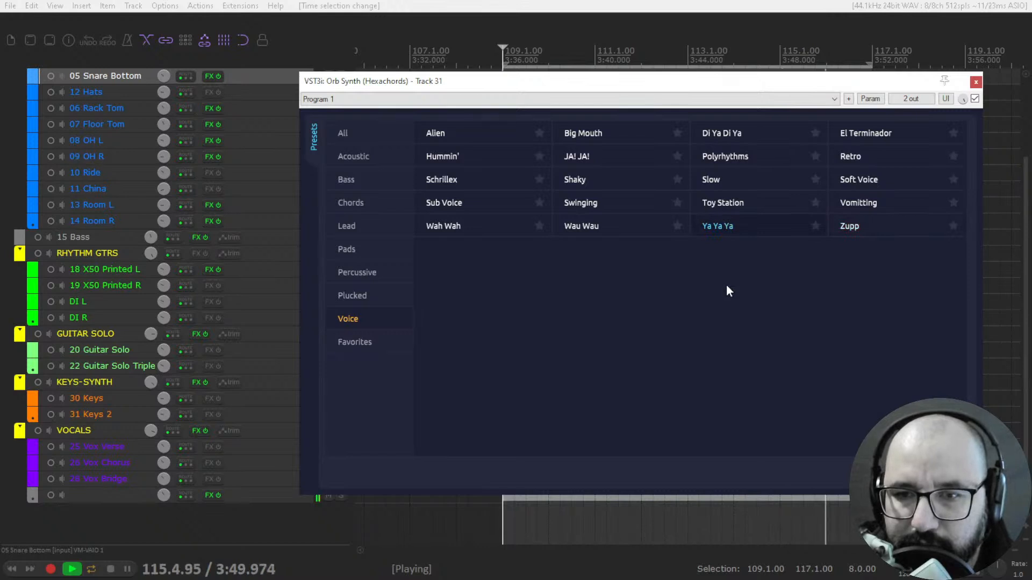
# - Stop playback and close the Orb Synth plugin window
pyautogui.press('space')
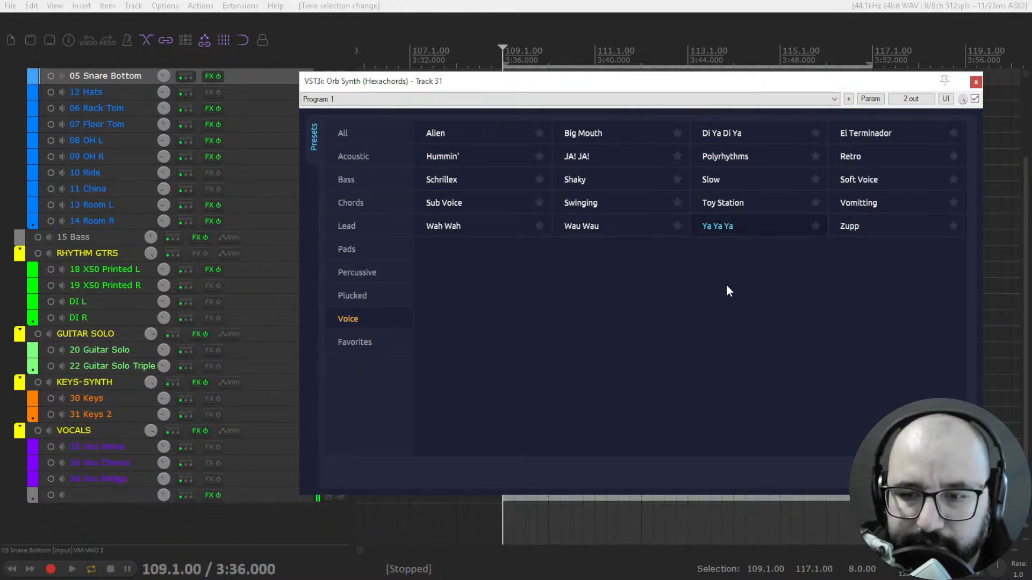
pyautogui.click(976, 82)
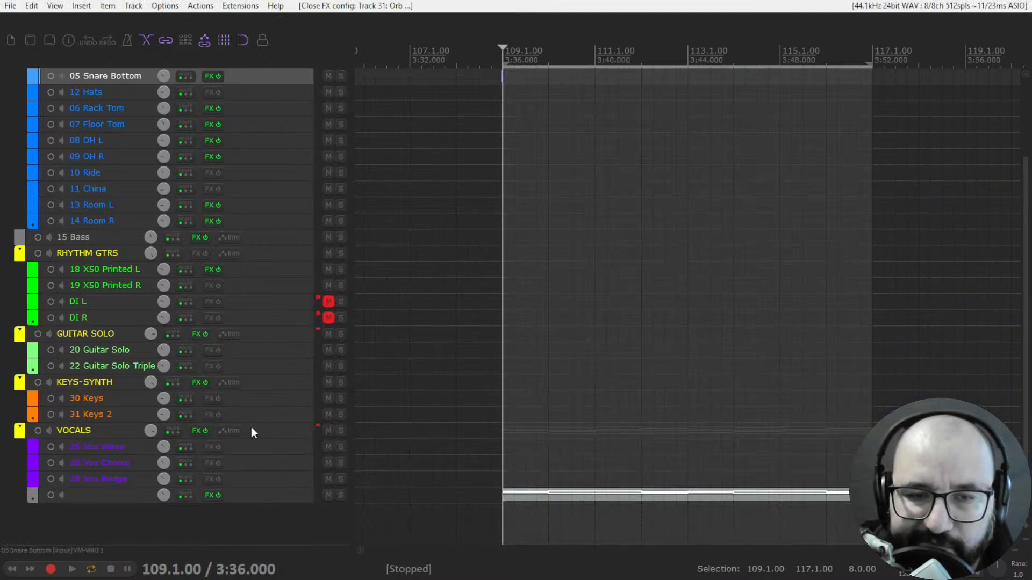
pyautogui.scroll(2, 252, 429)
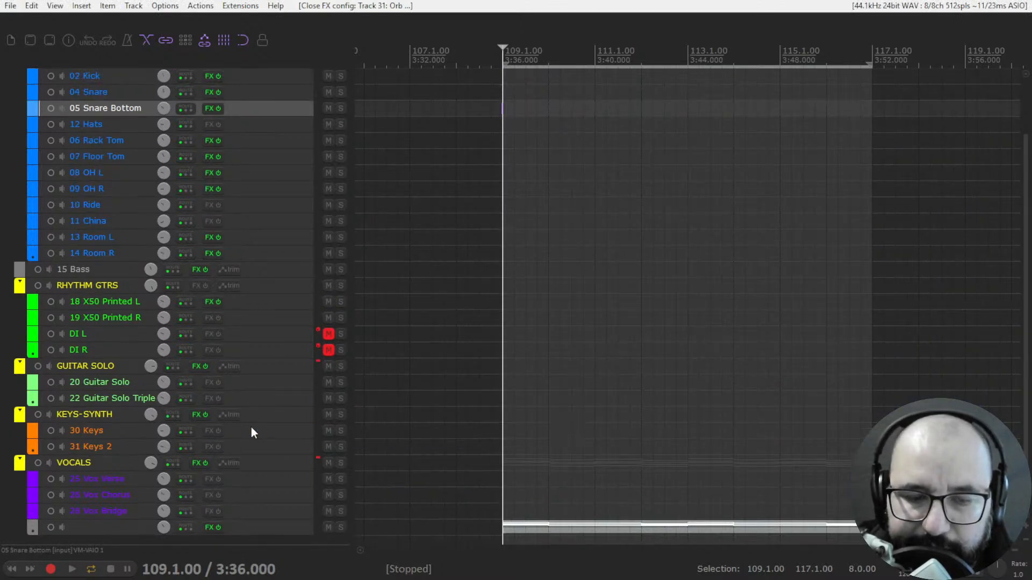
pyautogui.scroll(4, 256, 433)
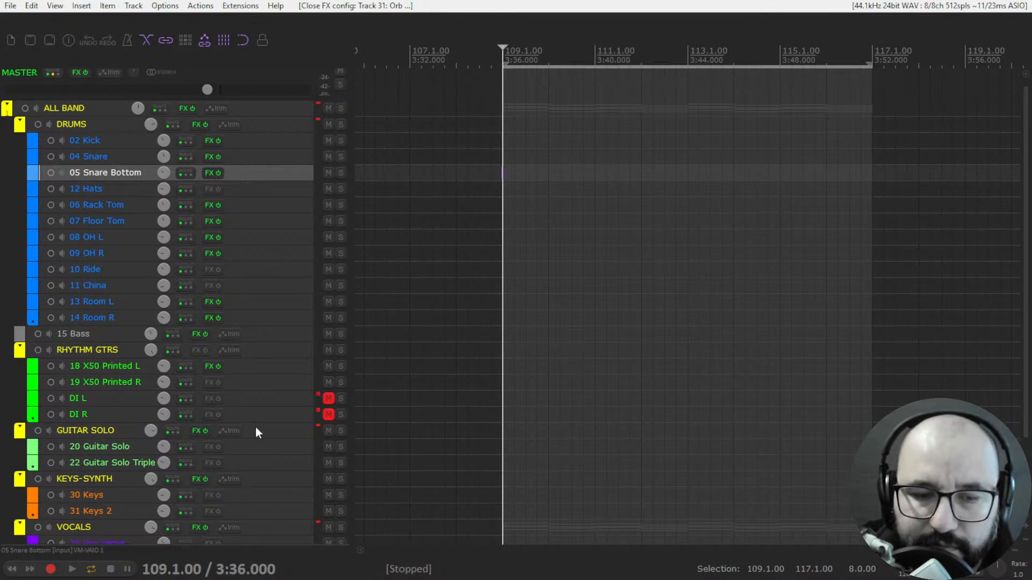
# - Switch to OBS and make Scene 2 the active scene
pyautogui.hotkey('alt', 'Tab')
pyautogui.hotkey('alt', 'Tab')
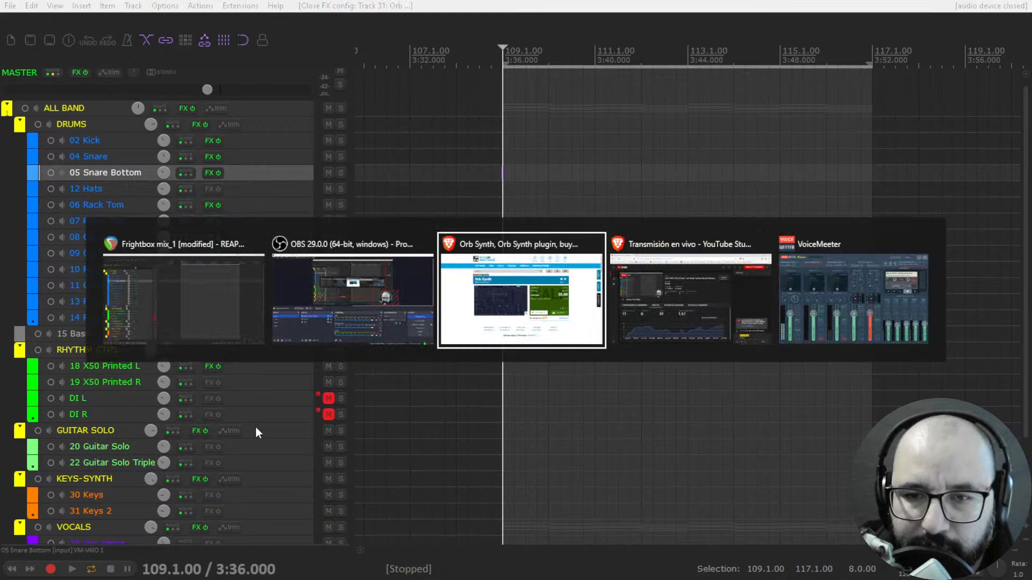
pyautogui.hotkey('alt', 'Tab')
pyautogui.hotkey('alt', 'Tab')
pyautogui.hotkey('alt', 'Tab')
pyautogui.hotkey('alt', 'Tab')
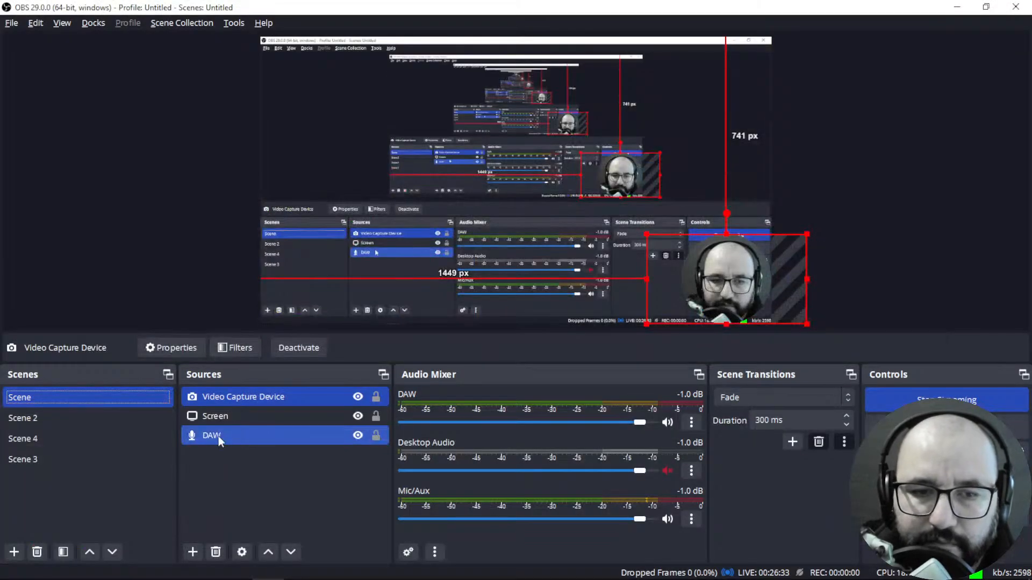
pyautogui.click(113, 418)
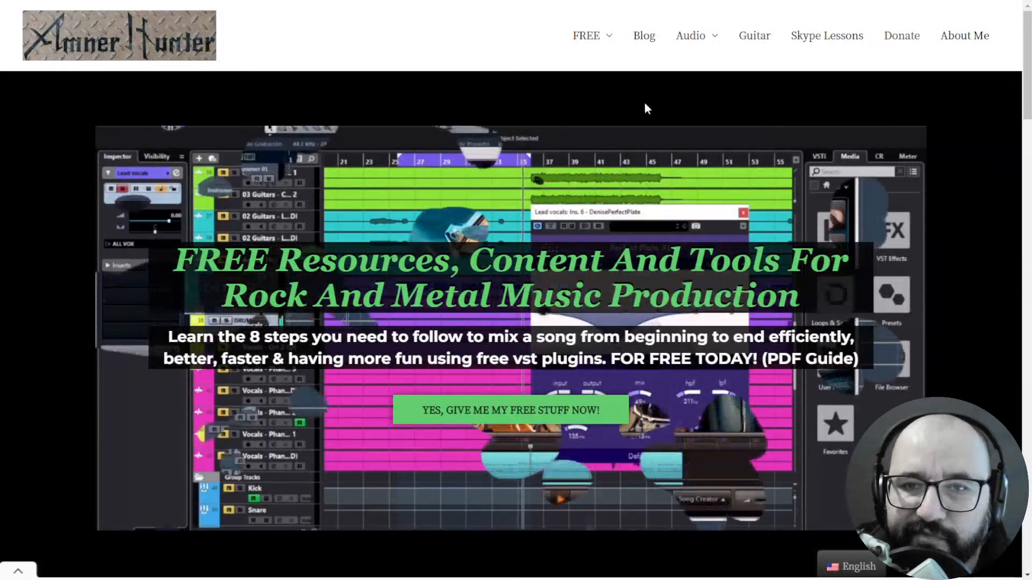
# - Show the website's FREE section entries for guides and tools
pyautogui.moveTo(586, 39)
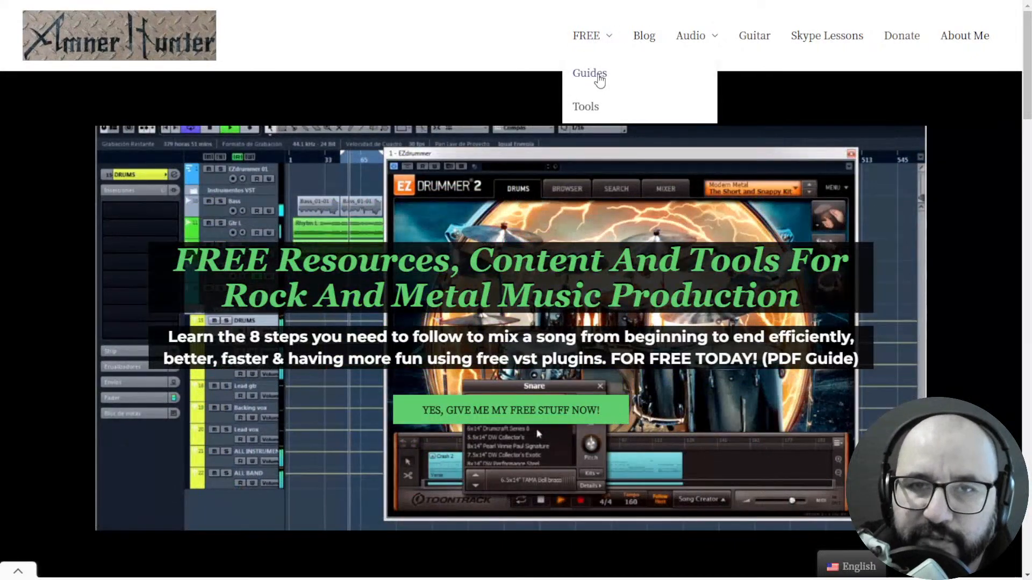